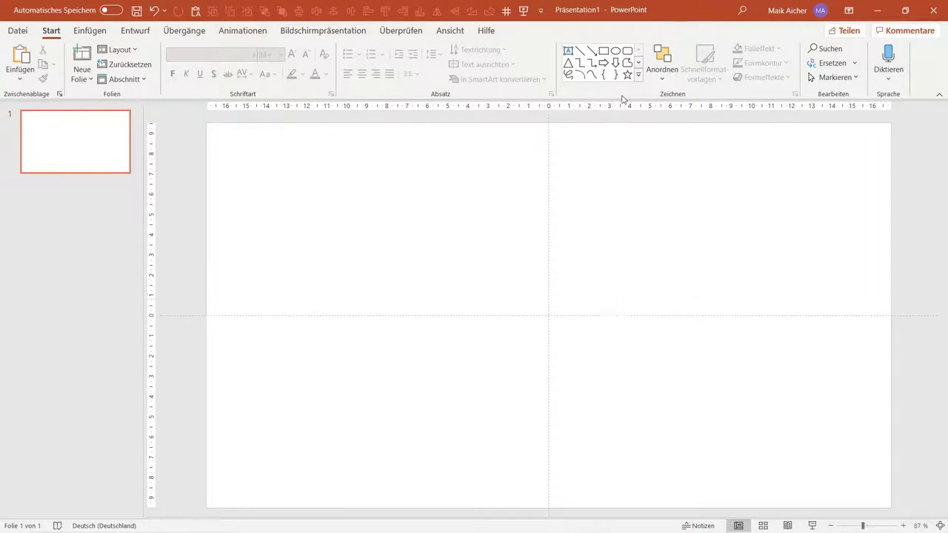
Draw a trapezoid near the centre of the slide.
{"action": "left_click", "coordinate": [639, 75]}
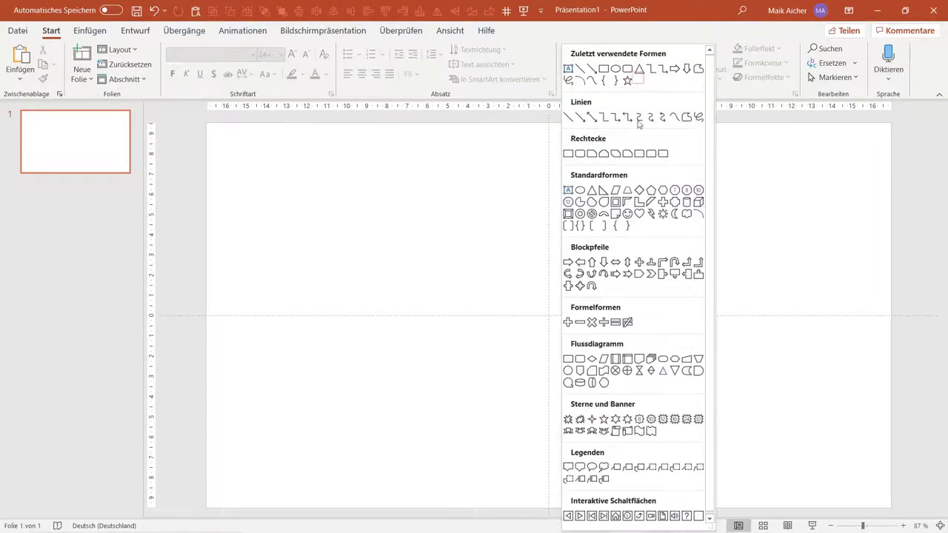
{"action": "left_click", "coordinate": [628, 191]}
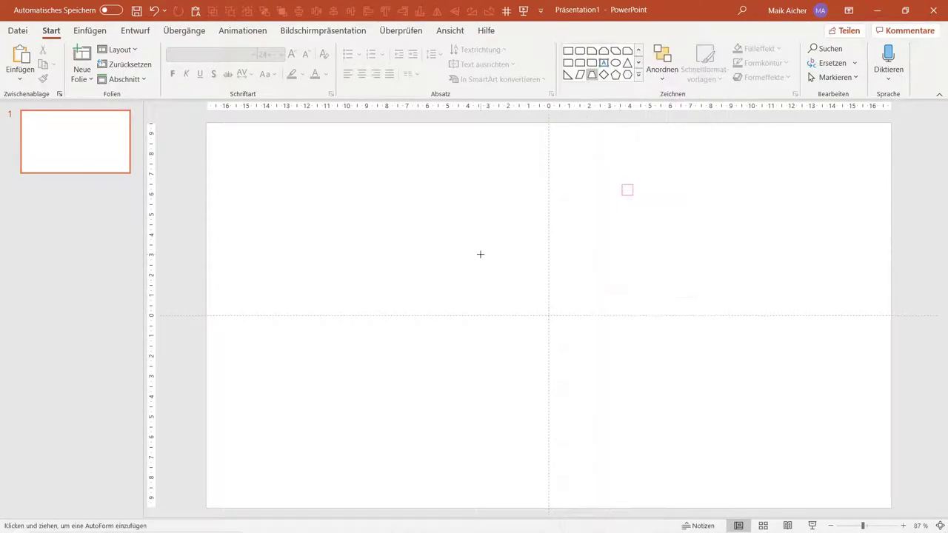
{"action": "mouse_move", "coordinate": [480, 254]}
{"action": "left_mouse_down"}
{"action": "mouse_move", "coordinate": [630, 435]}
{"action": "mouse_move", "coordinate": [606, 389]}
{"action": "mouse_move", "coordinate": [597, 392]}
{"action": "left_mouse_up"}
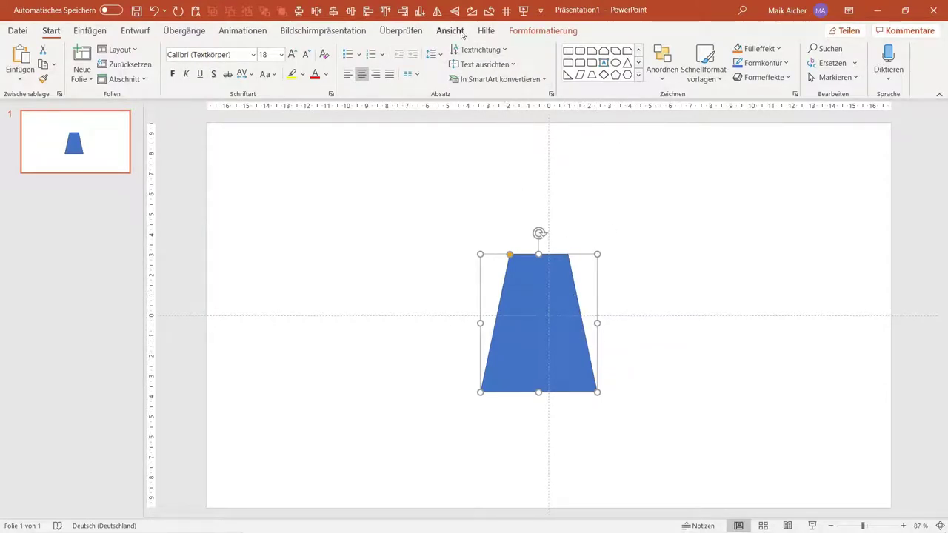
Flip the trapezoid upside down and move it into the lower middle of the slide.
{"action": "left_click", "coordinate": [454, 10]}
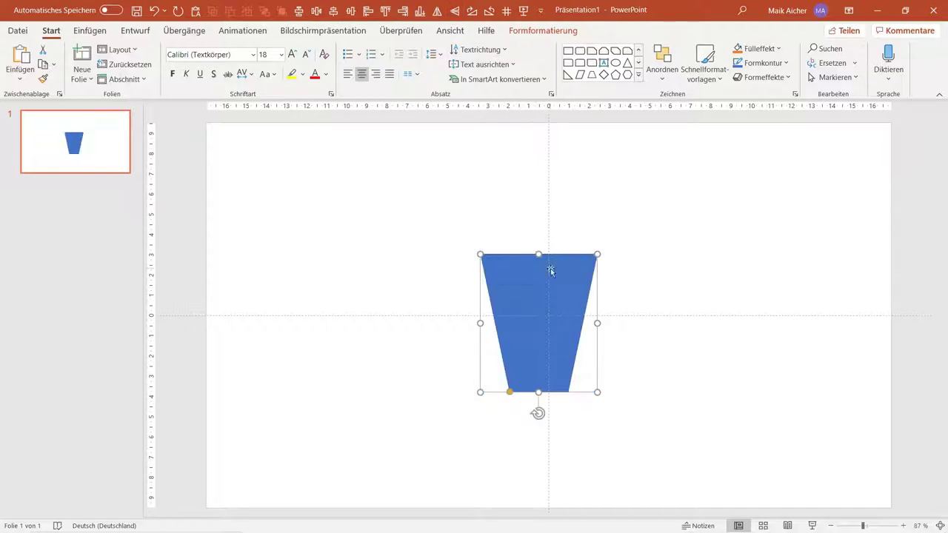
{"action": "mouse_move", "coordinate": [548, 269]}
{"action": "left_mouse_down"}
{"action": "mouse_move", "coordinate": [549, 378]}
{"action": "mouse_move", "coordinate": [568, 383]}
{"action": "left_mouse_up"}
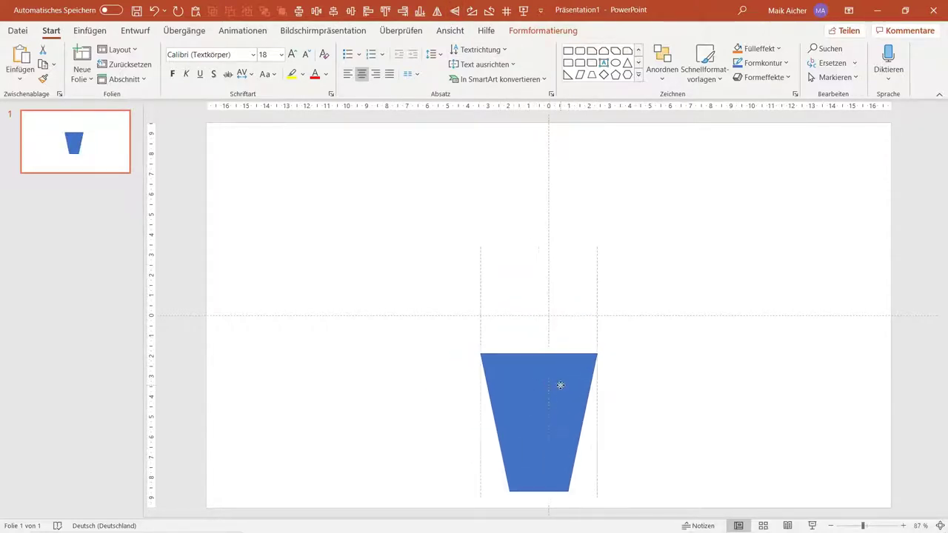
{"action": "left_click_drag", "start_coordinate": [567, 383], "coordinate": [568, 385]}
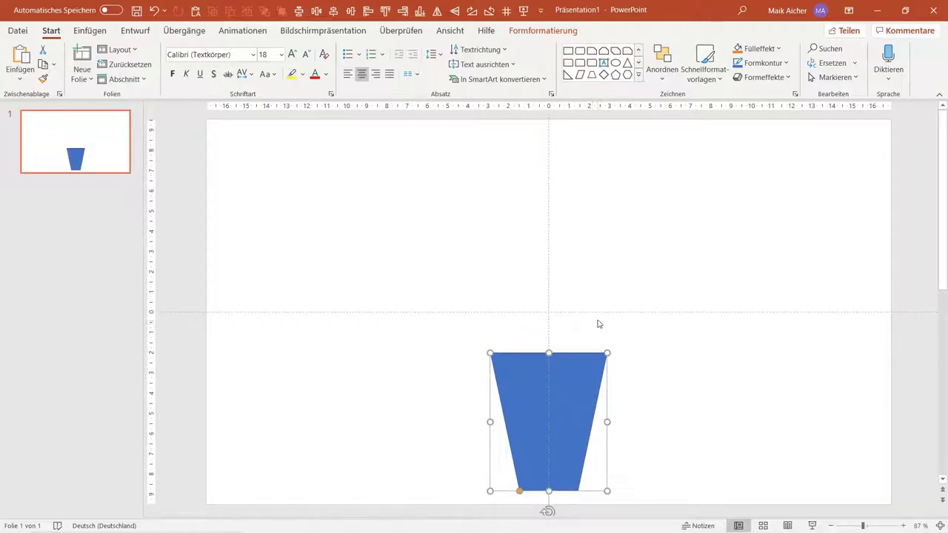
Give the trapezoid a dark grey outline at 2 pt weight.
{"action": "left_click", "coordinate": [795, 94]}
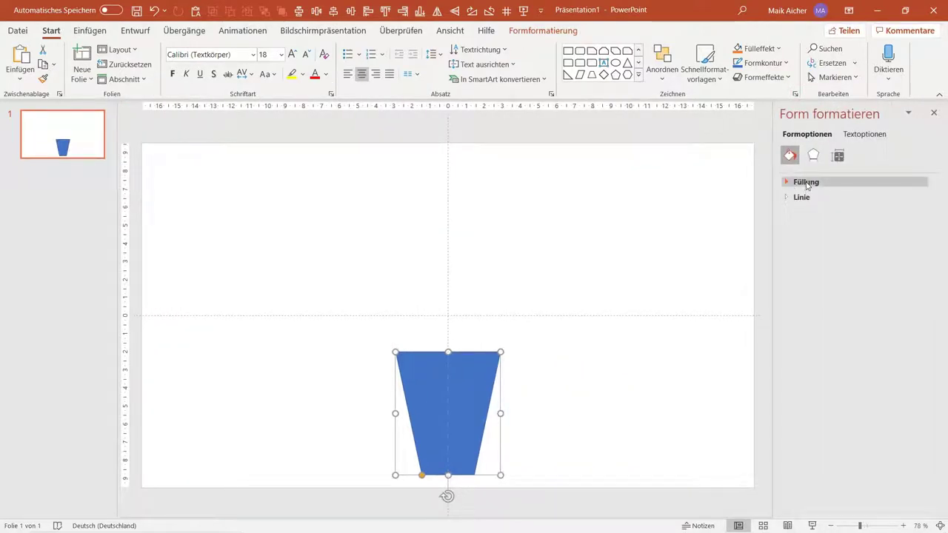
{"action": "left_click", "coordinate": [815, 197]}
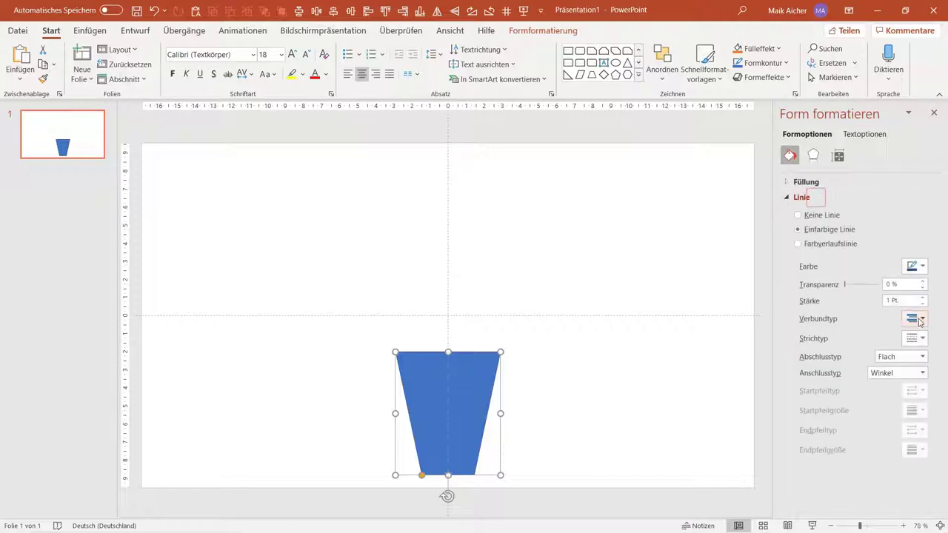
{"action": "left_click", "coordinate": [918, 268]}
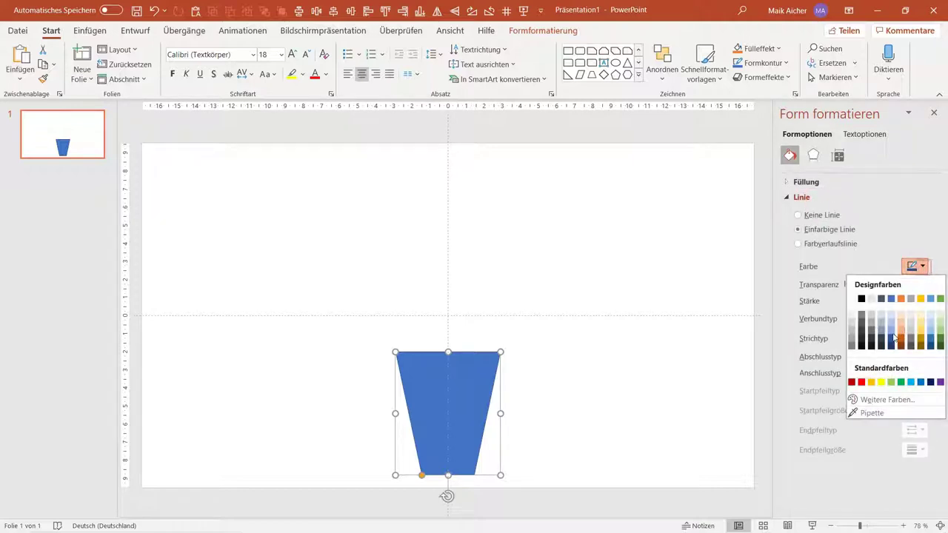
{"action": "left_click", "coordinate": [865, 327]}
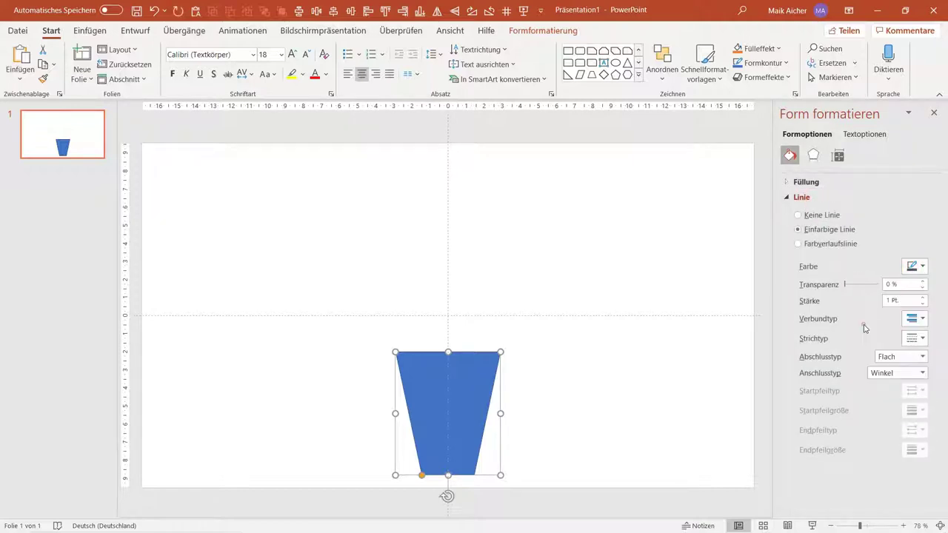
{"action": "left_click", "coordinate": [922, 298]}
{"action": "left_click", "coordinate": [922, 298]}
{"action": "left_click", "coordinate": [922, 297]}
{"action": "left_click", "coordinate": [561, 307]}
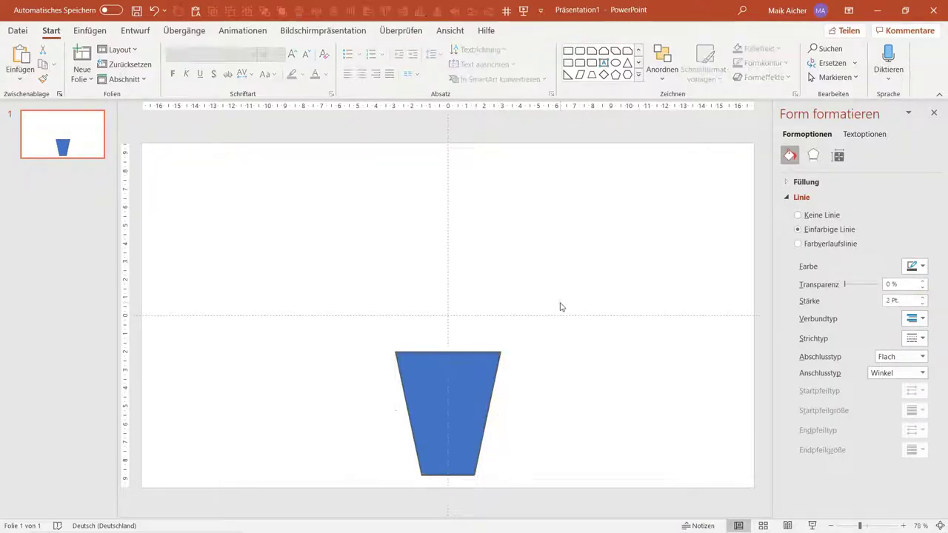
{"action": "left_click", "coordinate": [494, 385]}
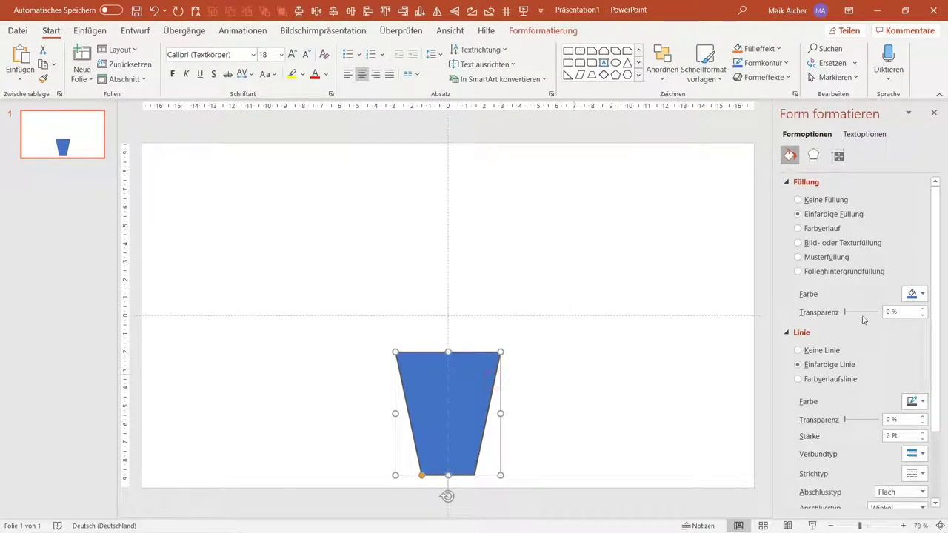
Switch the trapezoid to a gradient fill, delete the middle stops and make the end stop dark grey.
{"action": "left_click", "coordinate": [822, 228]}
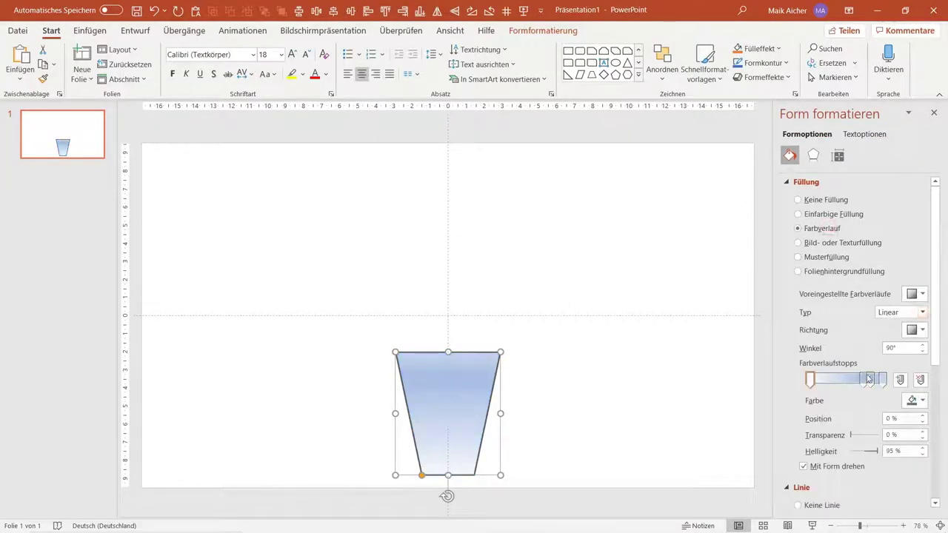
{"action": "left_click", "coordinate": [865, 380]}
{"action": "left_click", "coordinate": [920, 381]}
{"action": "left_click", "coordinate": [920, 380]}
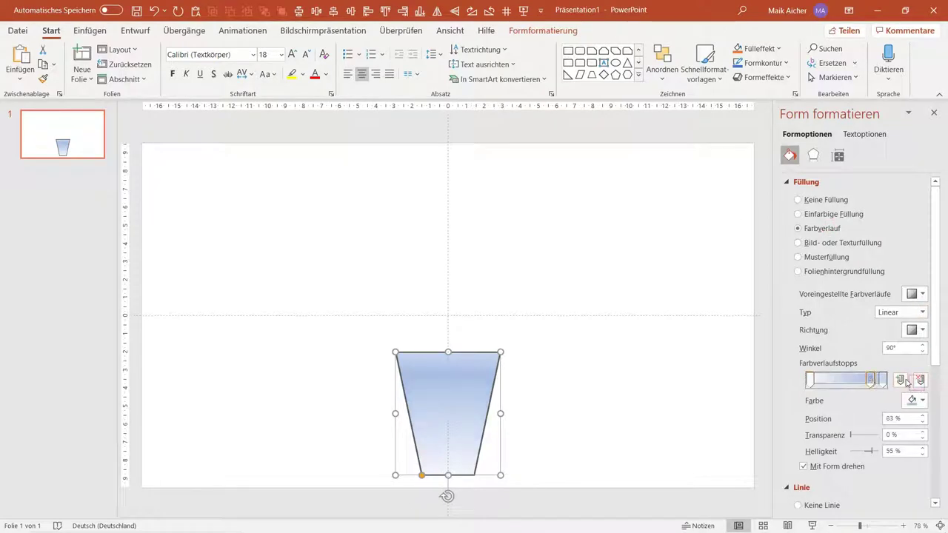
{"action": "left_click", "coordinate": [920, 380]}
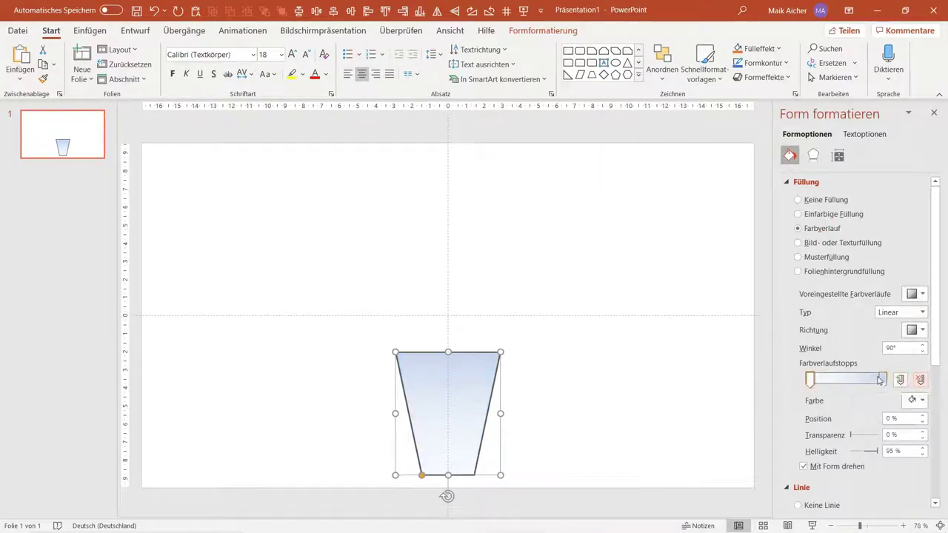
{"action": "left_click", "coordinate": [915, 400]}
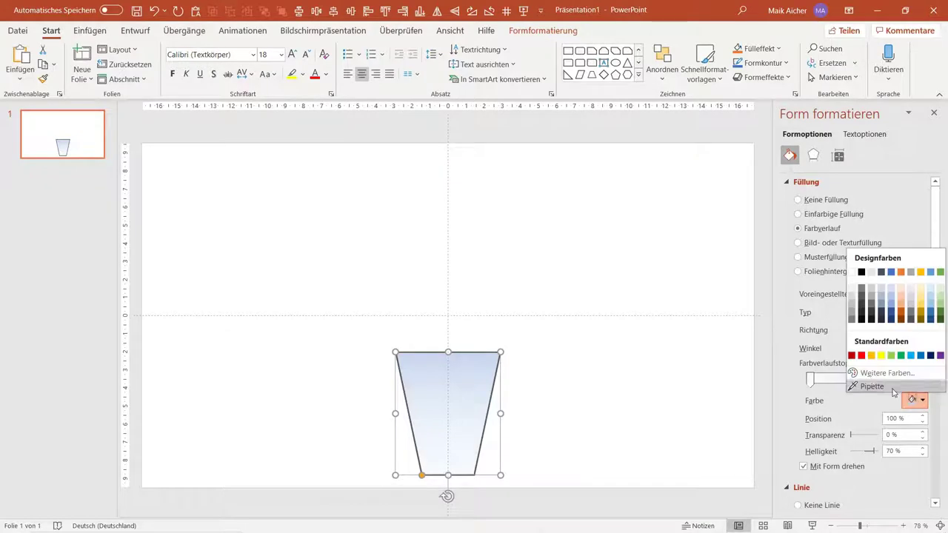
{"action": "left_click", "coordinate": [862, 309]}
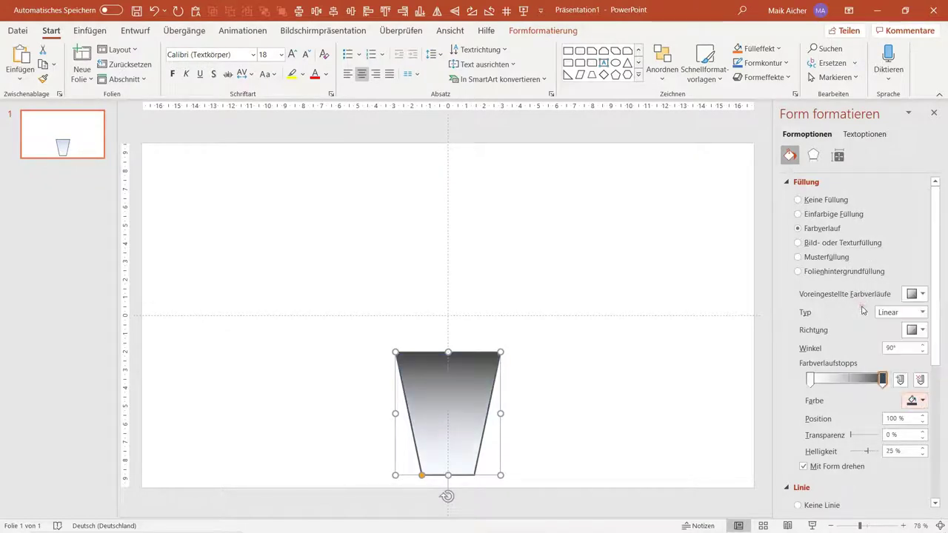
Set the gradient angle to 160° and make both stops partly transparent, the end stop 69 %.
{"action": "left_click", "coordinate": [922, 346]}
{"action": "left_click", "coordinate": [922, 345]}
{"action": "left_click", "coordinate": [922, 345]}
{"action": "left_click", "coordinate": [922, 345]}
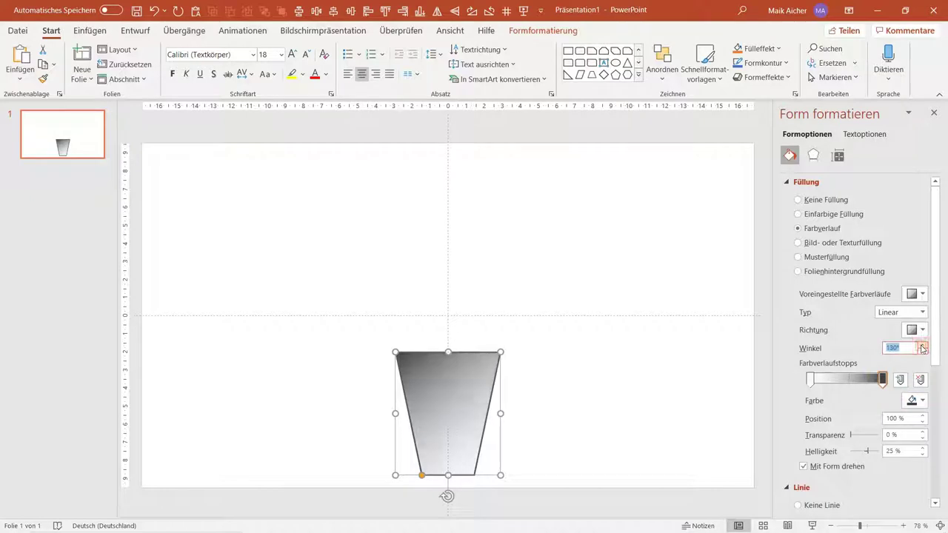
{"action": "left_click", "coordinate": [923, 346]}
{"action": "left_click", "coordinate": [922, 345]}
{"action": "left_click", "coordinate": [922, 345]}
{"action": "left_click", "coordinate": [922, 346]}
{"action": "left_click", "coordinate": [922, 346]}
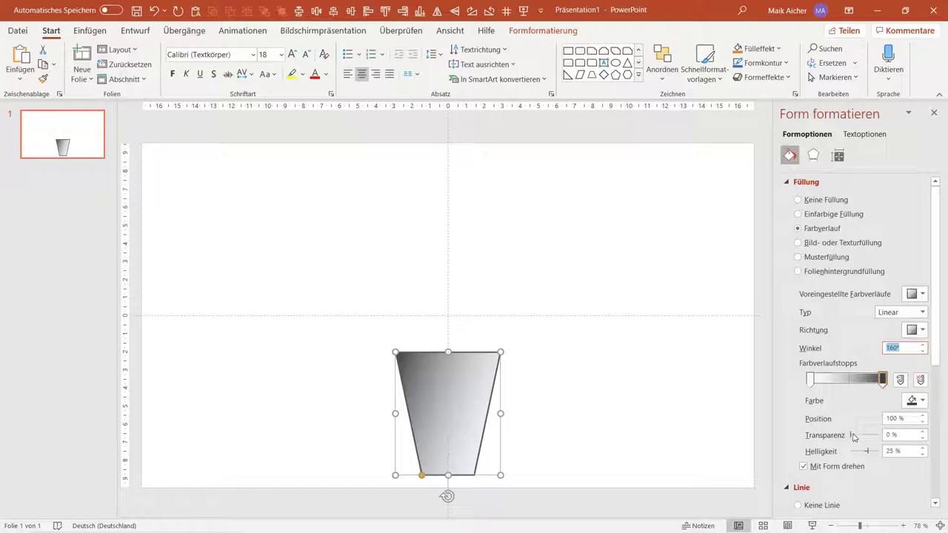
{"action": "left_click_drag", "start_coordinate": [852, 435], "coordinate": [870, 435]}
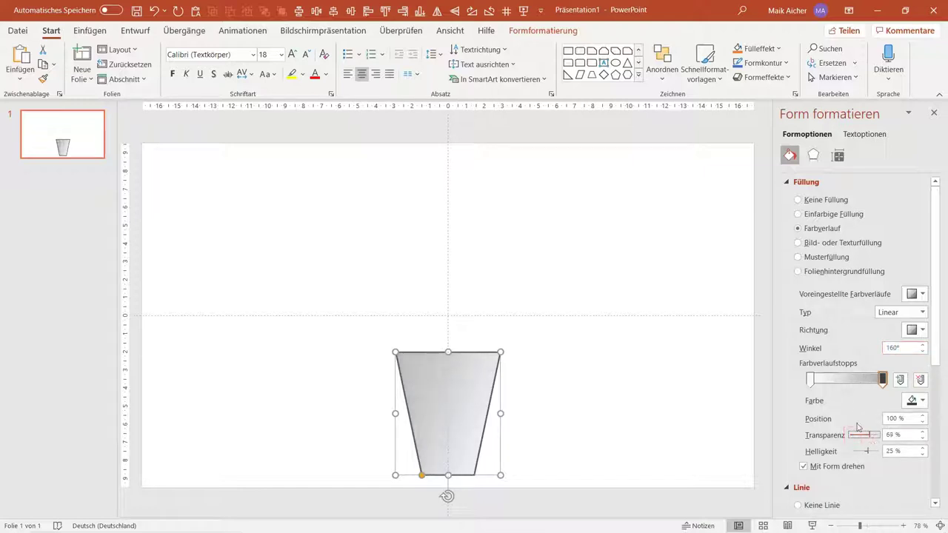
{"action": "left_click", "coordinate": [810, 379]}
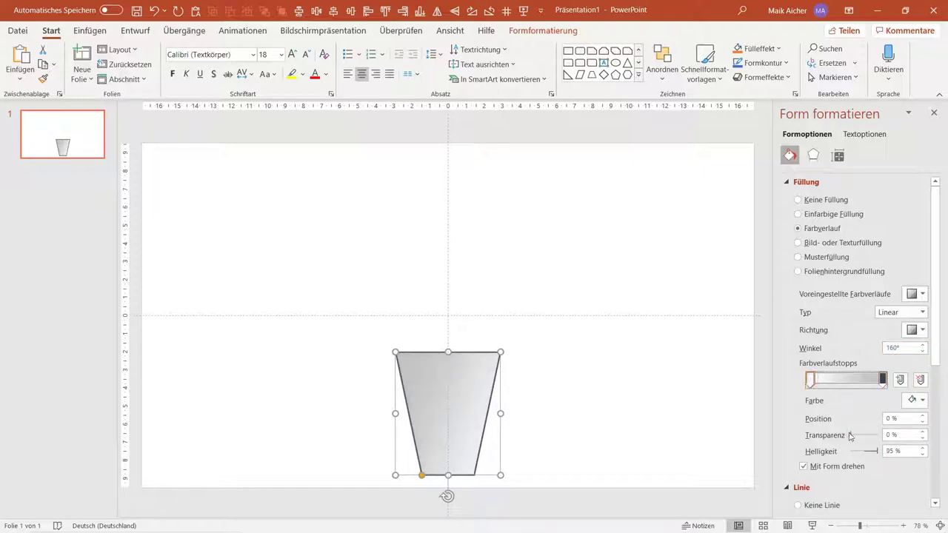
{"action": "left_click_drag", "start_coordinate": [850, 435], "coordinate": [870, 435]}
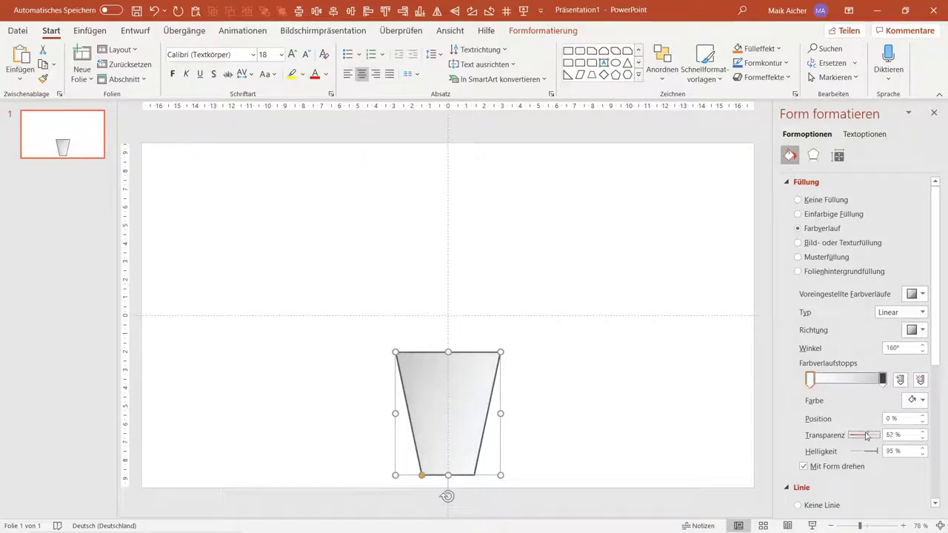
{"action": "left_click", "coordinate": [630, 243]}
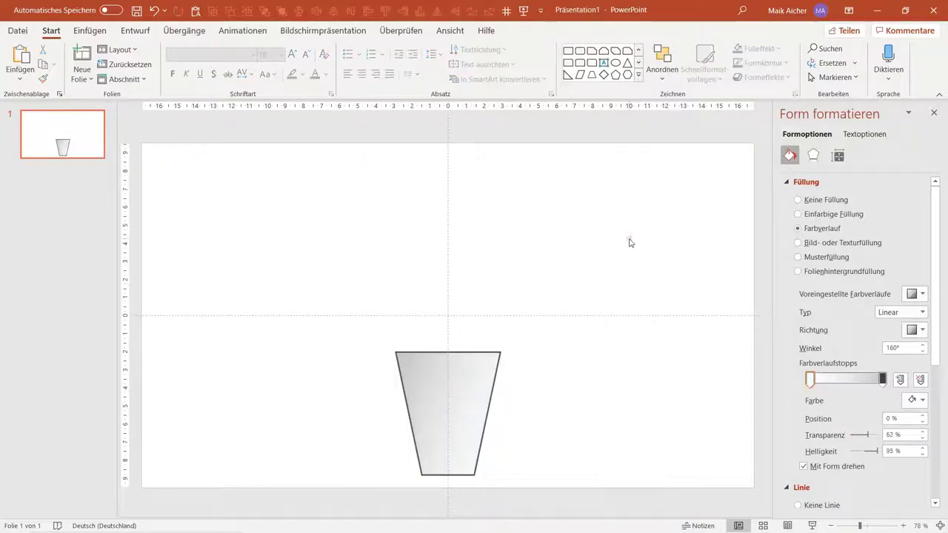
Draw a large light-green rectangle over the glass and send it behind the glass.
{"action": "left_click", "coordinate": [568, 50]}
{"action": "left_click_drag", "start_coordinate": [326, 234], "coordinate": [595, 482]}
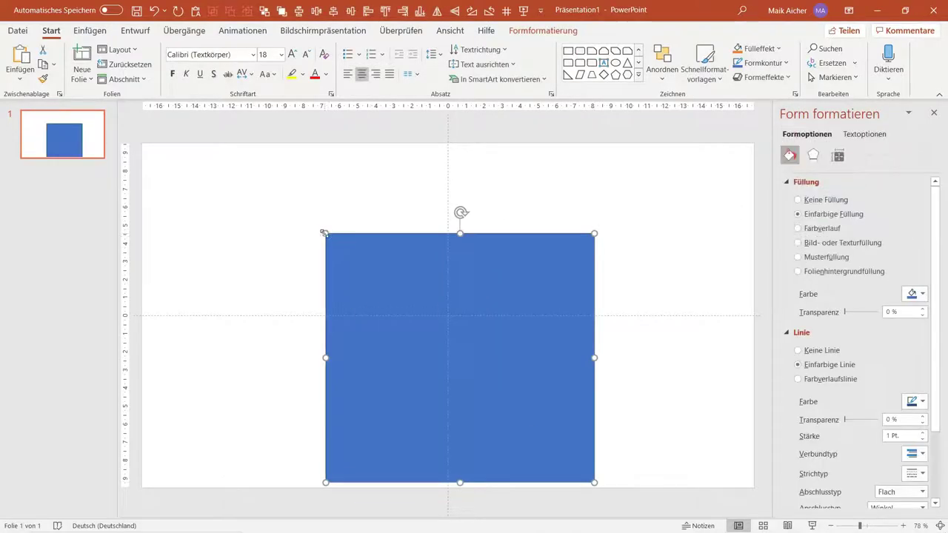
{"action": "left_click_drag", "start_coordinate": [326, 234], "coordinate": [284, 214]}
{"action": "left_click", "coordinate": [755, 48]}
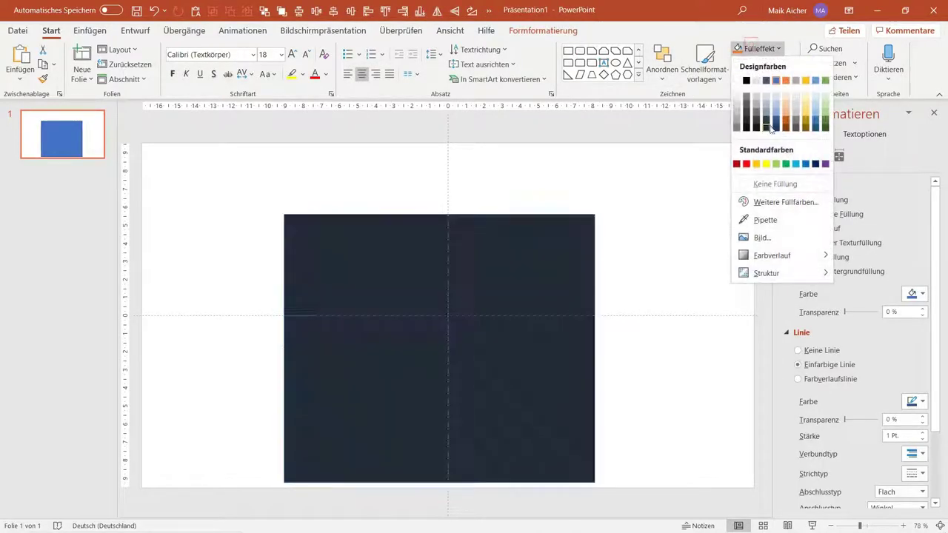
{"action": "left_click", "coordinate": [826, 111]}
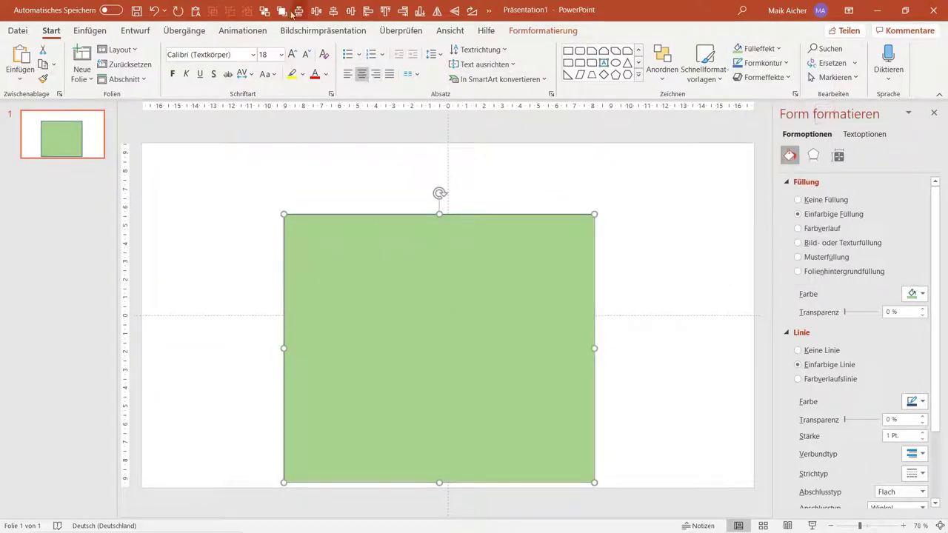
{"action": "left_click", "coordinate": [266, 11]}
{"action": "left_click", "coordinate": [648, 216]}
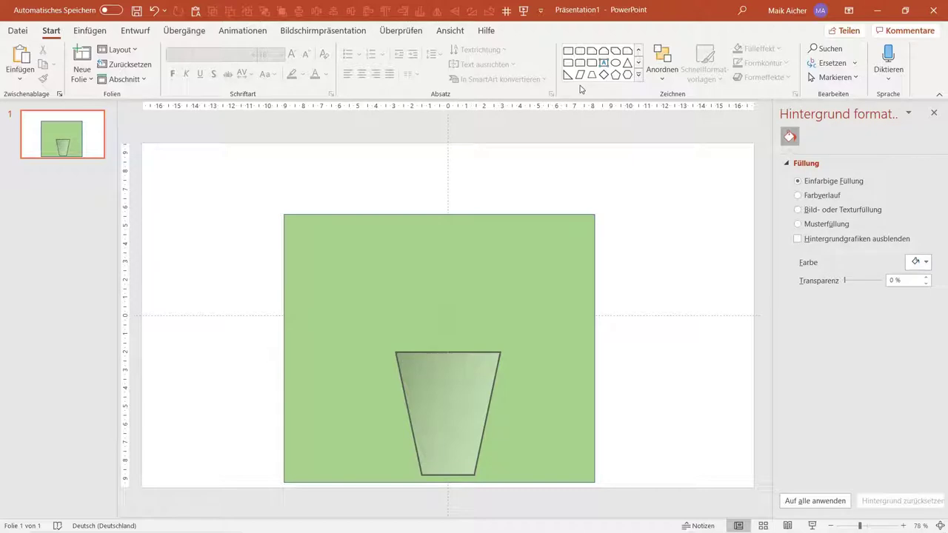
Draw a blue rectangle across the glass and widen it on both sides.
{"action": "left_click", "coordinate": [567, 50]}
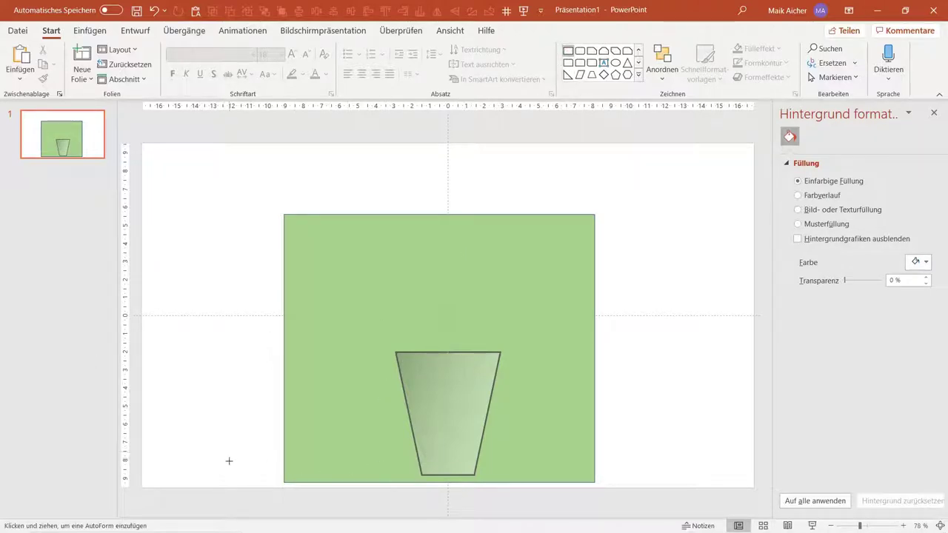
{"action": "left_click_drag", "start_coordinate": [247, 464], "coordinate": [341, 341]}
{"action": "left_click_drag", "start_coordinate": [303, 387], "coordinate": [453, 403]}
{"action": "left_click_drag", "start_coordinate": [402, 416], "coordinate": [391, 417]}
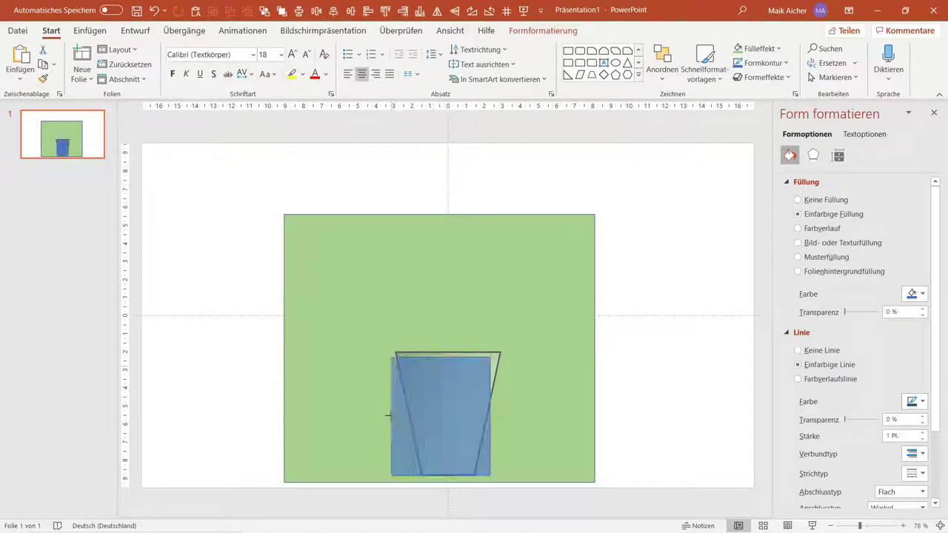
{"action": "left_click_drag", "start_coordinate": [491, 417], "coordinate": [523, 416]}
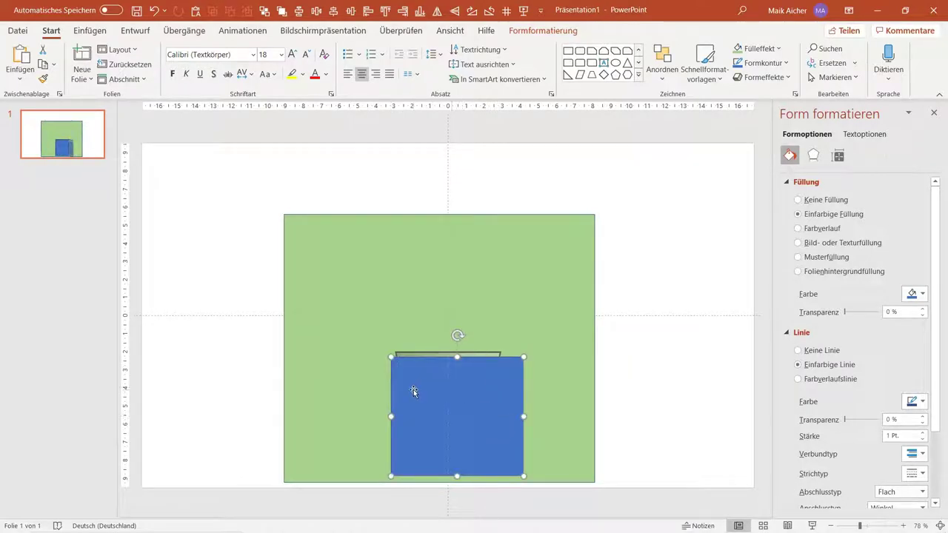
{"action": "left_click_drag", "start_coordinate": [414, 392], "coordinate": [408, 388]}
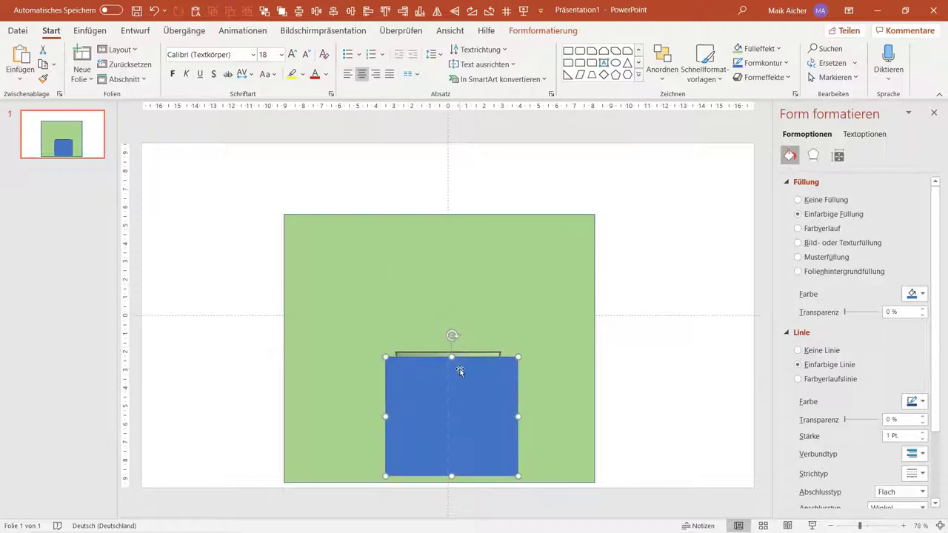
Bring the glass shape in front of the blue rectangle.
{"action": "left_click", "coordinate": [422, 285], "text": "shift"}
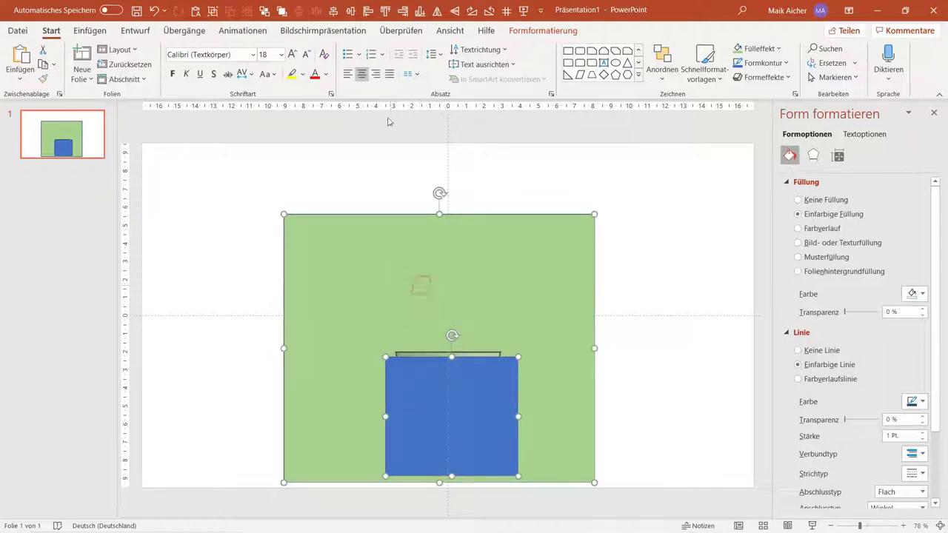
{"action": "left_click", "coordinate": [264, 11]}
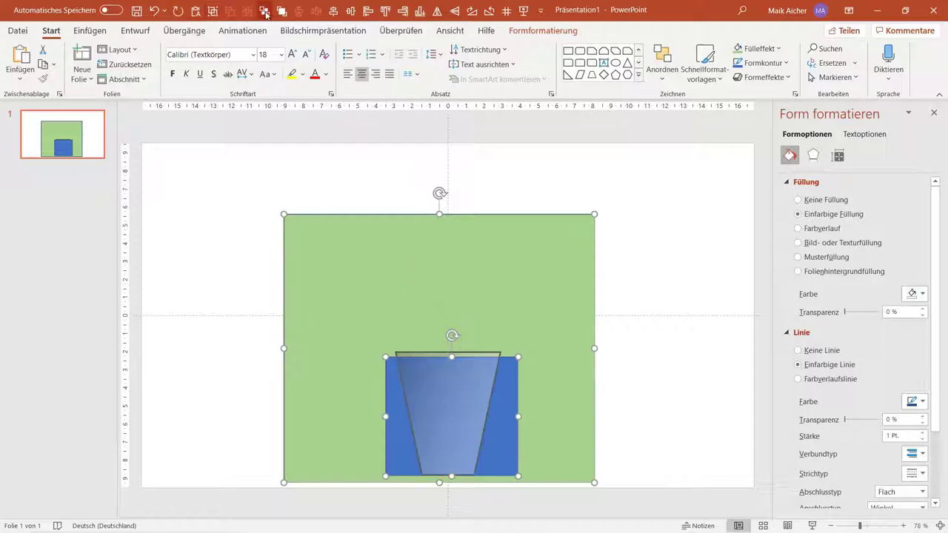
{"action": "left_click", "coordinate": [477, 164]}
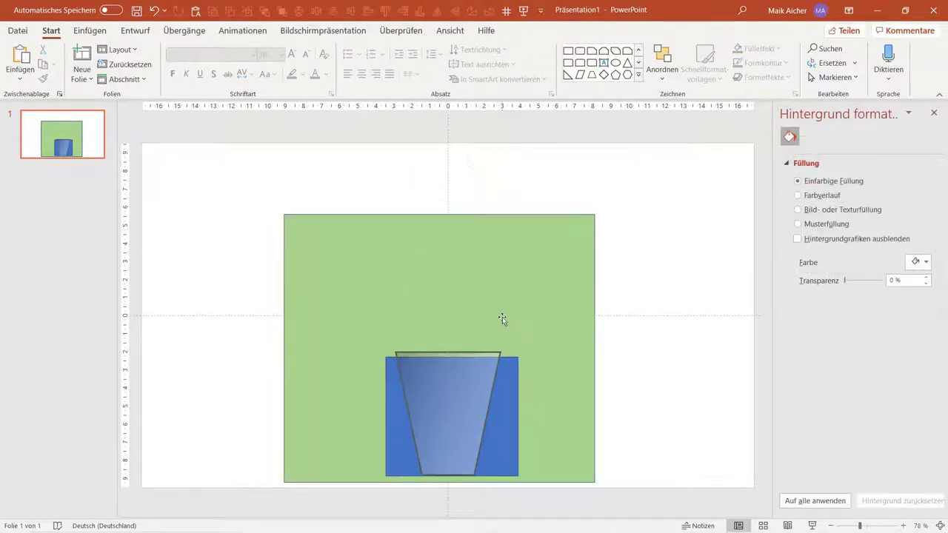
{"action": "left_click", "coordinate": [500, 400]}
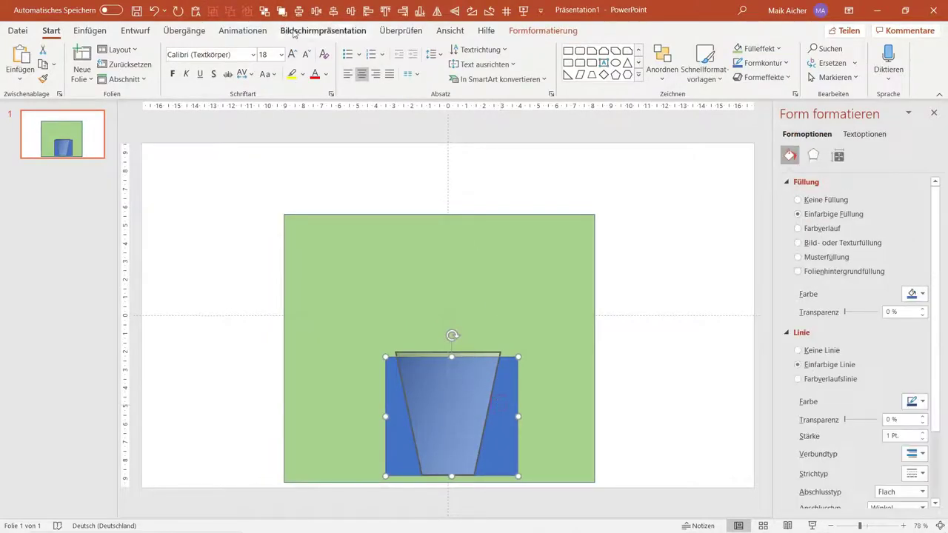
Apply the Wischen entrance animation to the blue rectangle and preview it in the slideshow.
{"action": "left_click", "coordinate": [243, 31]}
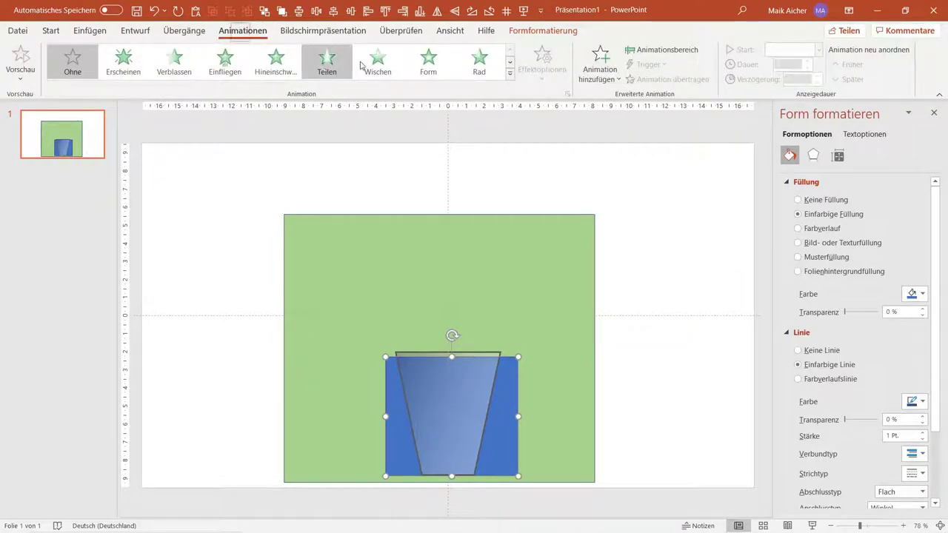
{"action": "left_click", "coordinate": [378, 62]}
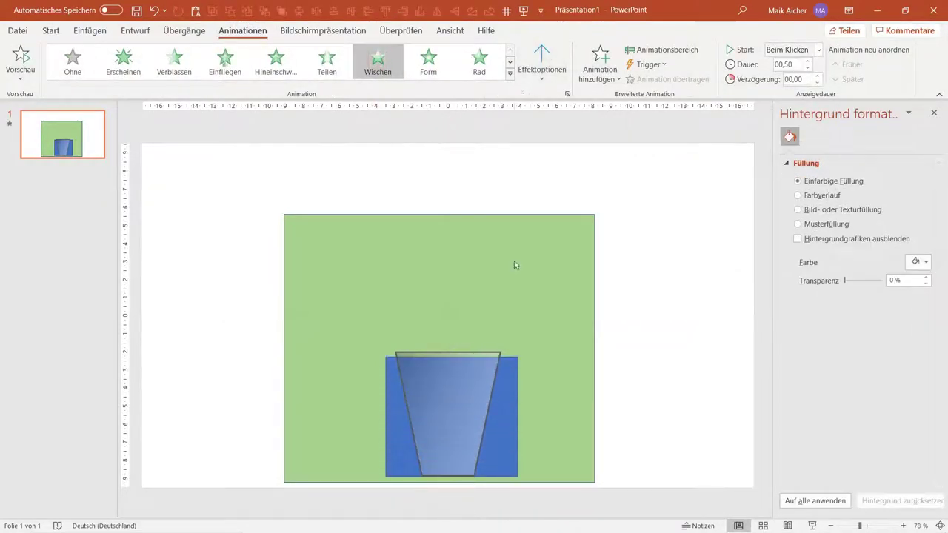
{"action": "left_click", "coordinate": [813, 526]}
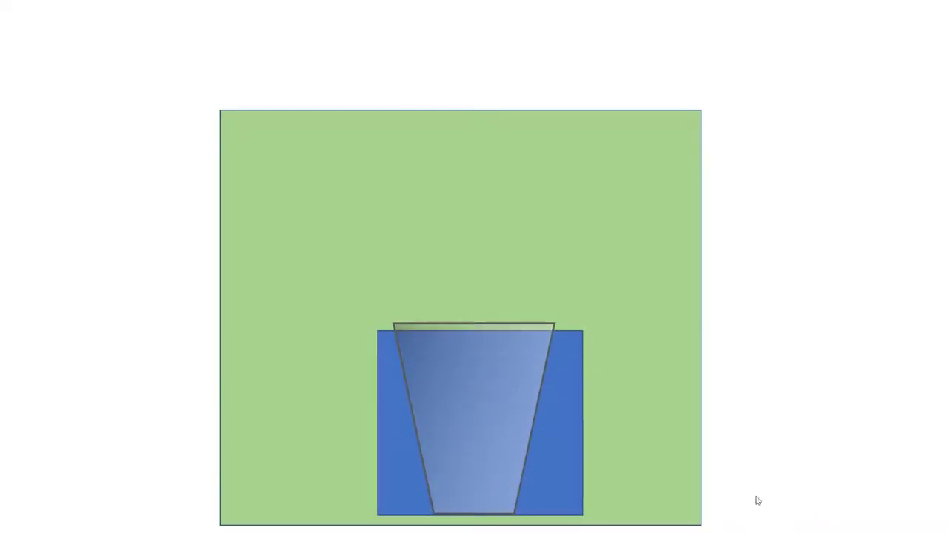
{"action": "key", "text": "Escape"}
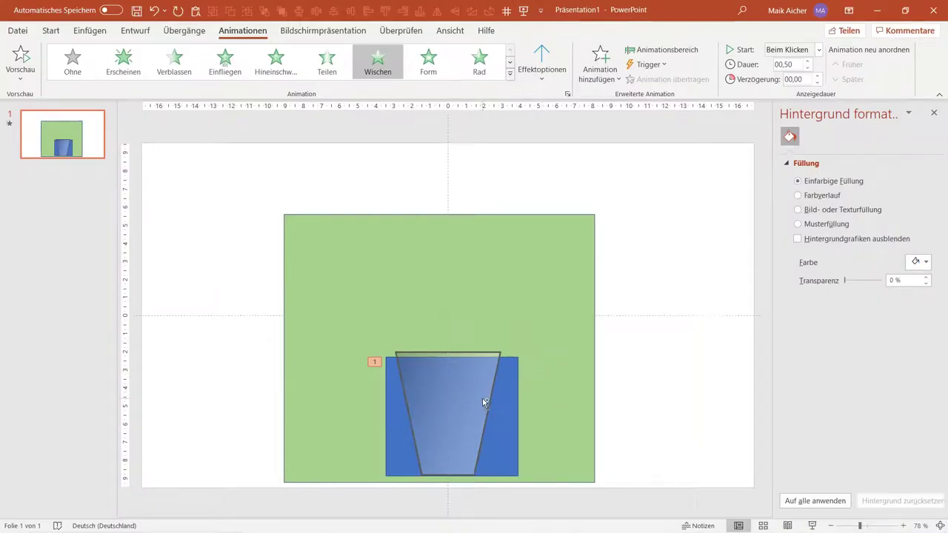
{"action": "scroll", "coordinate": [484, 396], "scroll_direction": "up", "scroll_amount": 2}
{"action": "scroll", "coordinate": [485, 400], "scroll_direction": "up", "scroll_amount": 2, "text": "ctrl"}
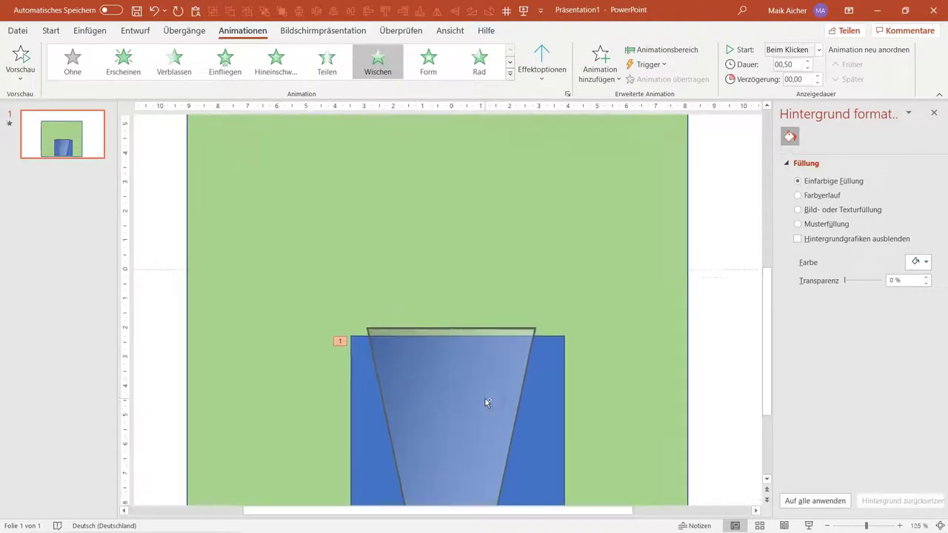
{"action": "scroll", "coordinate": [382, 352], "scroll_direction": "down", "scroll_amount": 1}
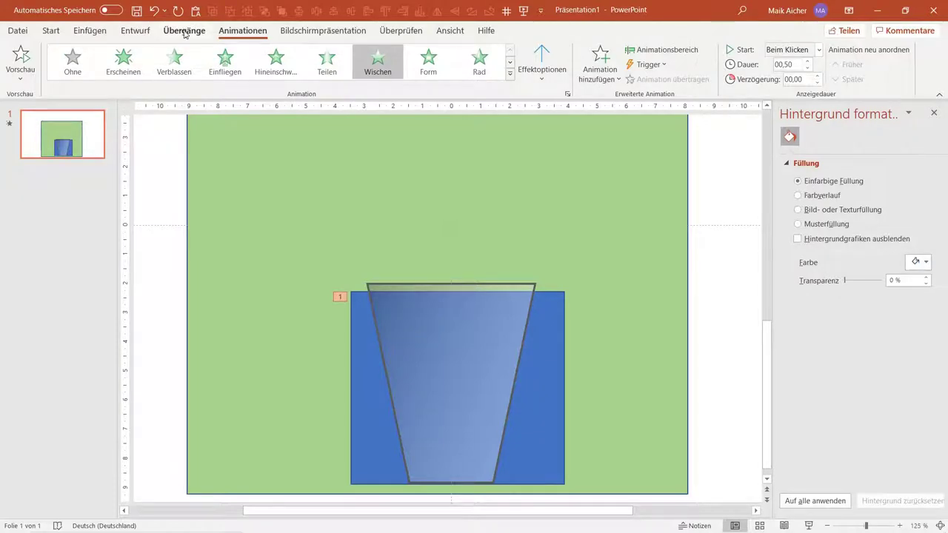
{"action": "left_click", "coordinate": [51, 30]}
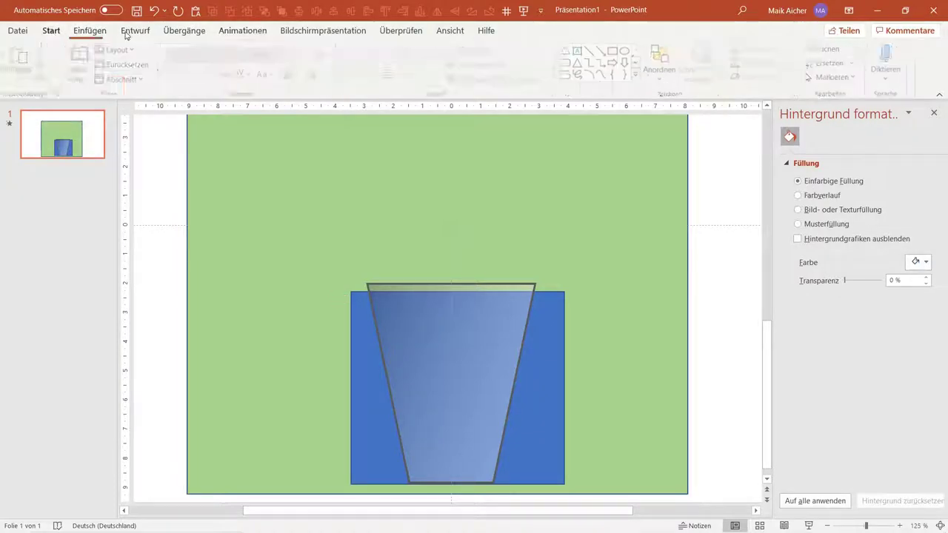
Draw a freeform shape left of the glass following its slanted edge, closing it at the start.
{"action": "left_click", "coordinate": [569, 75]}
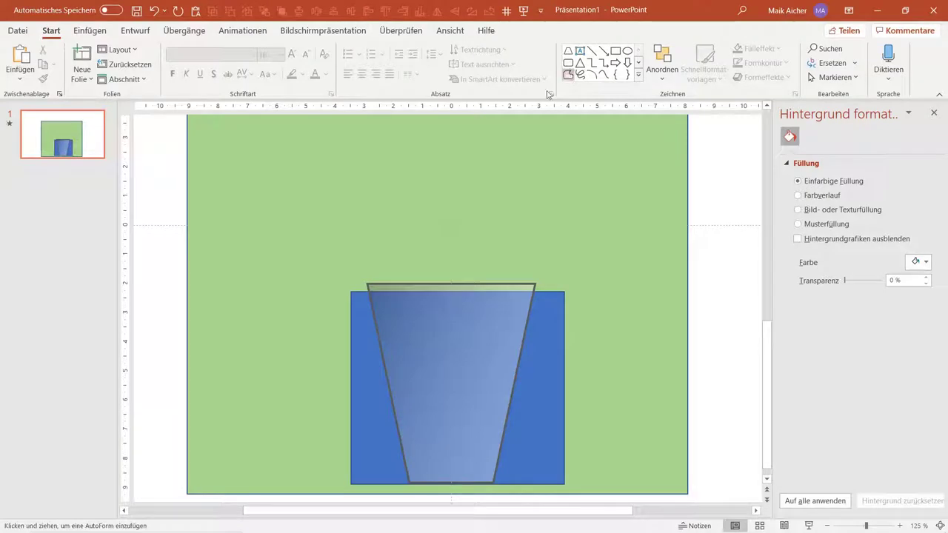
{"action": "scroll", "coordinate": [440, 325], "scroll_direction": "up", "scroll_amount": 5}
{"action": "scroll", "coordinate": [440, 325], "scroll_direction": "down", "scroll_amount": 3}
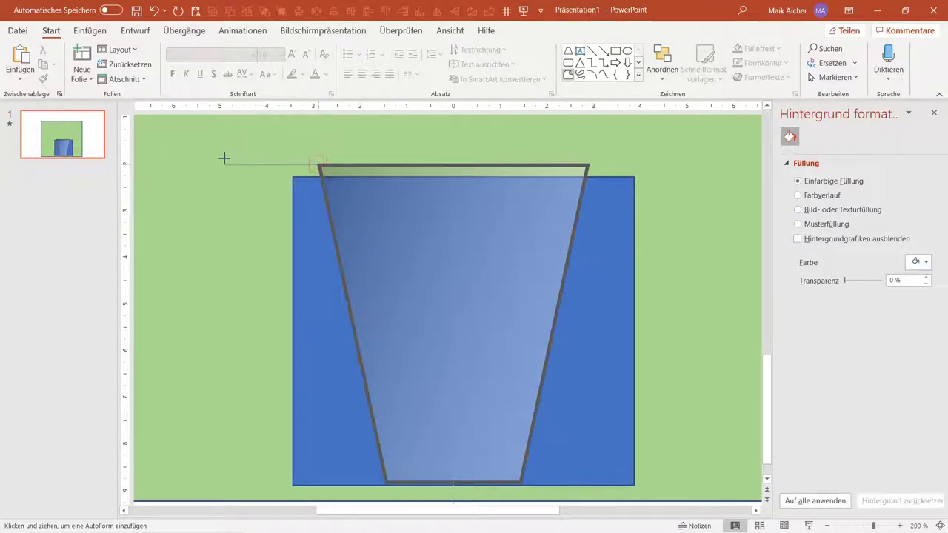
{"action": "left_click", "coordinate": [385, 495]}
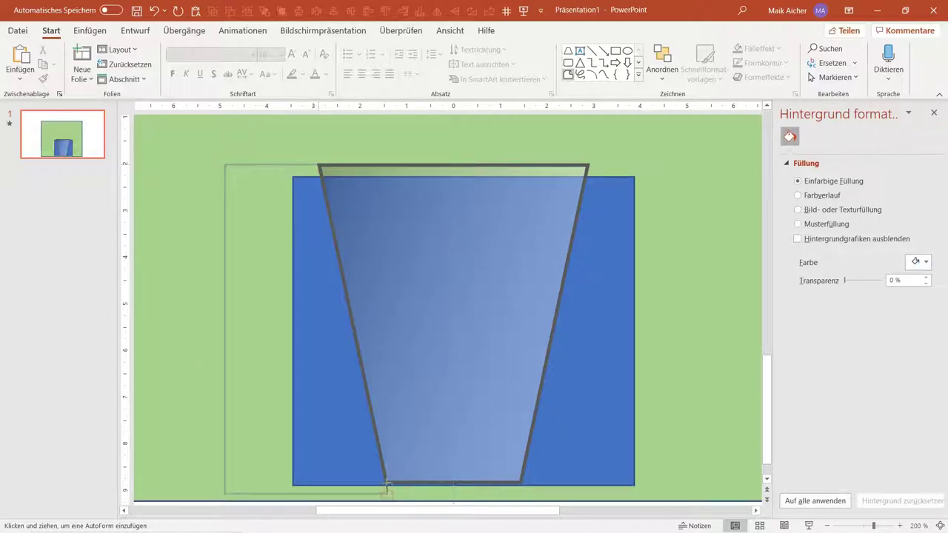
{"action": "left_click", "coordinate": [318, 165]}
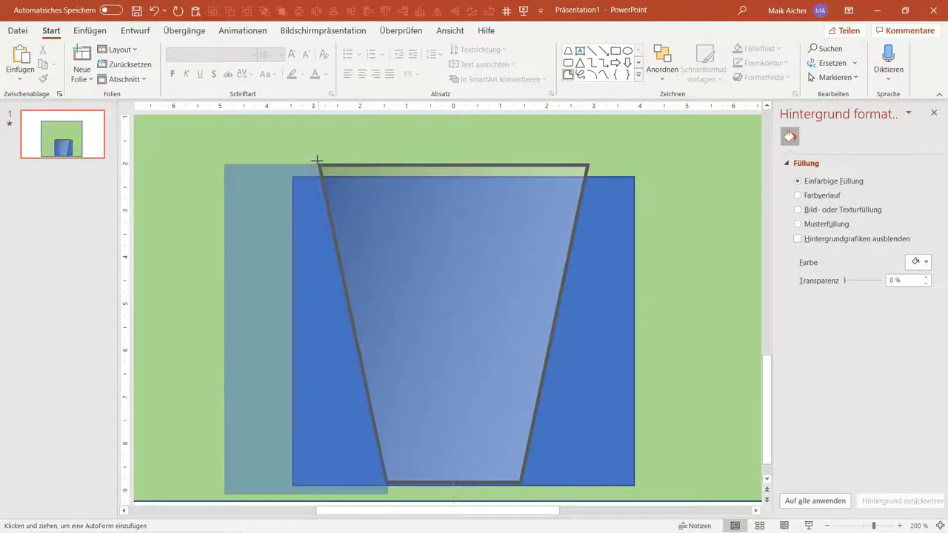
{"action": "key", "text": "Escape"}
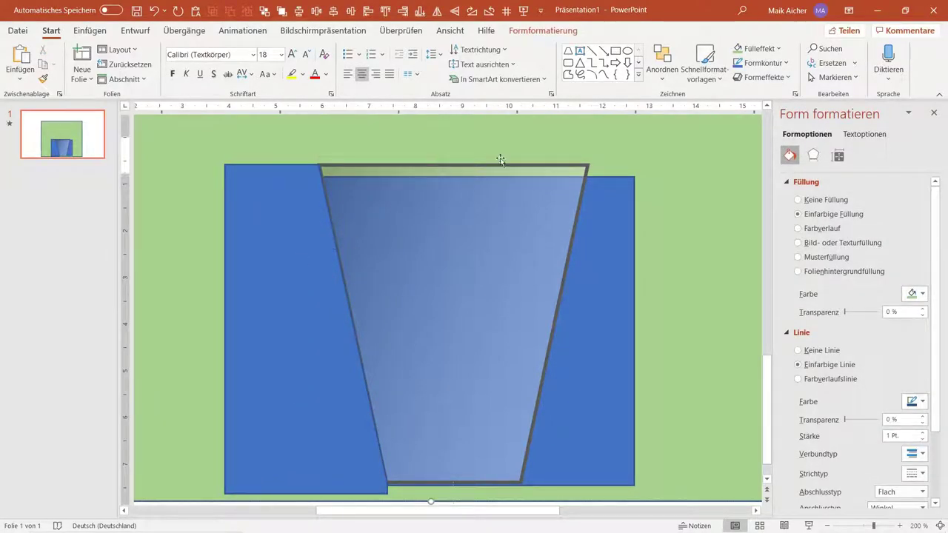
Try a white fill on the green square, then undo it.
{"action": "left_click", "coordinate": [757, 48]}
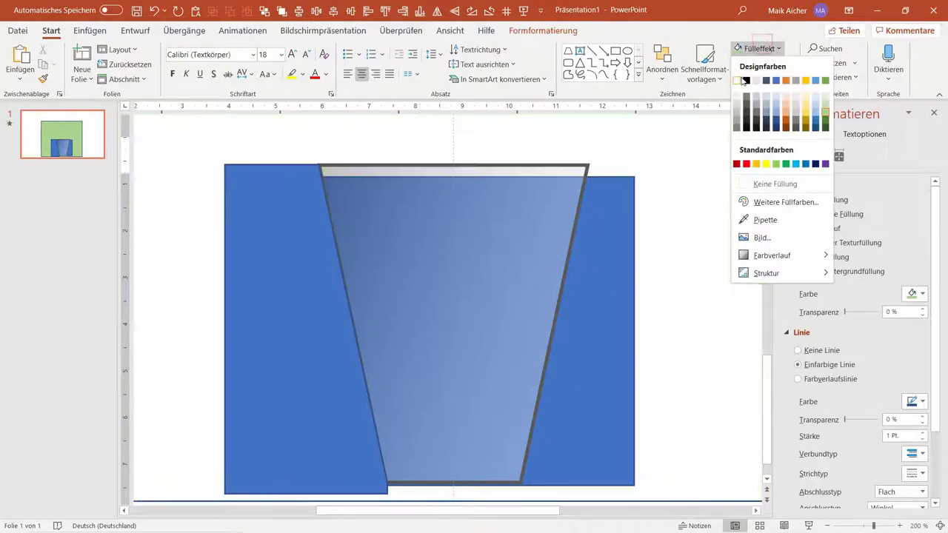
{"action": "left_click", "coordinate": [744, 80]}
{"action": "key", "text": "ctrl+t"}
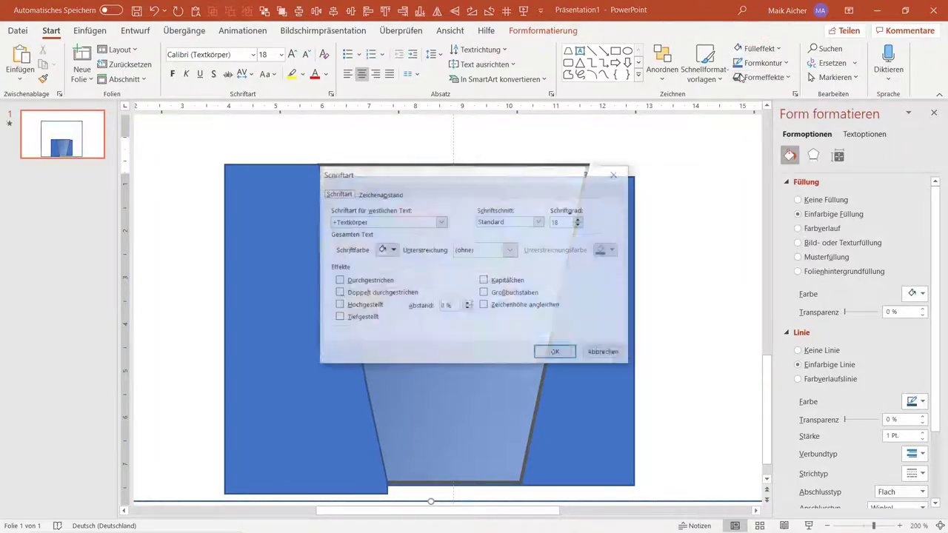
{"action": "key", "text": "Escape"}
{"action": "key", "text": "ctrl+z"}
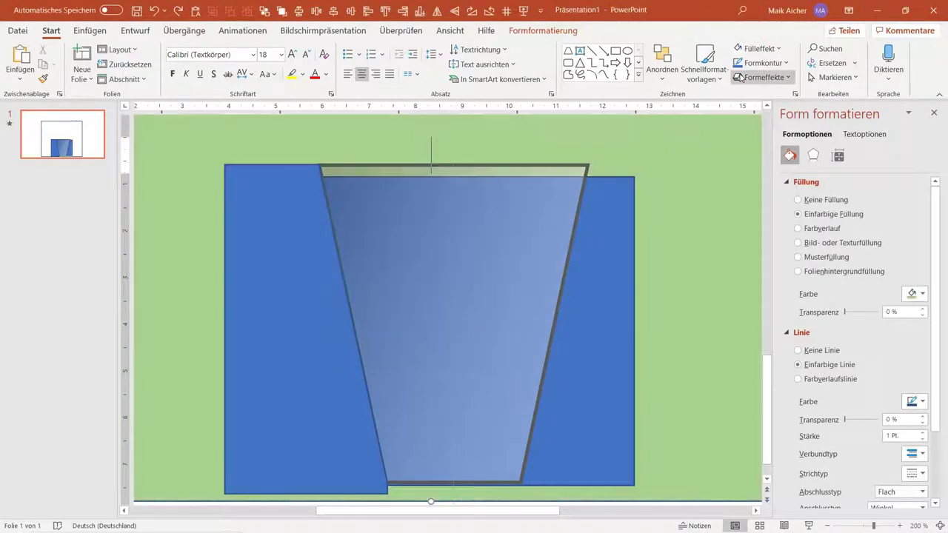
Give the left freeform shape a white fill and no outline.
{"action": "left_click", "coordinate": [263, 252]}
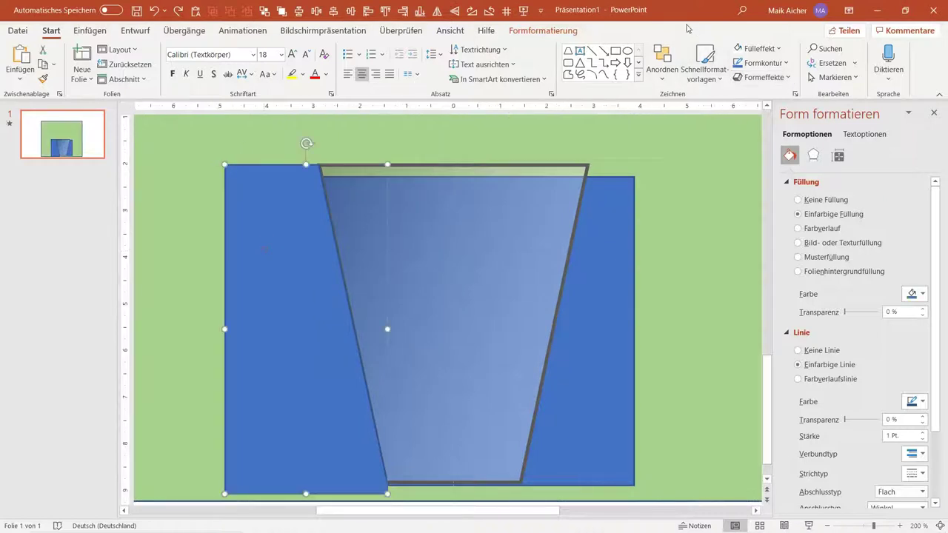
{"action": "left_click", "coordinate": [738, 48]}
{"action": "left_click", "coordinate": [763, 63]}
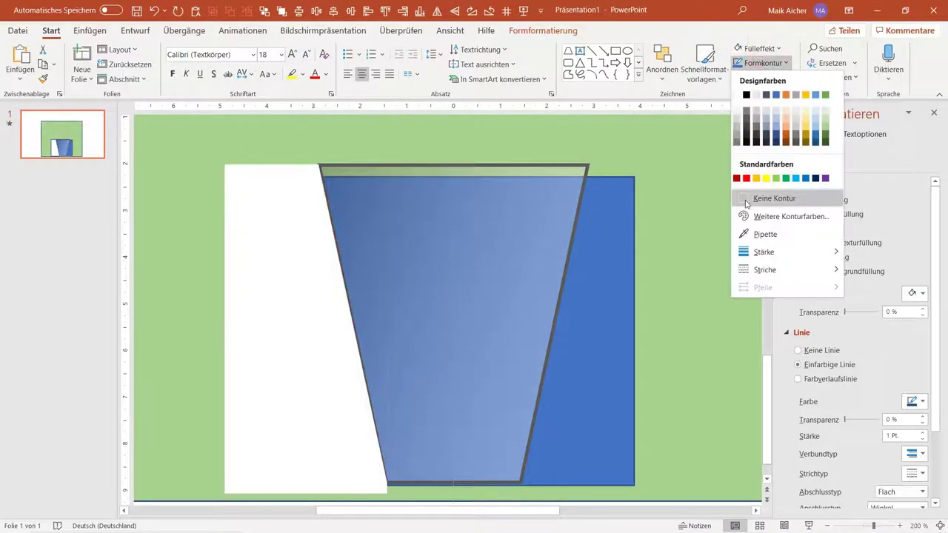
{"action": "left_click", "coordinate": [736, 97]}
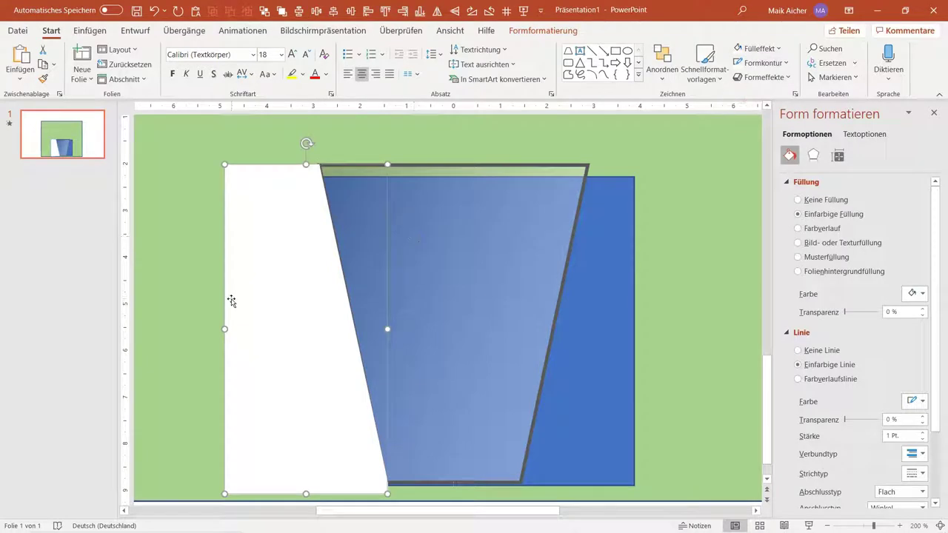
Duplicate the white shape, flip the copy horizontally and align both shapes' bottoms.
{"action": "key", "text": "ctrl+c"}
{"action": "key", "text": "ctrl+v"}
{"action": "mouse_move", "coordinate": [390, 302]}
{"action": "left_mouse_down"}
{"action": "mouse_move", "coordinate": [553, 268]}
{"action": "mouse_move", "coordinate": [613, 234]}
{"action": "left_mouse_up"}
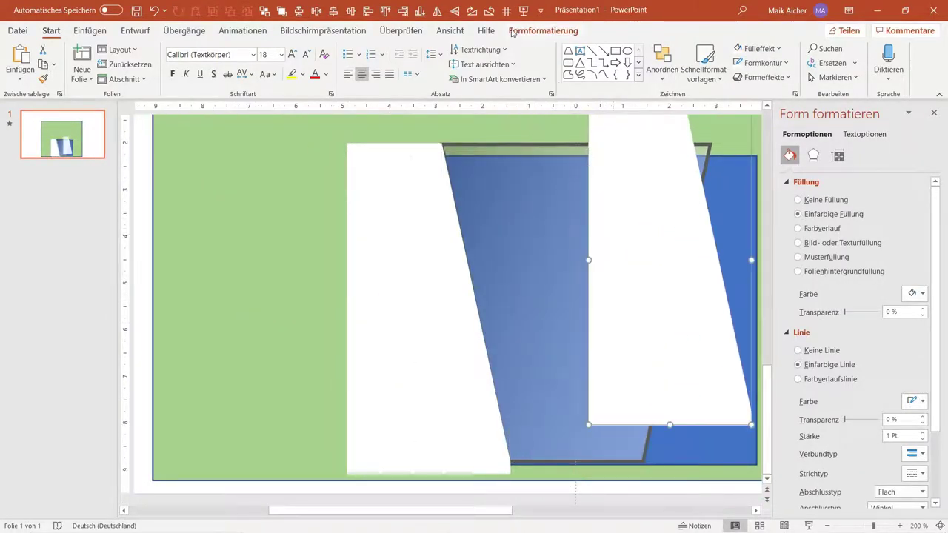
{"action": "left_click", "coordinate": [438, 12]}
{"action": "left_click", "coordinate": [427, 195], "text": "shift"}
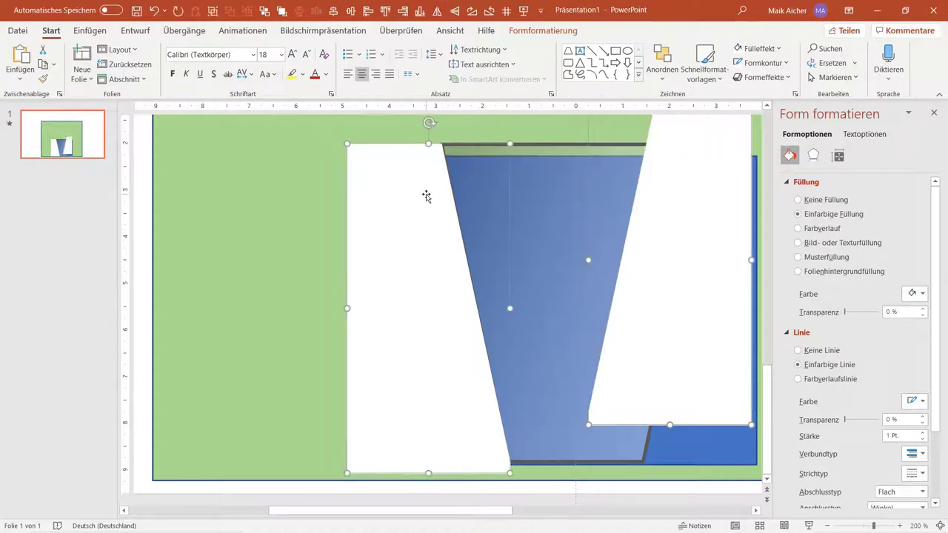
{"action": "left_click", "coordinate": [420, 10]}
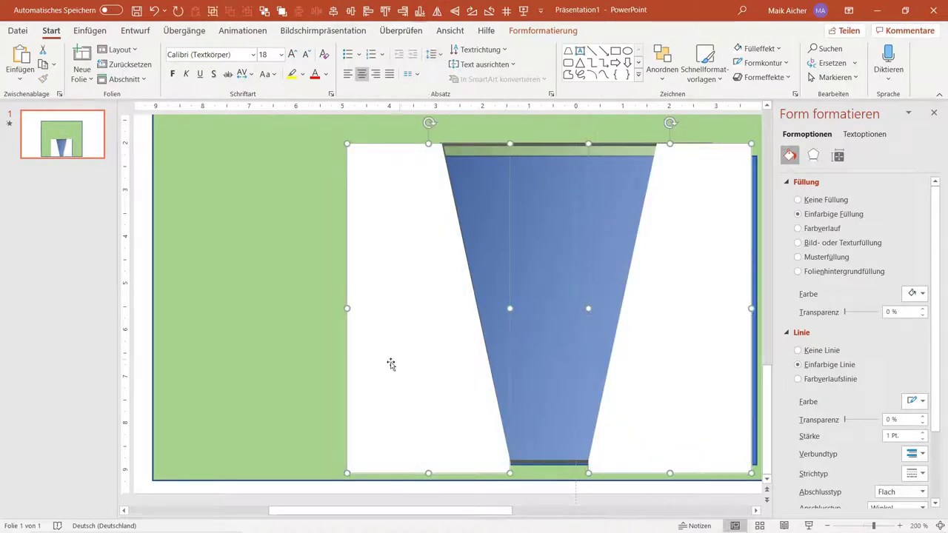
Nudge the mirrored white shape into place against the glass's right edge.
{"action": "scroll", "coordinate": [408, 503], "scroll_direction": "right", "scroll_amount": 3}
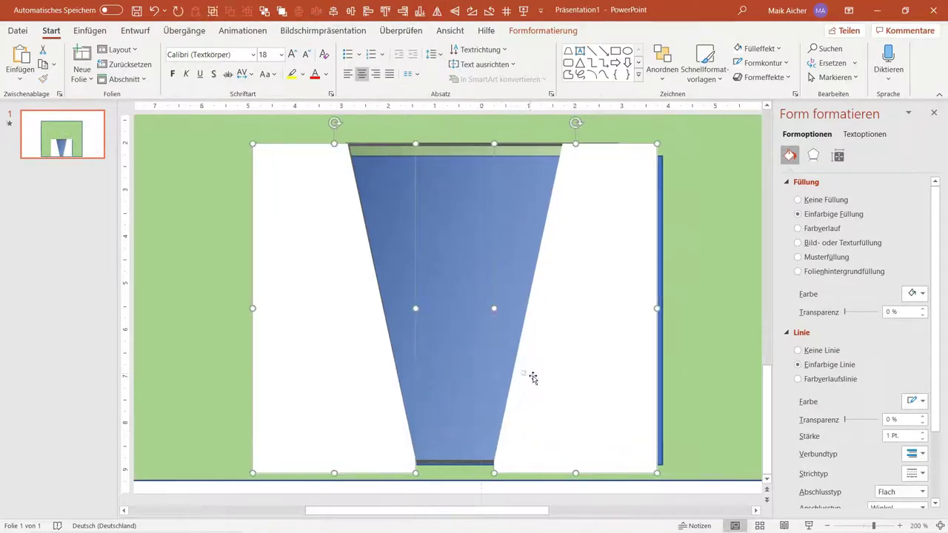
{"action": "left_click", "coordinate": [702, 216]}
{"action": "left_click", "coordinate": [600, 238]}
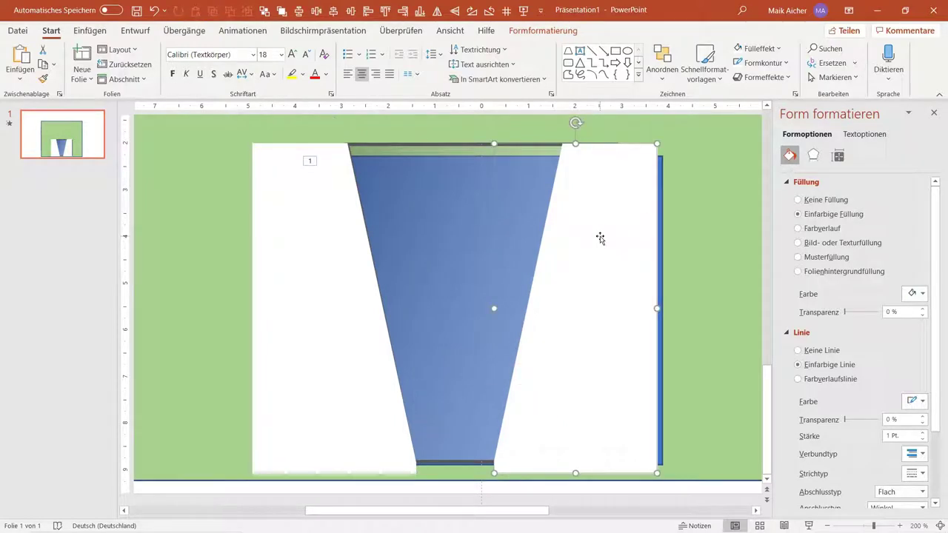
{"action": "key", "text": "Right"}
{"action": "key", "text": "Right"}
{"action": "key", "text": "Right"}
{"action": "key", "text": "Right"}
{"action": "key", "text": "Right"}
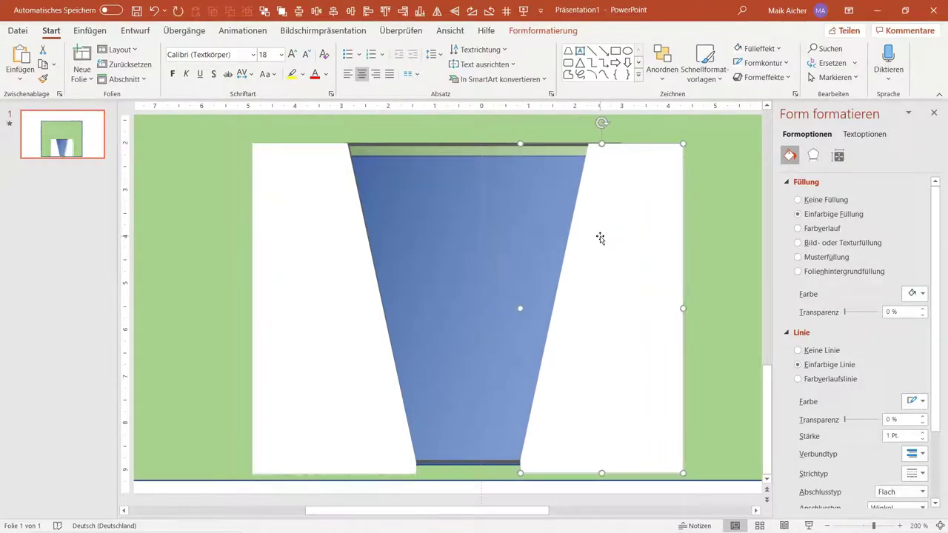
{"action": "key", "text": "Right"}
{"action": "key", "text": "Right"}
{"action": "key", "text": "Right"}
{"action": "key", "text": "Right"}
{"action": "key", "text": "Right"}
{"action": "key", "text": "Right"}
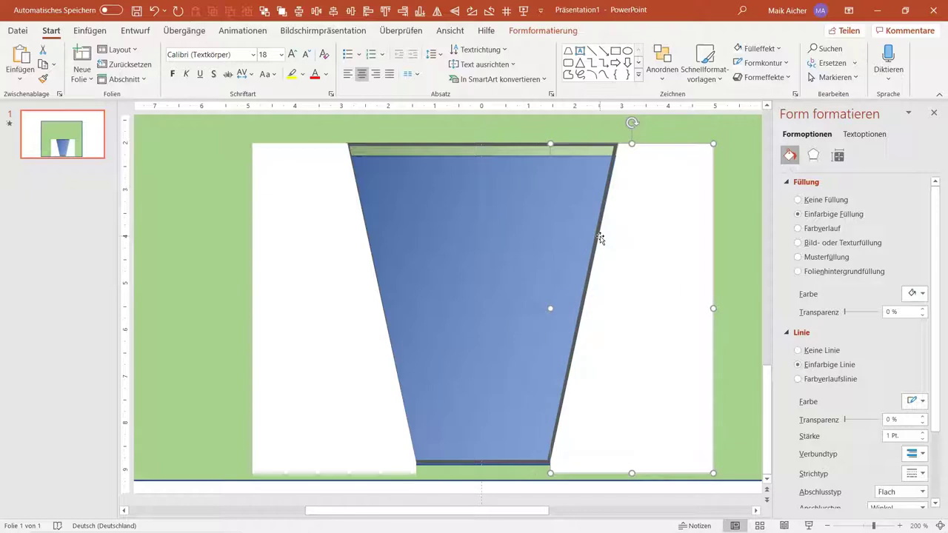
{"action": "key", "text": "ctrl+Left"}
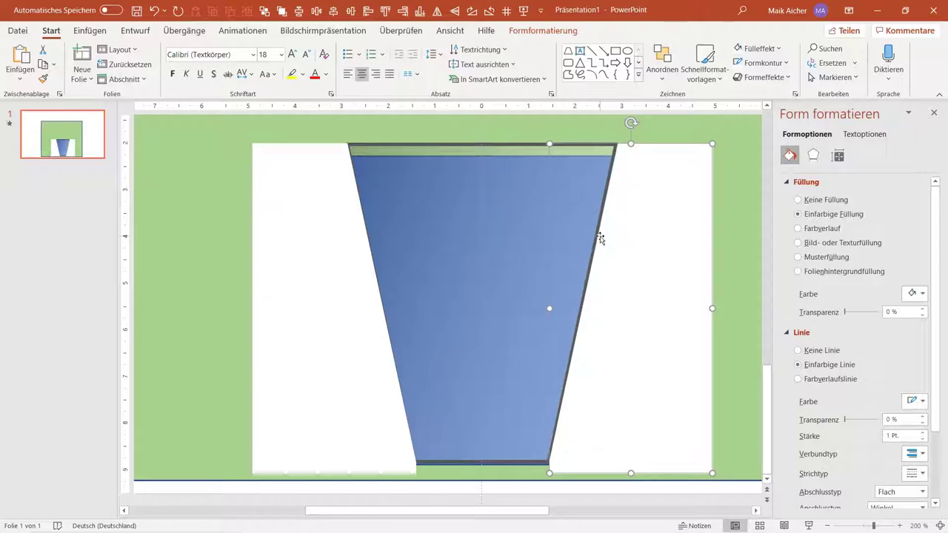
{"action": "left_click", "coordinate": [480, 178]}
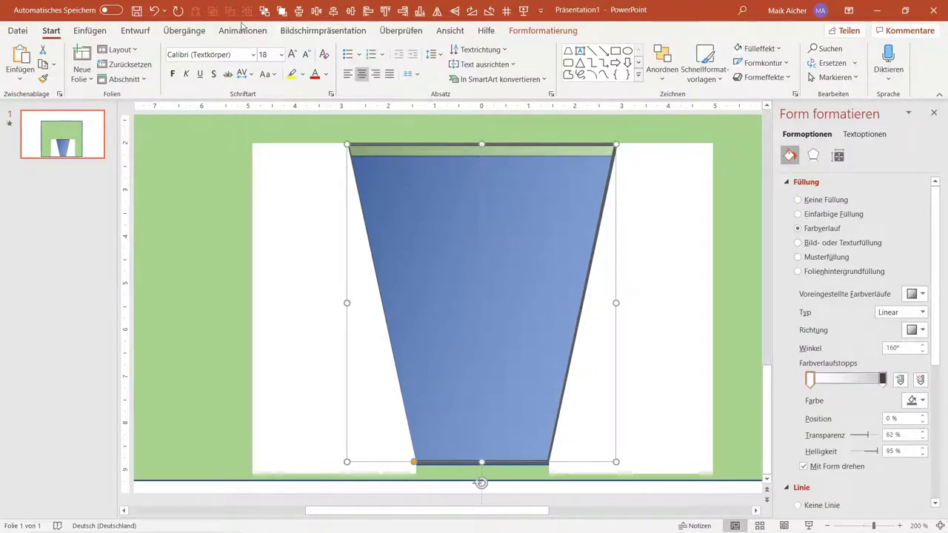
Bring the glass in front of the white shapes and preview the slideshow.
{"action": "left_click", "coordinate": [278, 11]}
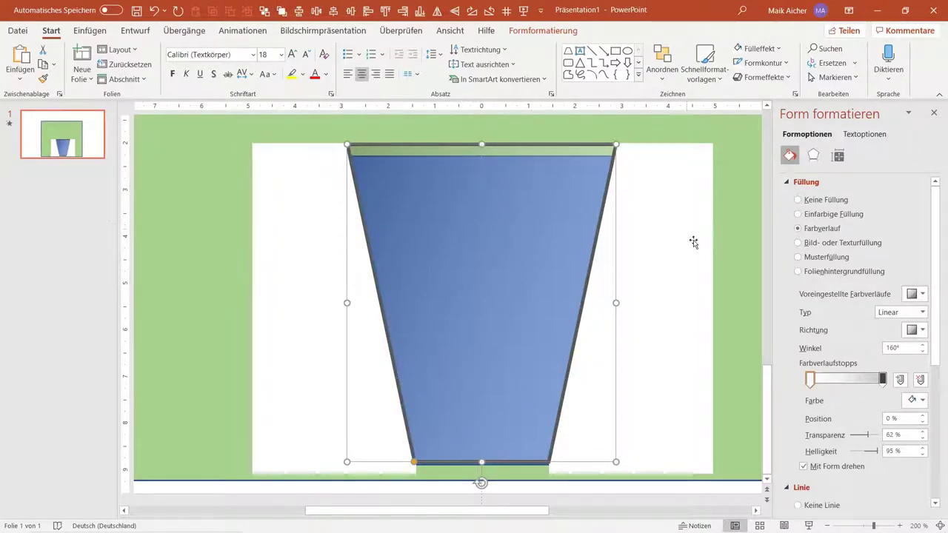
{"action": "left_click", "coordinate": [809, 526]}
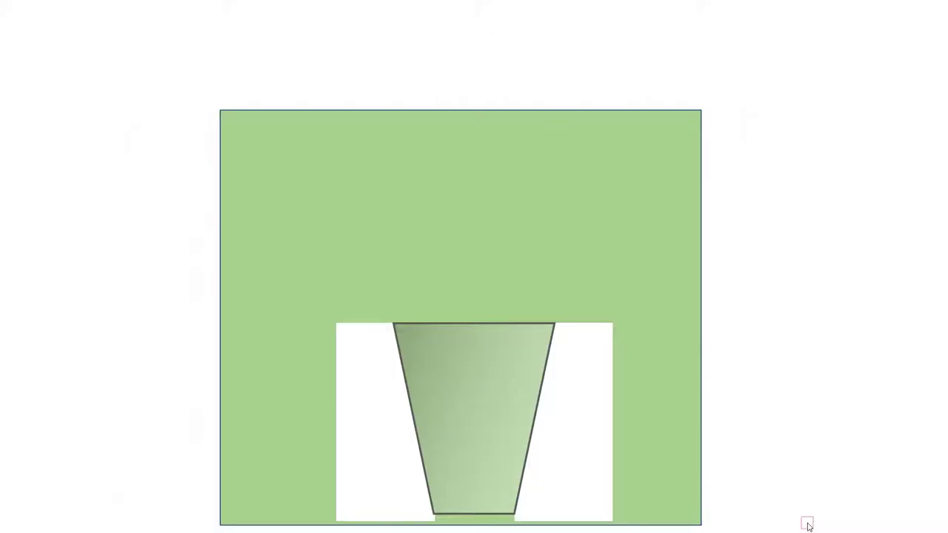
{"action": "key", "text": "Escape"}
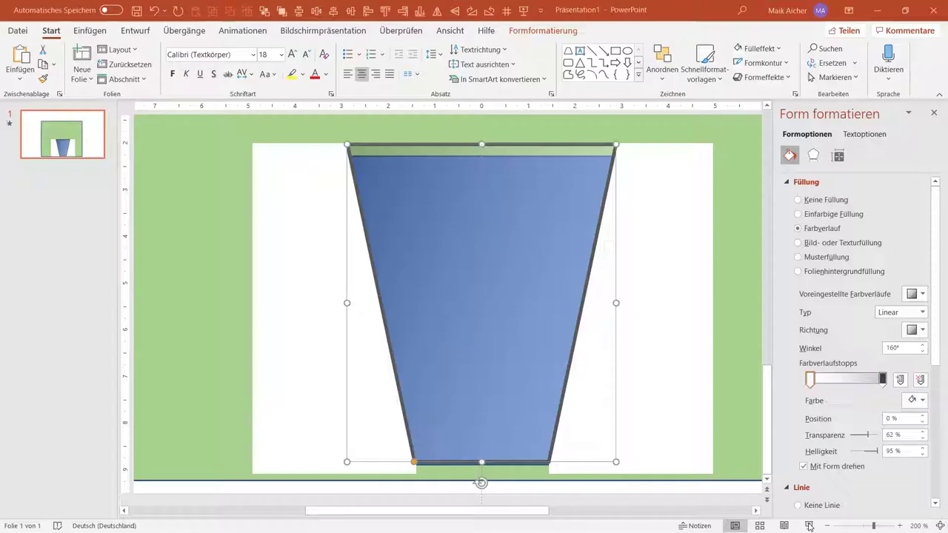
{"action": "scroll", "coordinate": [710, 146], "scroll_direction": "down", "scroll_amount": 5}
Remove the green background rectangle, preview without it, then paste it back.
{"action": "left_click", "coordinate": [563, 154]}
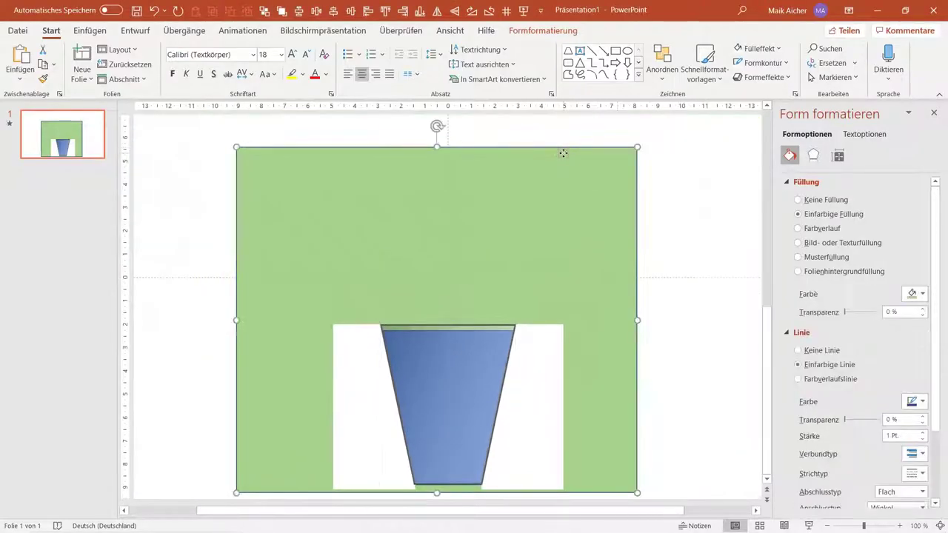
{"action": "key", "text": "Delete"}
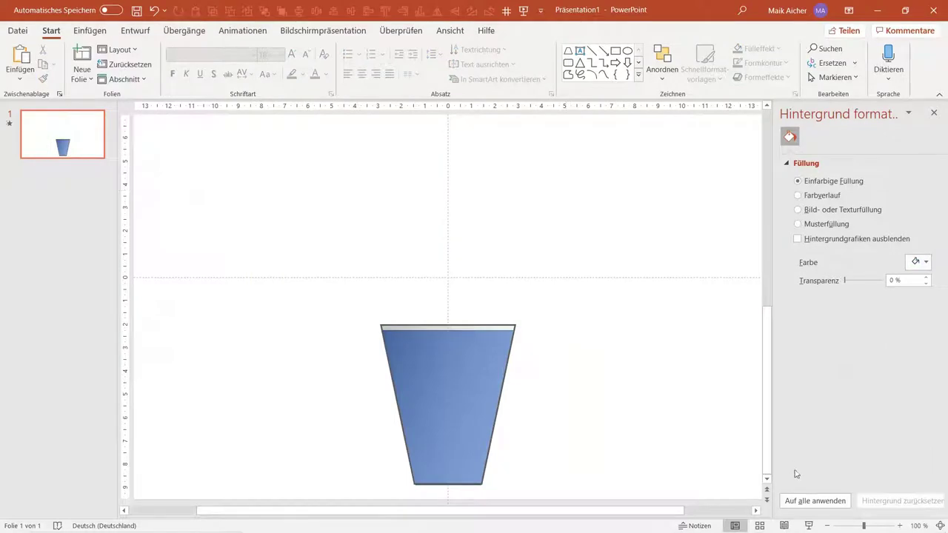
{"action": "left_click", "coordinate": [811, 526]}
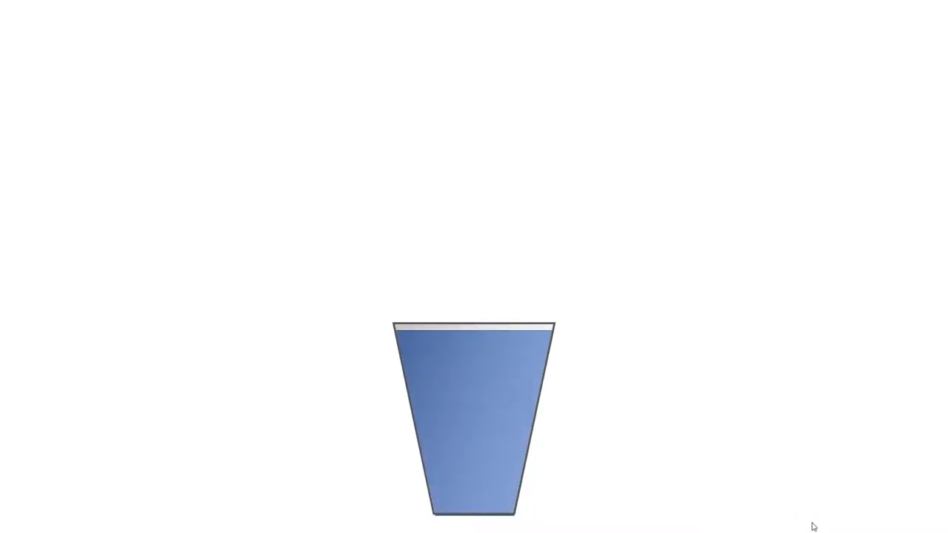
{"action": "key", "text": "Escape"}
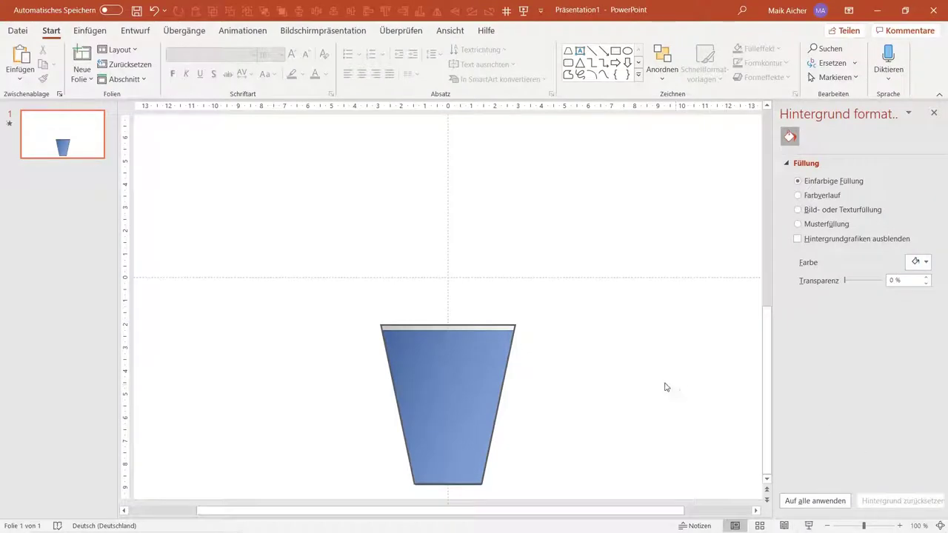
{"action": "key", "text": "ctrl+v"}
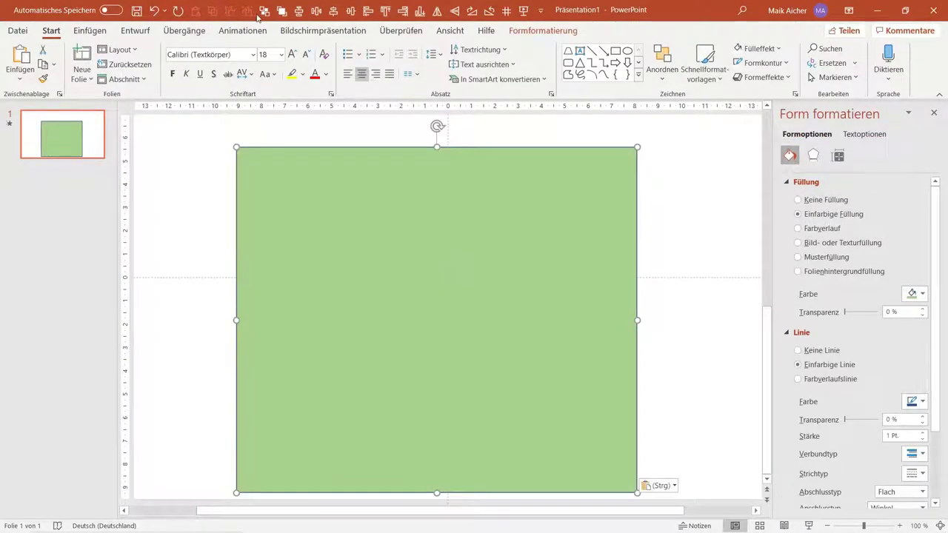
Send the green rectangle to the back and select all the glass shapes together.
{"action": "left_click", "coordinate": [266, 11]}
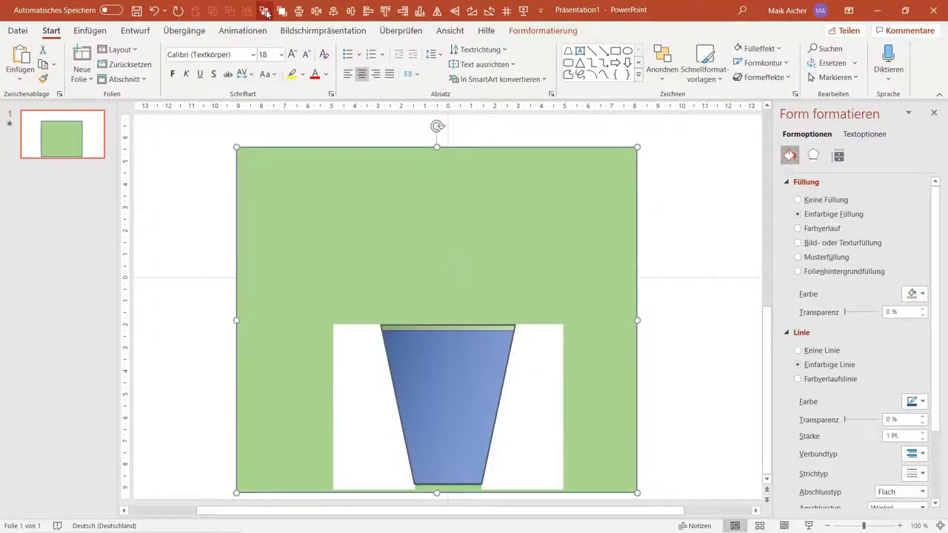
{"action": "left_click", "coordinate": [738, 201]}
{"action": "scroll", "coordinate": [530, 299], "scroll_direction": "up", "scroll_amount": 2}
{"action": "scroll", "coordinate": [531, 307], "scroll_direction": "down", "scroll_amount": 1}
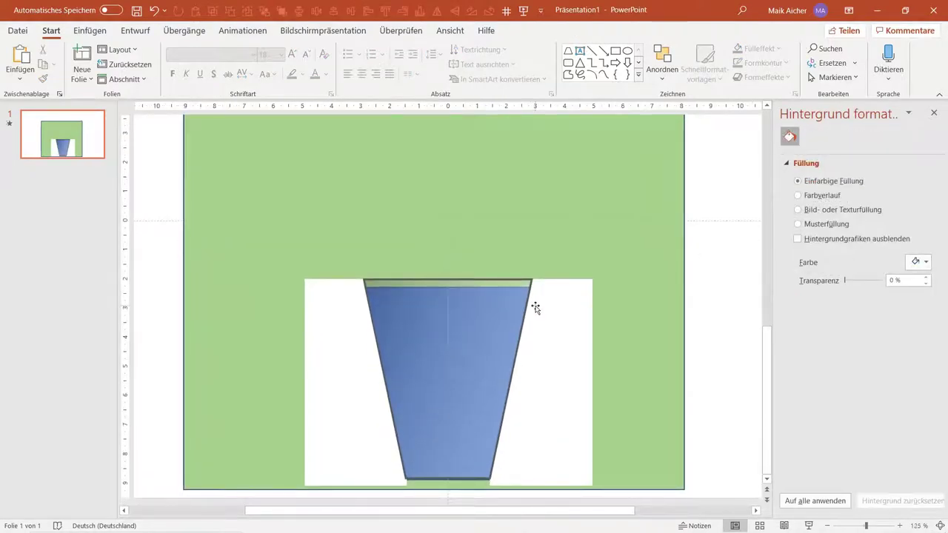
{"action": "scroll", "coordinate": [449, 329], "scroll_direction": "down", "scroll_amount": 4}
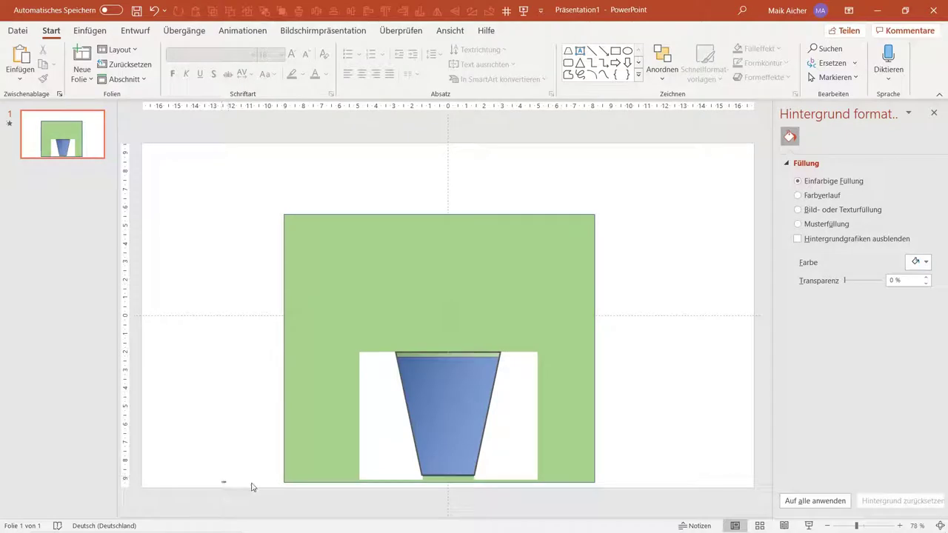
{"action": "left_click_drag", "start_coordinate": [252, 487], "coordinate": [605, 361]}
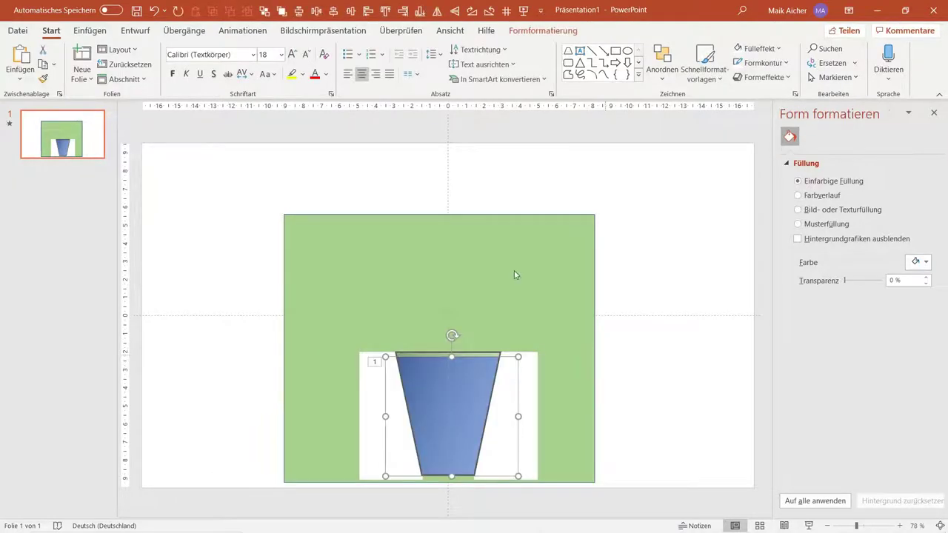
Turn the glass shape into a rectangle, lower its top below the rim, and fill it orange.
{"action": "left_click", "coordinate": [282, 11]}
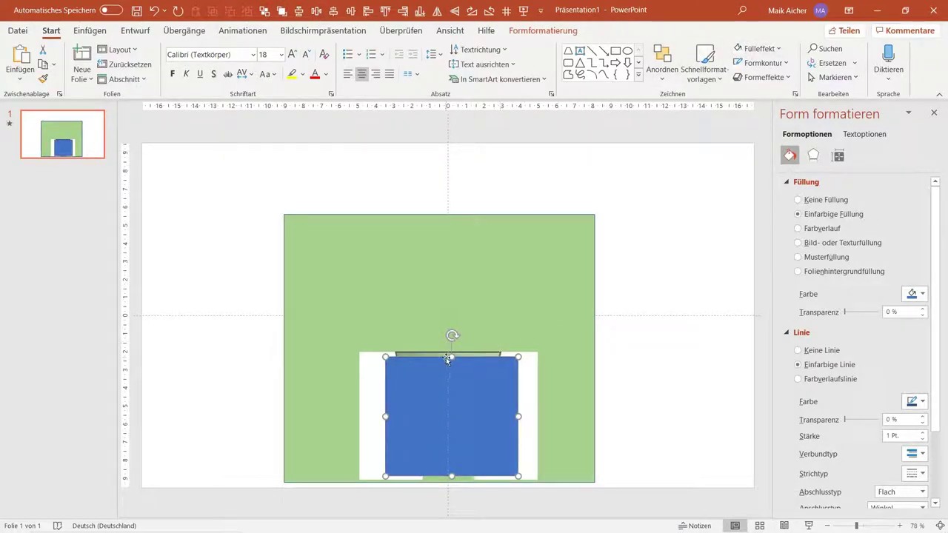
{"action": "left_click_drag", "start_coordinate": [453, 358], "coordinate": [454, 361]}
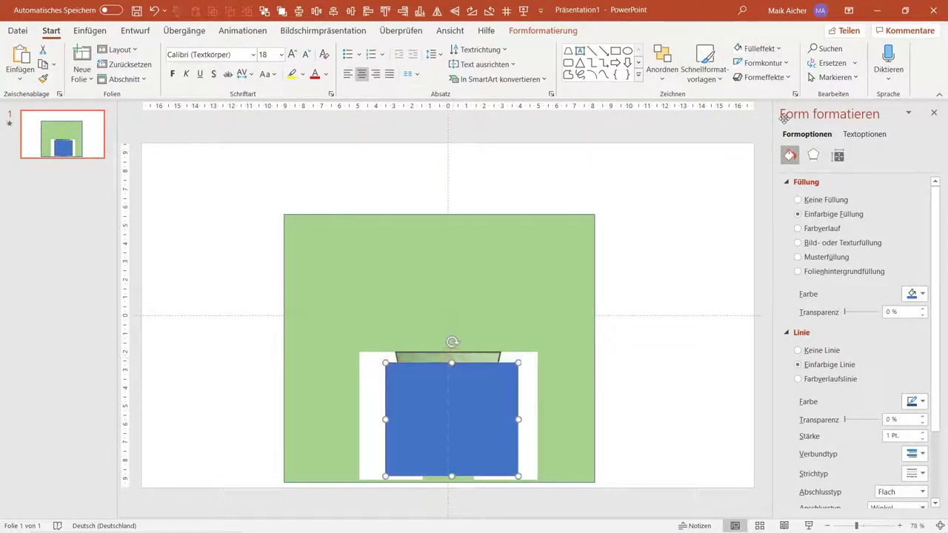
{"action": "left_click", "coordinate": [757, 49]}
{"action": "left_click", "coordinate": [757, 168]}
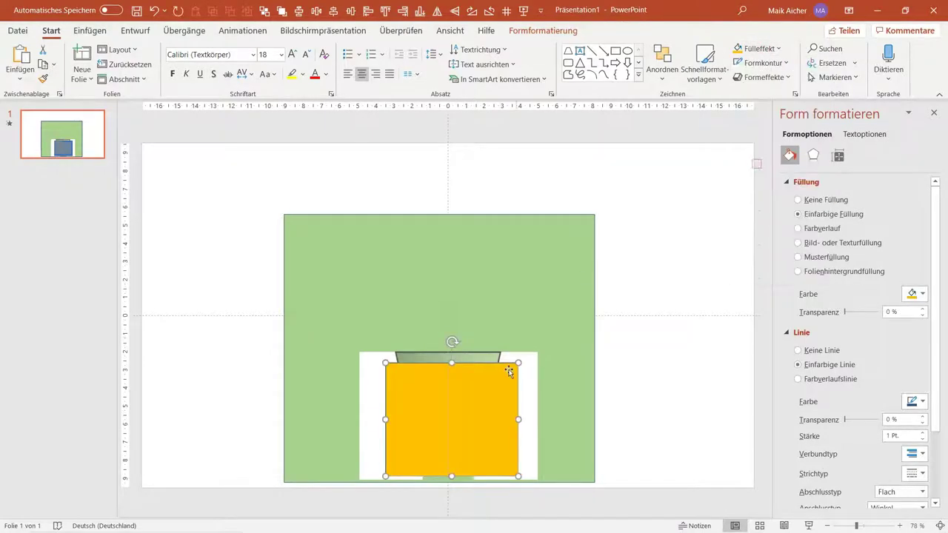
Remove the outline from the orange rectangle.
{"action": "left_click", "coordinate": [655, 353]}
{"action": "left_click", "coordinate": [488, 406]}
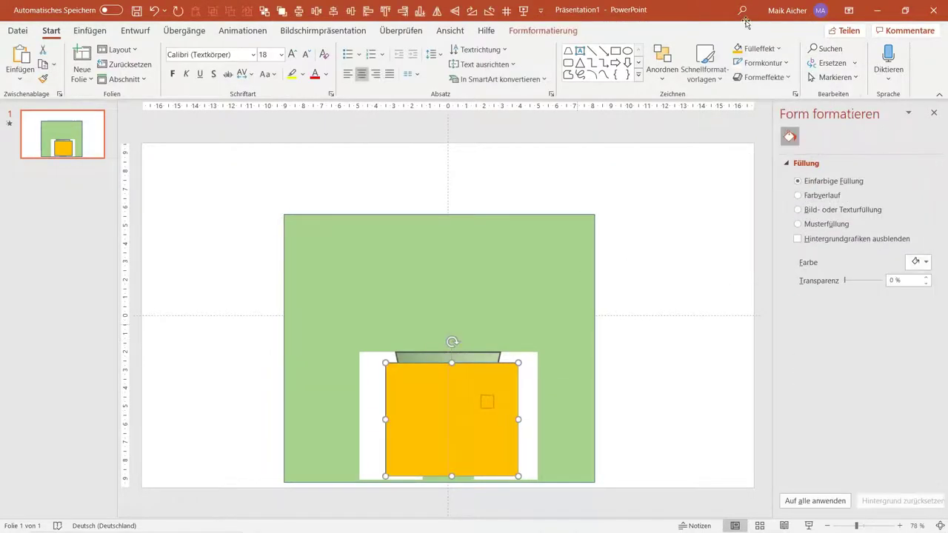
{"action": "left_click", "coordinate": [759, 63]}
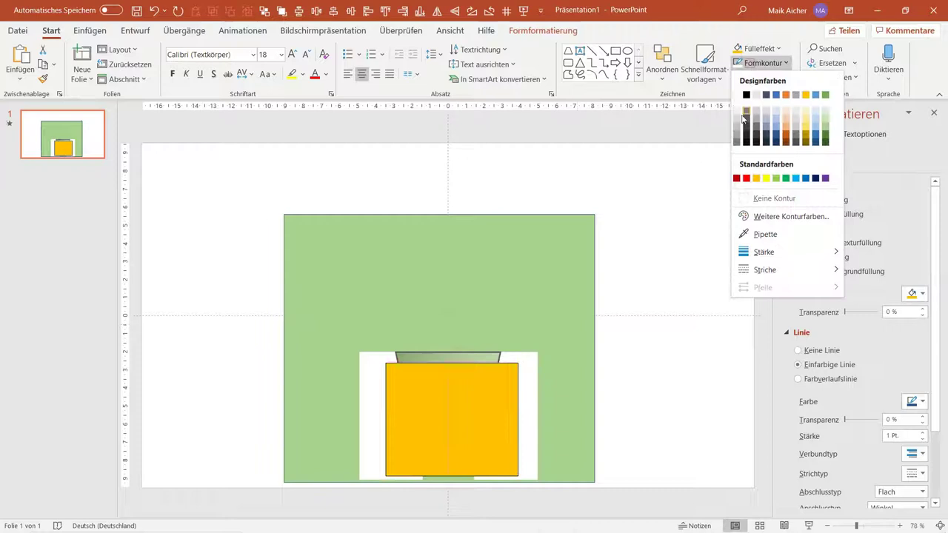
{"action": "left_click", "coordinate": [745, 198]}
Duplicate the orange rectangle with Ctrl+D and shrink the copy into a thin strip at the rim.
{"action": "key", "text": "ctrl+d"}
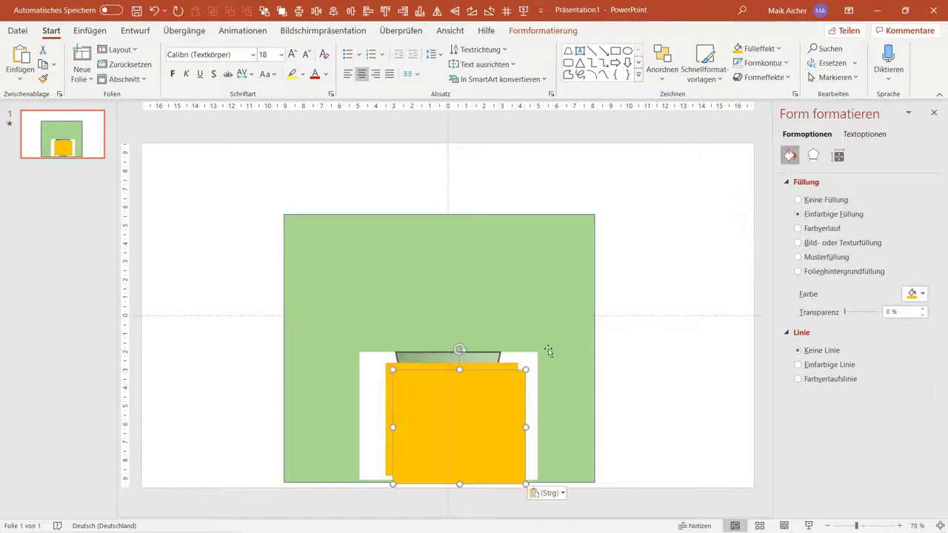
{"action": "left_click_drag", "start_coordinate": [472, 401], "coordinate": [464, 285]}
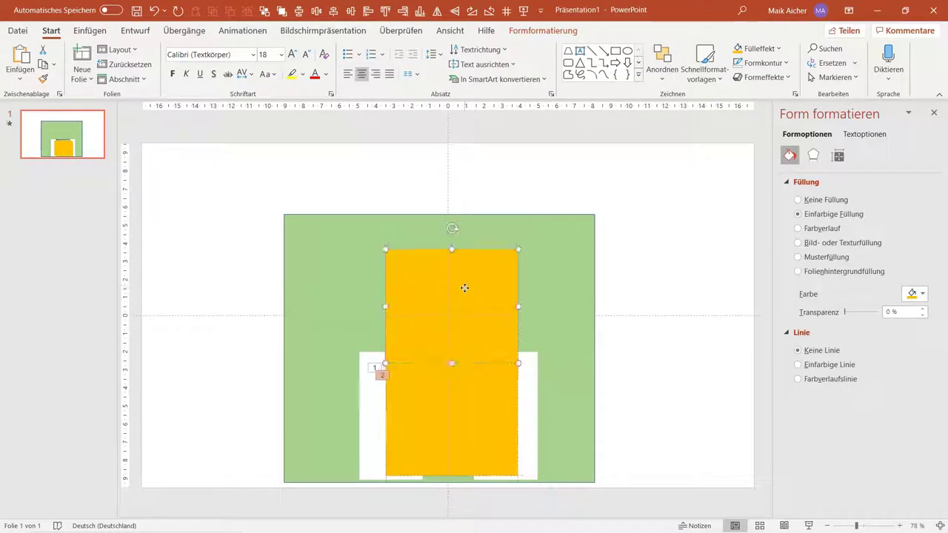
{"action": "left_click_drag", "start_coordinate": [452, 248], "coordinate": [453, 320]}
{"action": "scroll", "coordinate": [460, 332], "scroll_direction": "up", "scroll_amount": 5}
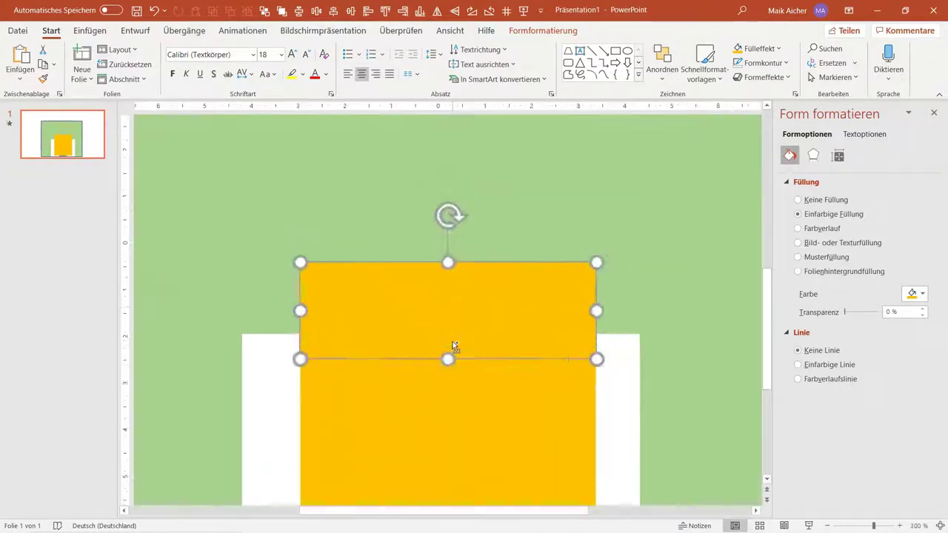
{"action": "scroll", "coordinate": [453, 341], "scroll_direction": "up", "scroll_amount": 3}
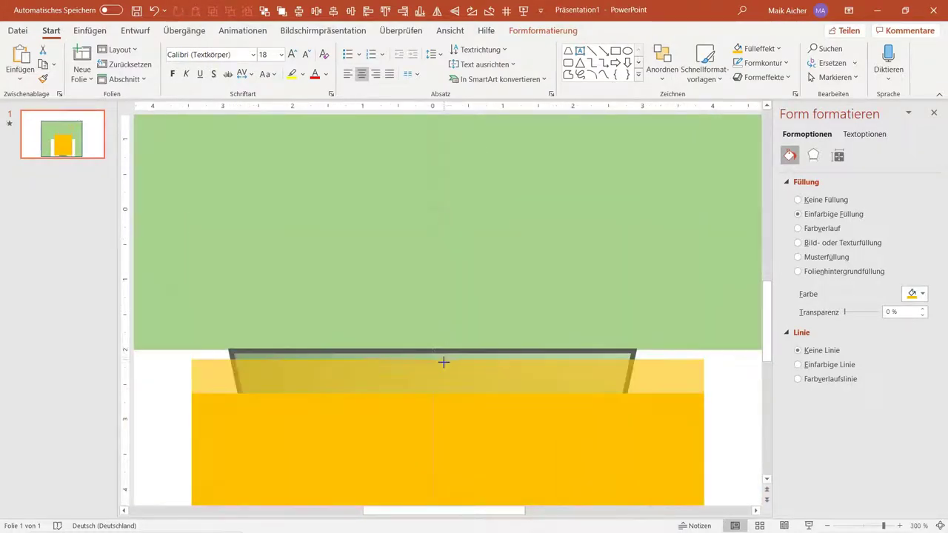
{"action": "left_click_drag", "start_coordinate": [448, 230], "coordinate": [447, 363]}
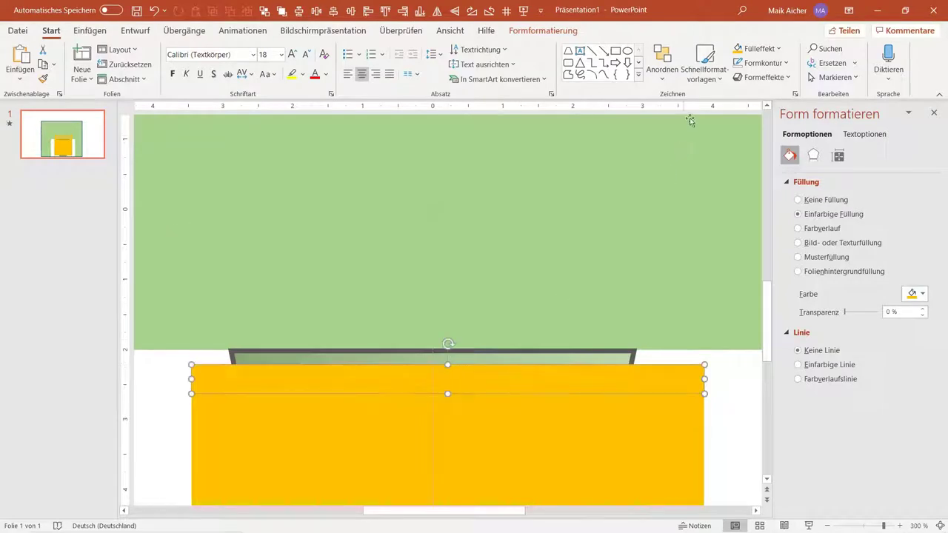
Fill the top strip white and group it with the orange rectangle.
{"action": "left_click", "coordinate": [757, 48]}
{"action": "left_click", "coordinate": [735, 83]}
{"action": "scroll", "coordinate": [548, 240], "scroll_direction": "down", "scroll_amount": 5}
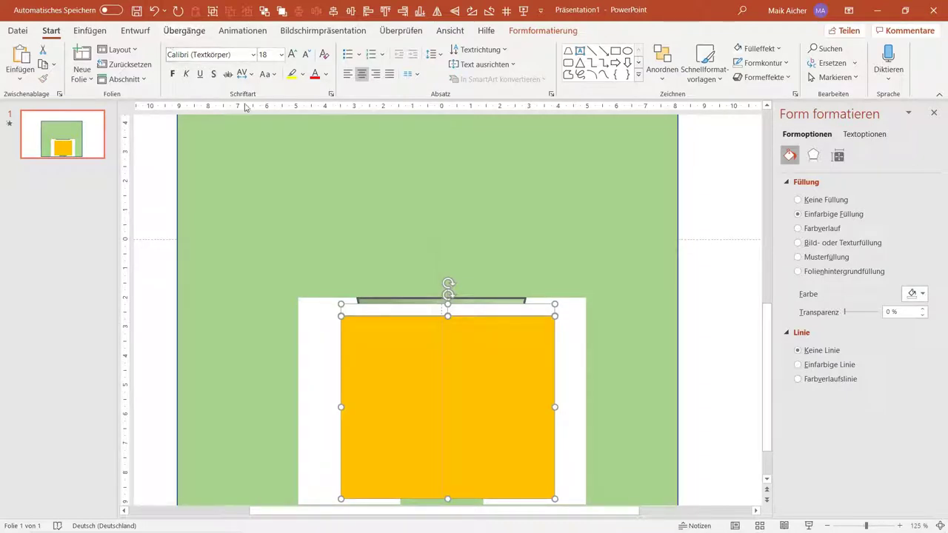
{"action": "left_click", "coordinate": [213, 11]}
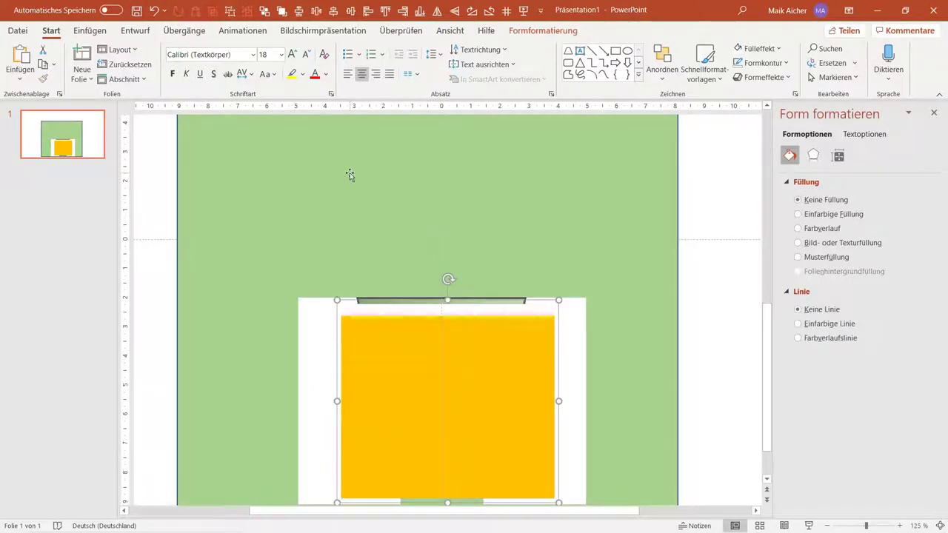
Apply the Wischen animation to the beer group and intersect it with the glass shape.
{"action": "left_click", "coordinate": [243, 32]}
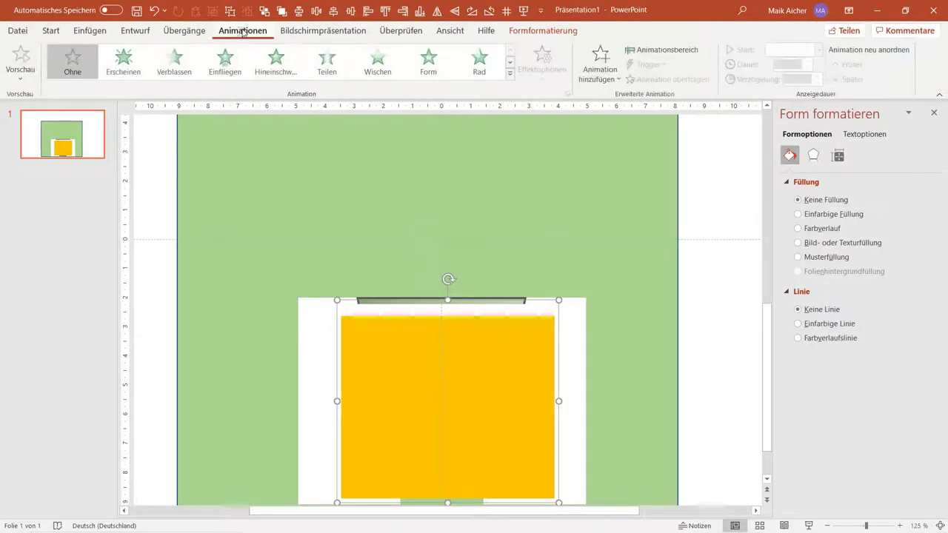
{"action": "left_click", "coordinate": [383, 68]}
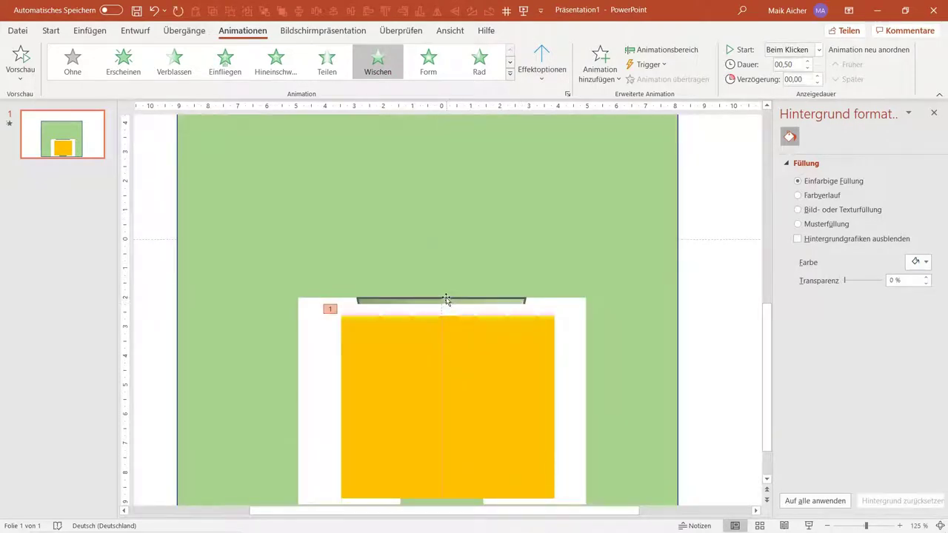
{"action": "left_click", "coordinate": [237, 254]}
{"action": "left_click", "coordinate": [484, 361], "text": "shift"}
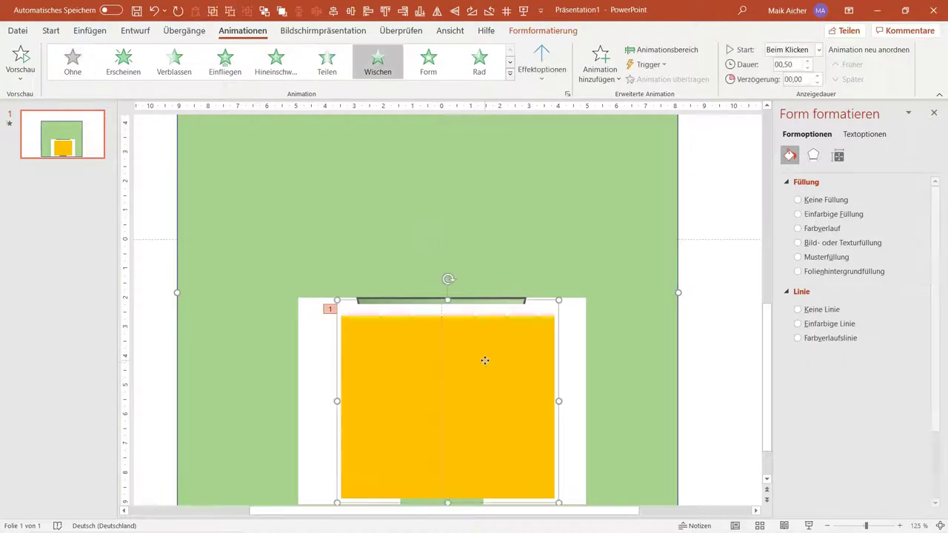
{"action": "left_click", "coordinate": [264, 11]}
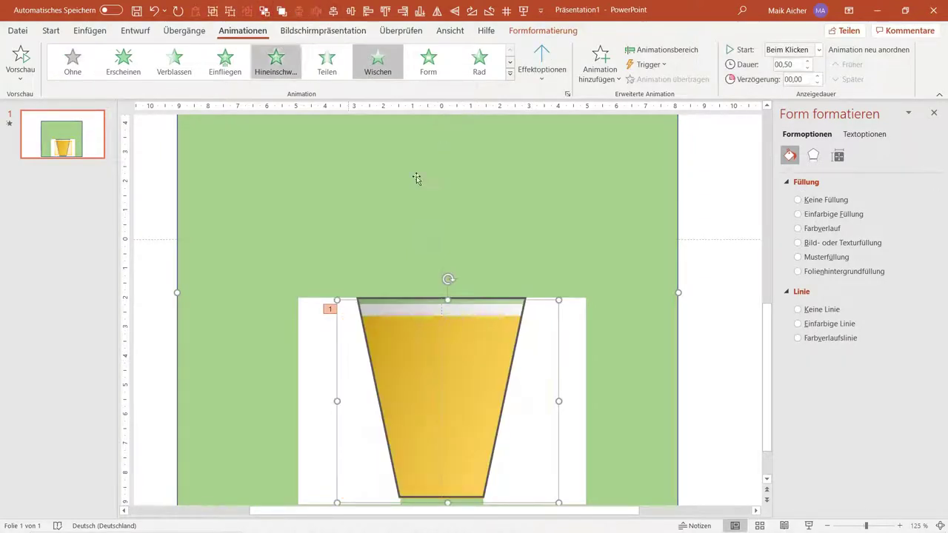
{"action": "scroll", "coordinate": [491, 252], "scroll_direction": "down", "scroll_amount": 3}
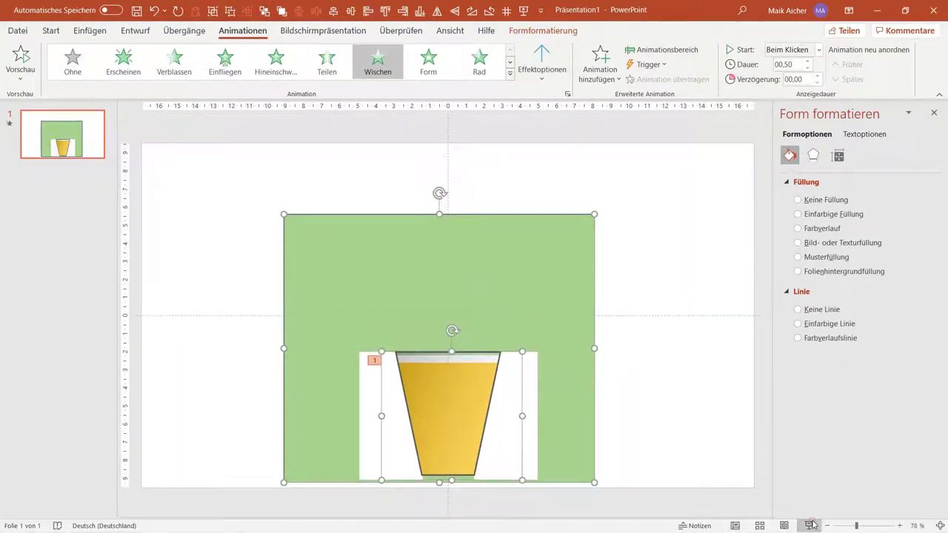
Preview the beer wipe animation in Slide Show, then exit.
{"action": "left_click", "coordinate": [809, 523]}
{"action": "left_click", "coordinate": [813, 522]}
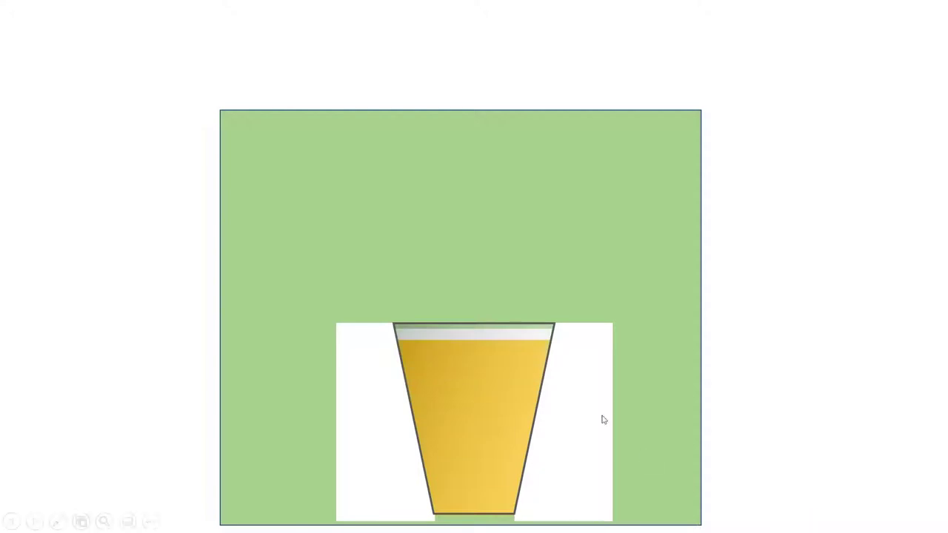
{"action": "key", "text": "Escape"}
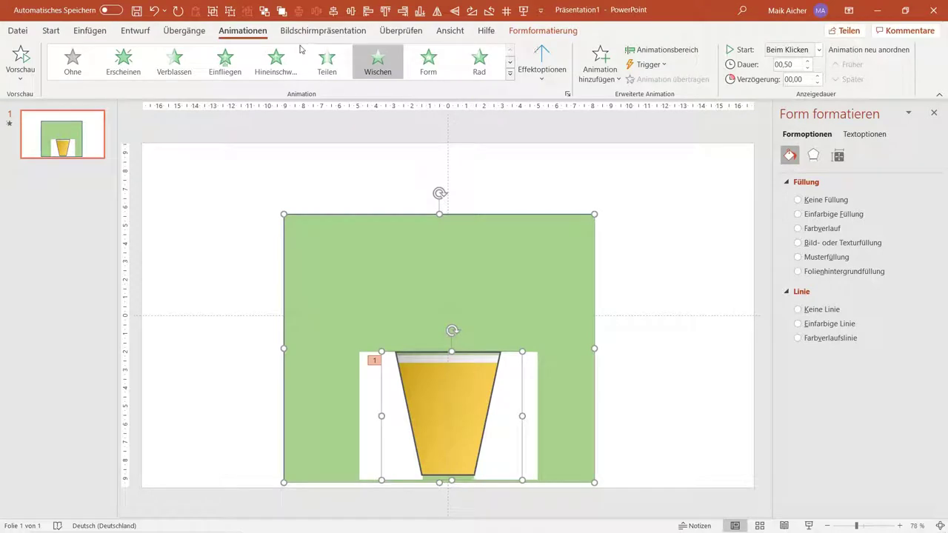
Select the whole beer fill group and nudge it with the arrow keys below the slide.
{"action": "left_click", "coordinate": [667, 50]}
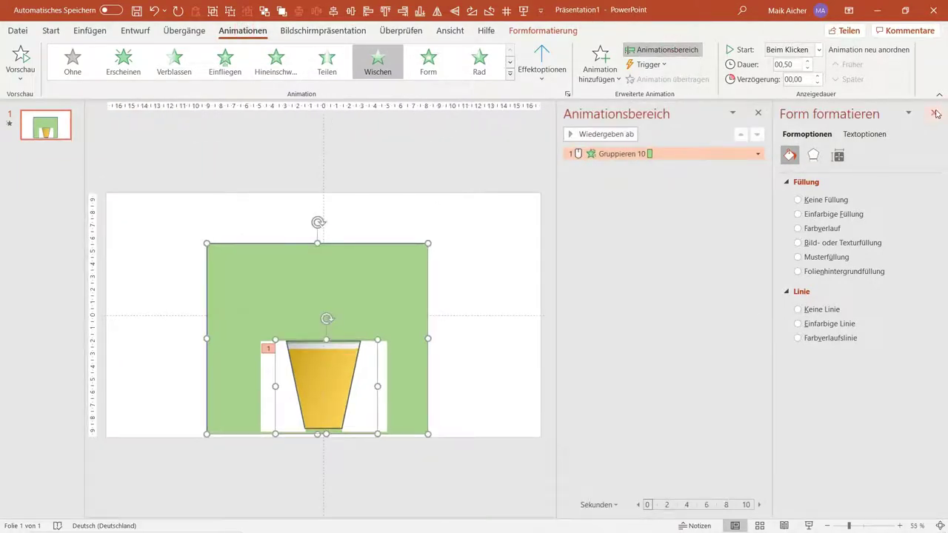
{"action": "left_click", "coordinate": [935, 114]}
{"action": "left_click", "coordinate": [745, 234]}
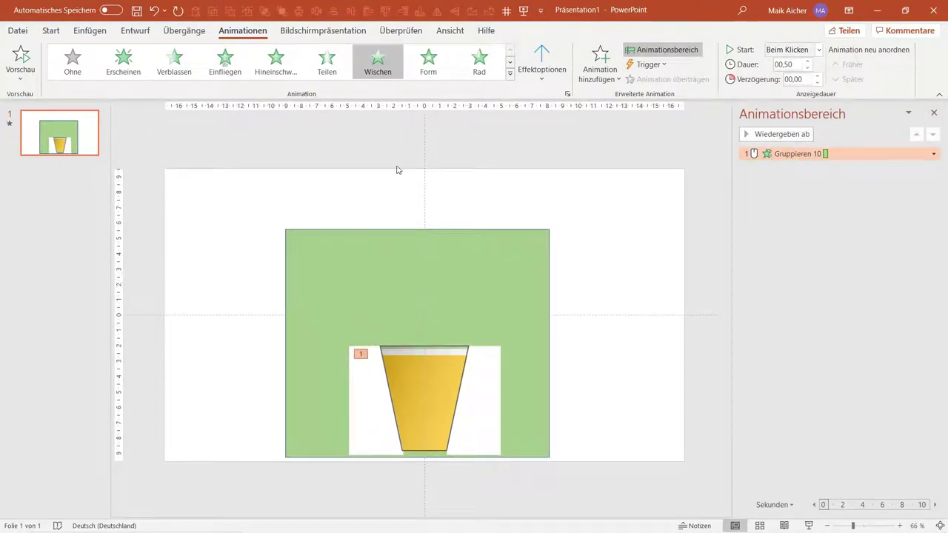
{"action": "left_click_drag", "start_coordinate": [233, 340], "coordinate": [519, 449]}
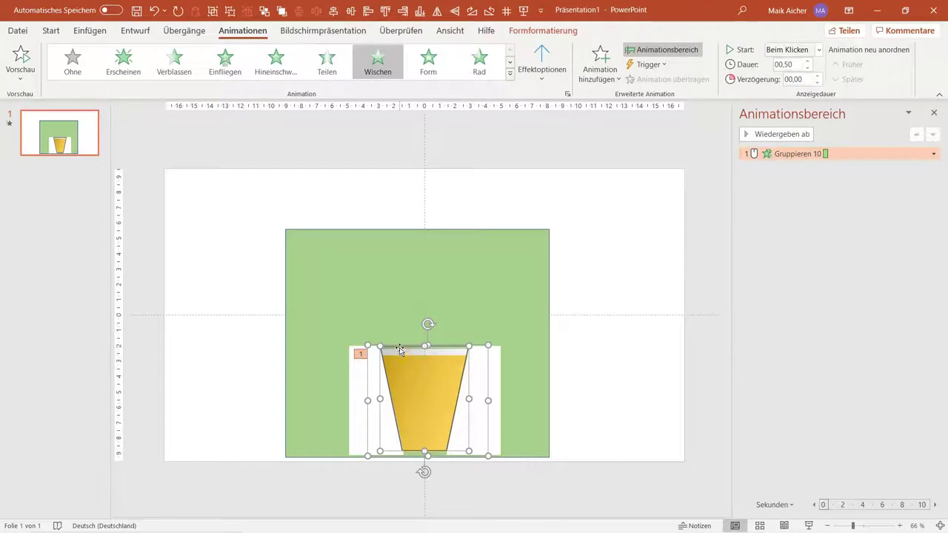
{"action": "key", "text": "Escape"}
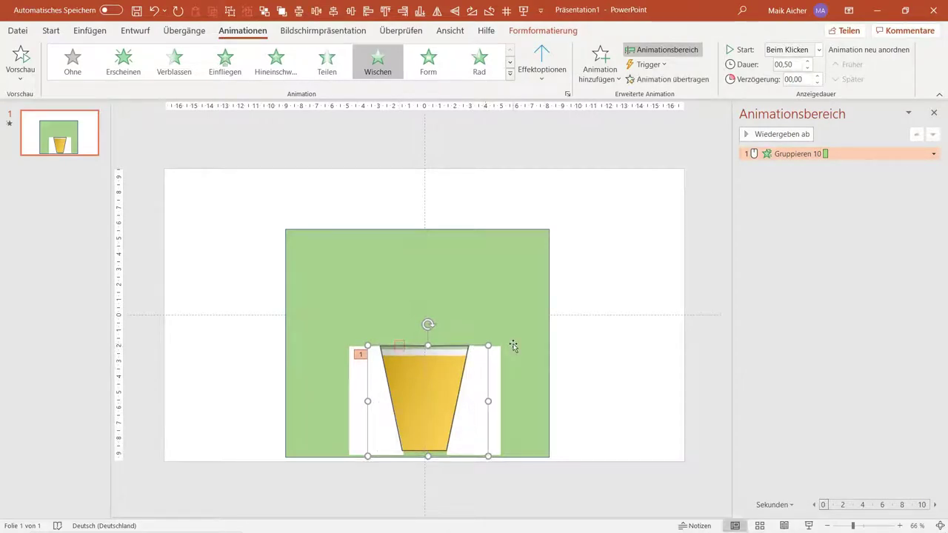
{"action": "key", "text": "Down"}
{"action": "key", "text": "Down"}
{"action": "key", "text": "Down"}
{"action": "key", "text": "Down"}
{"action": "key", "text": "Down"}
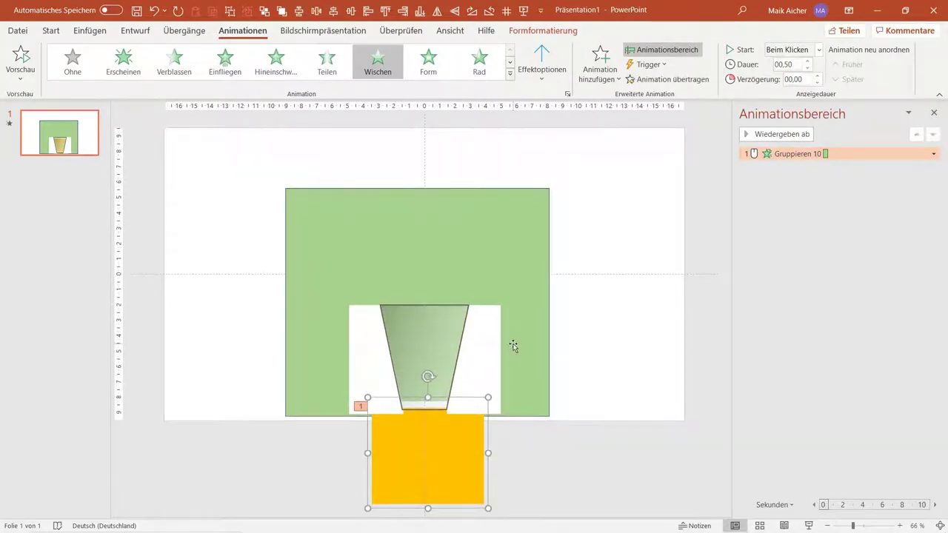
{"action": "key", "text": "Down"}
{"action": "key", "text": "Down"}
{"action": "key", "text": "Down"}
{"action": "key", "text": "Down"}
{"action": "key", "text": "Down"}
{"action": "key", "text": "Down"}
{"action": "key", "text": "Down"}
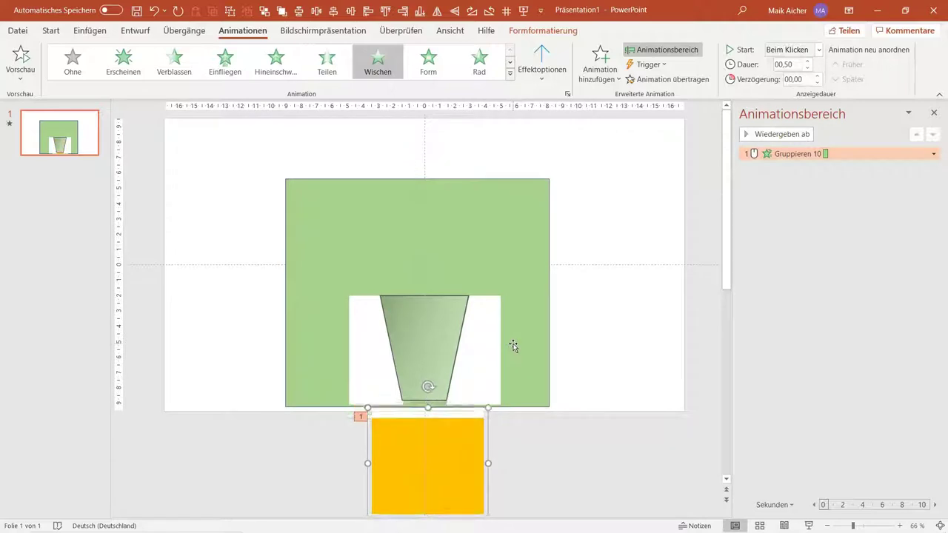
{"action": "key", "text": "Up"}
{"action": "key", "text": "Up"}
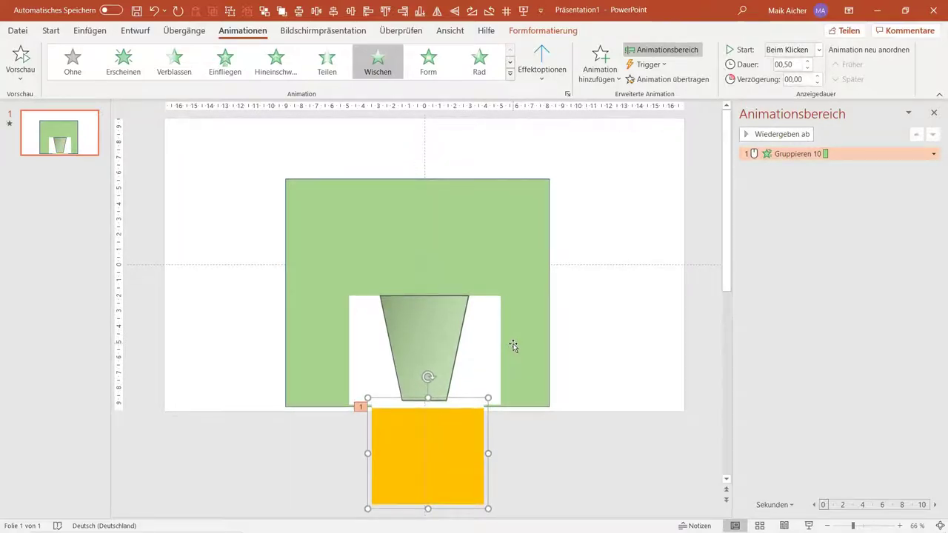
{"action": "key", "text": "Down"}
{"action": "key", "text": "Down"}
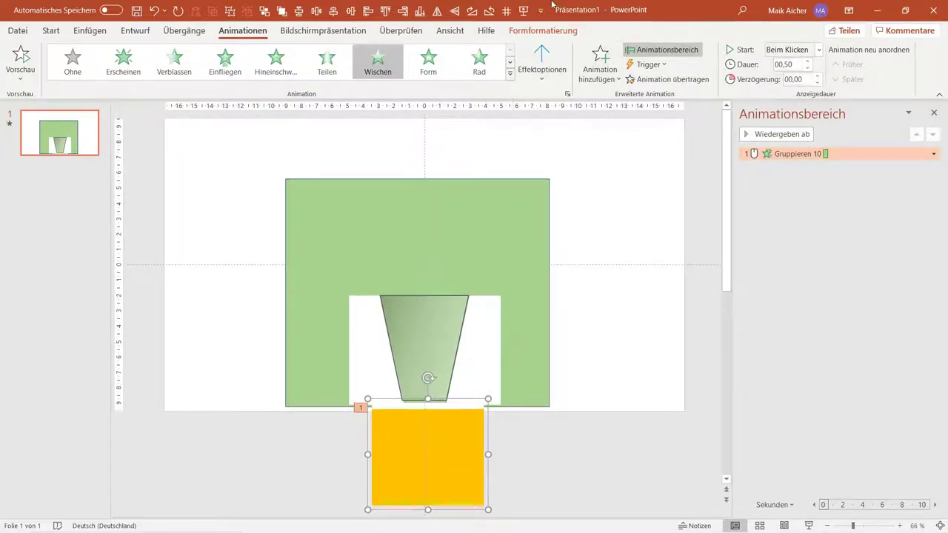
Add a Nach oben motion path to the fill group, ending with the fill inside the glass.
{"action": "left_click", "coordinate": [599, 82]}
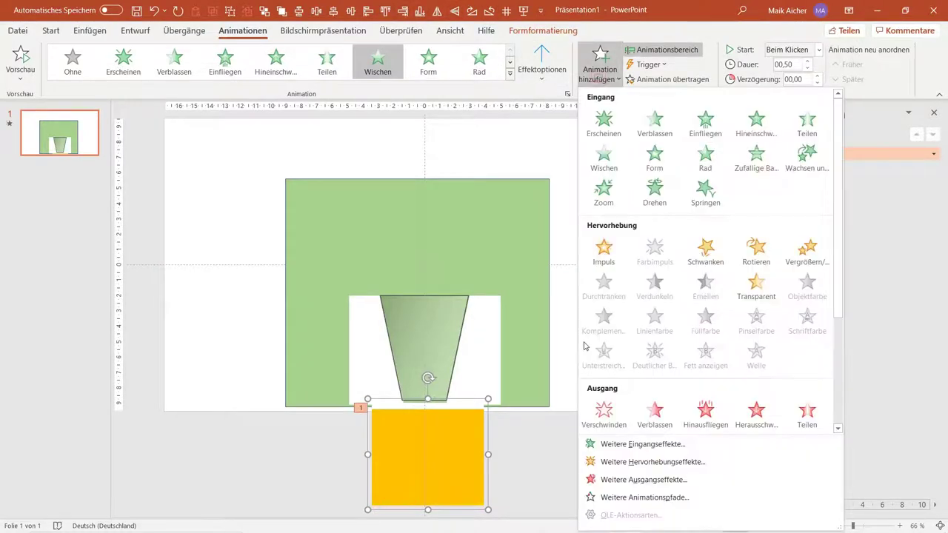
{"action": "scroll", "coordinate": [595, 353], "scroll_direction": "down", "scroll_amount": 3}
{"action": "left_click", "coordinate": [640, 495]}
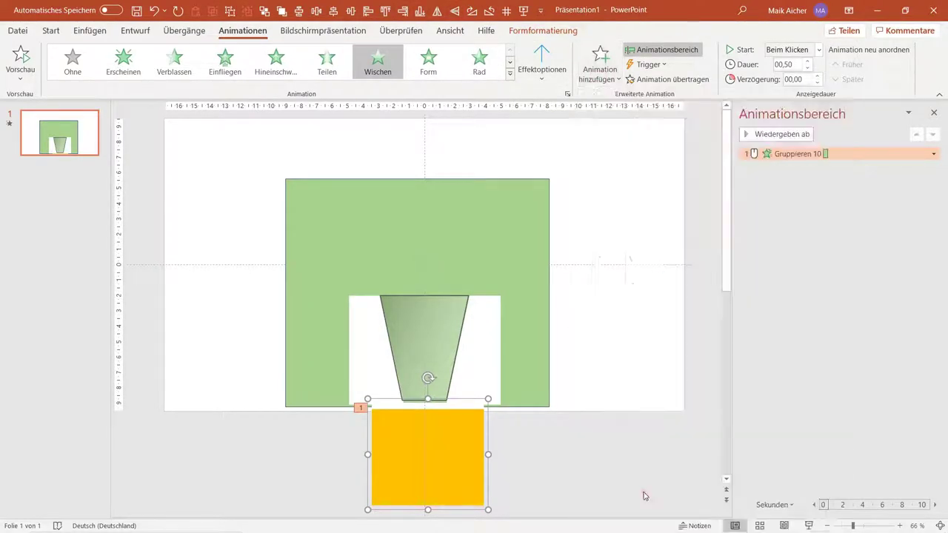
{"action": "scroll", "coordinate": [412, 345], "scroll_direction": "down", "scroll_amount": 1}
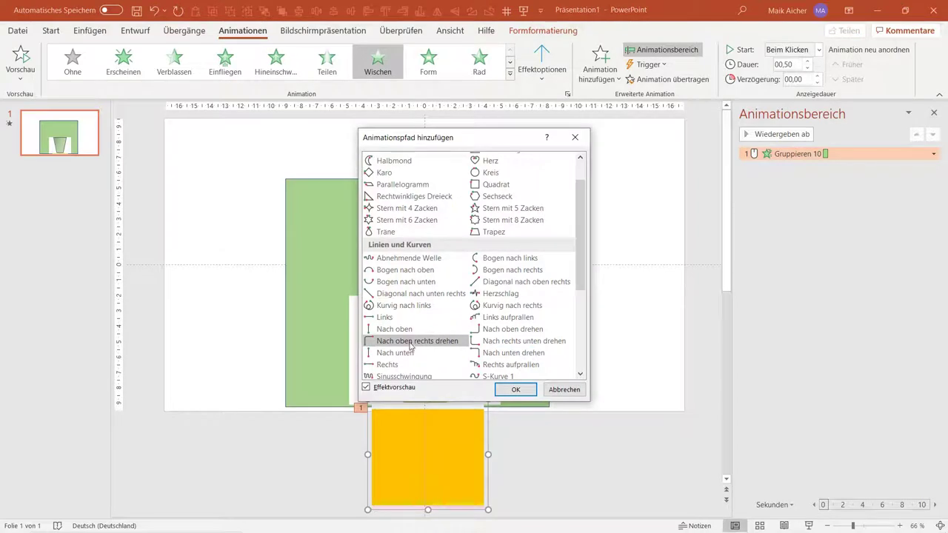
{"action": "left_click", "coordinate": [404, 329]}
{"action": "left_click", "coordinate": [515, 390]}
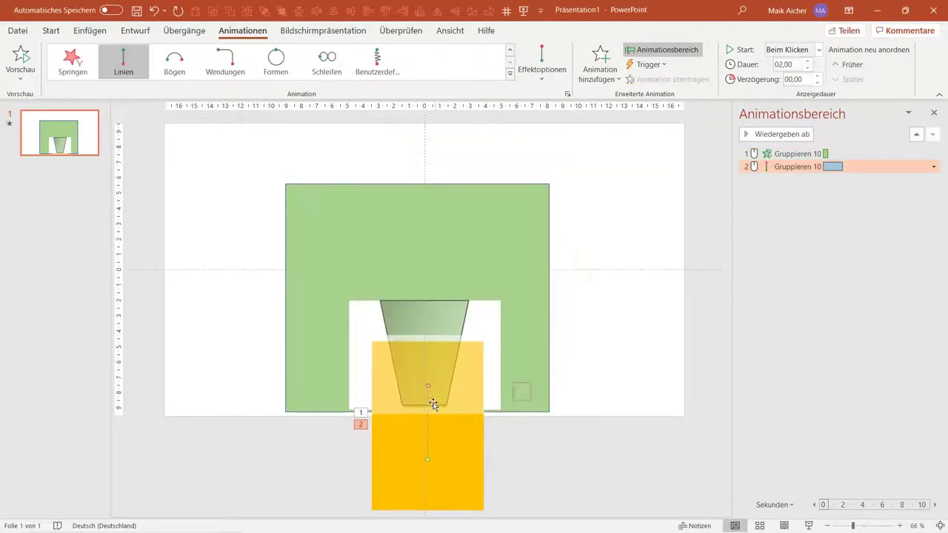
{"action": "left_click_drag", "start_coordinate": [430, 386], "coordinate": [434, 354]}
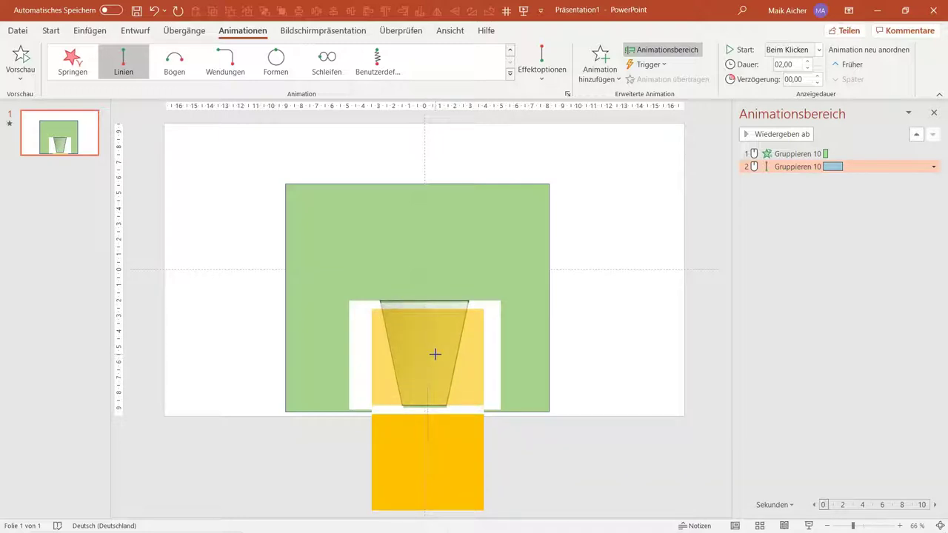
{"action": "key", "text": "Escape"}
Draw a thin rectangle bar just beneath the bottom of the glass.
{"action": "scroll", "coordinate": [467, 358], "scroll_direction": "up", "scroll_amount": 1}
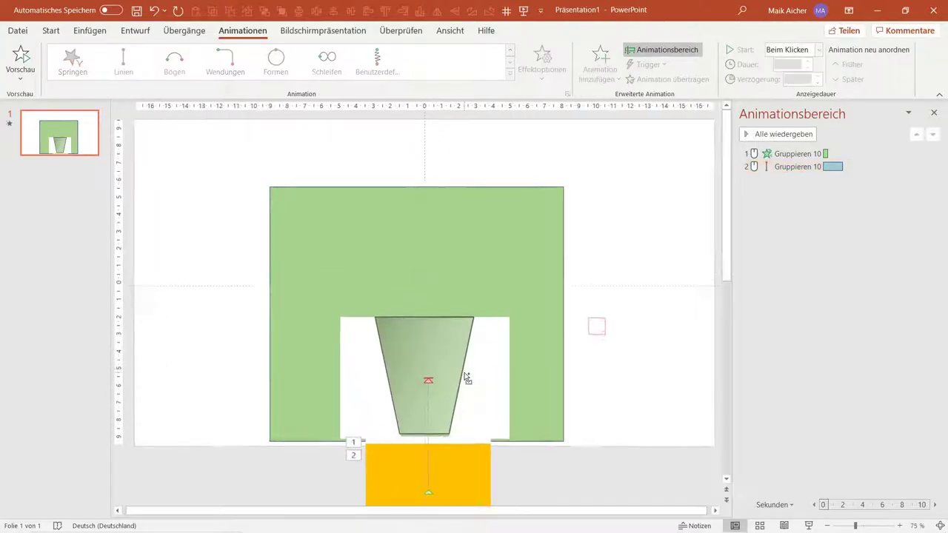
{"action": "scroll", "coordinate": [468, 382], "scroll_direction": "down", "scroll_amount": 1}
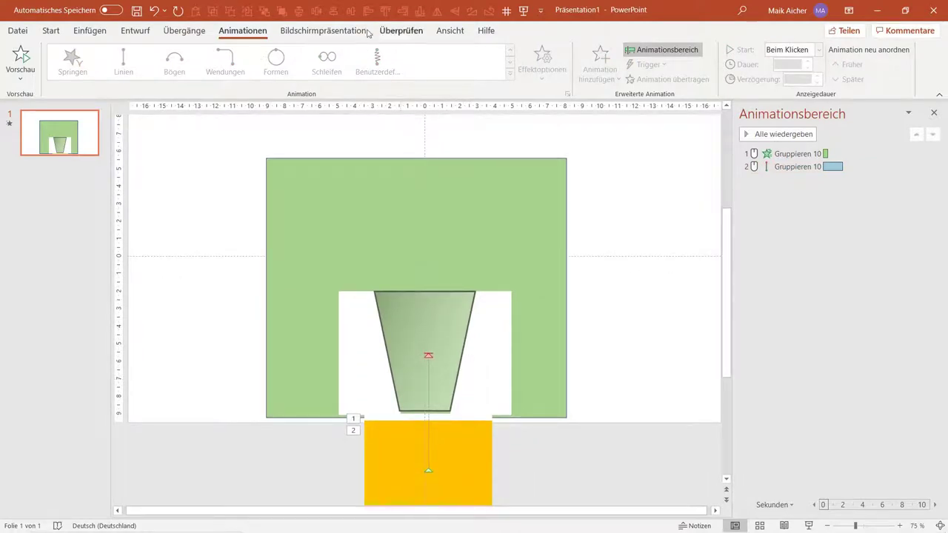
{"action": "left_click", "coordinate": [50, 30]}
{"action": "scroll", "coordinate": [457, 432], "scroll_direction": "up", "scroll_amount": 1}
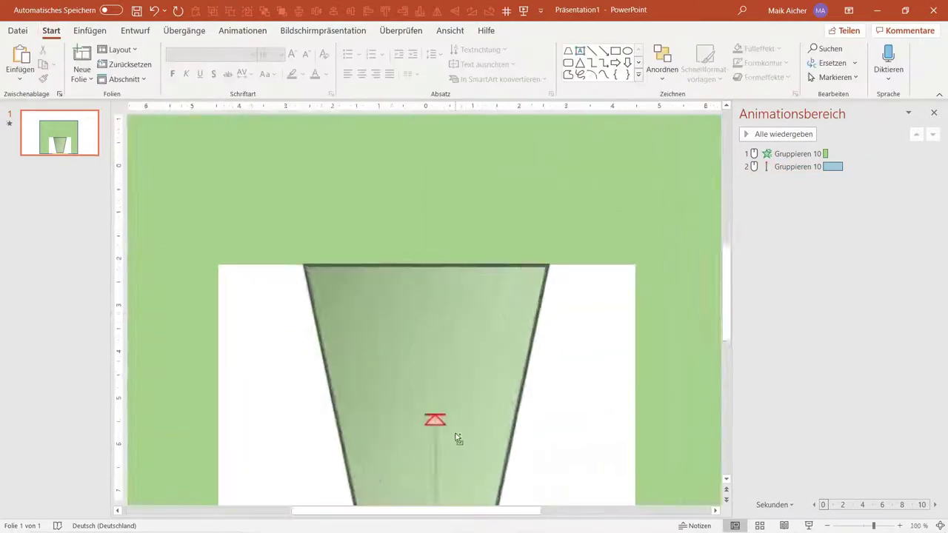
{"action": "scroll", "coordinate": [456, 433], "scroll_direction": "up", "scroll_amount": 5}
{"action": "scroll", "coordinate": [460, 431], "scroll_direction": "down", "scroll_amount": 2}
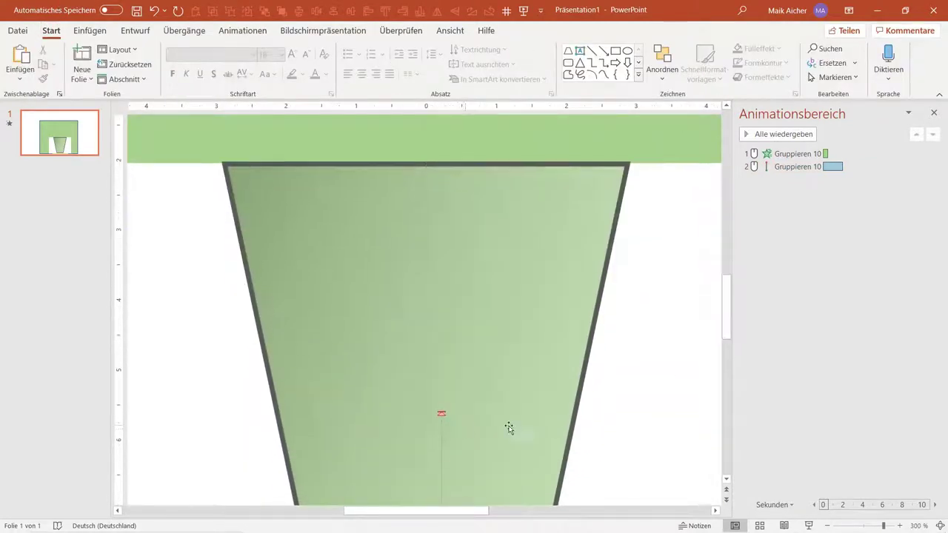
{"action": "left_click", "coordinate": [723, 390]}
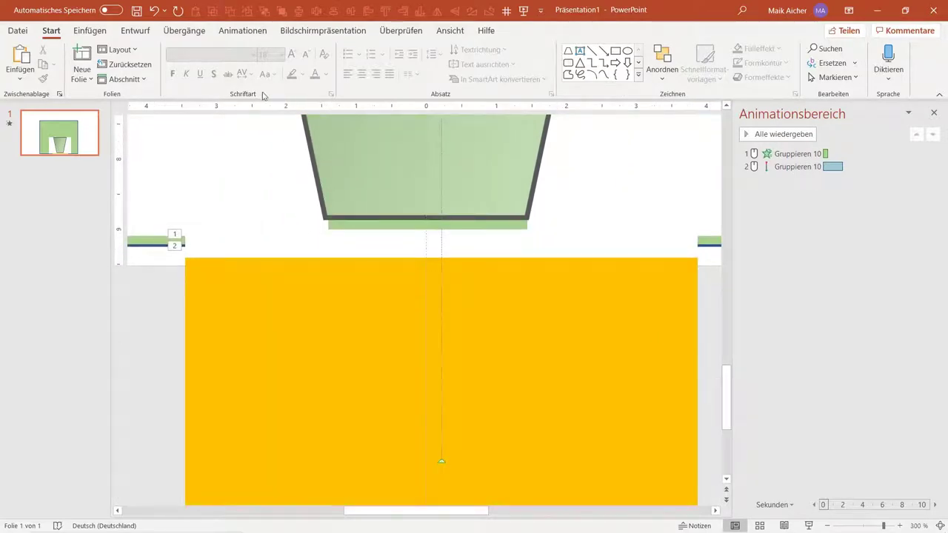
{"action": "left_click", "coordinate": [614, 51]}
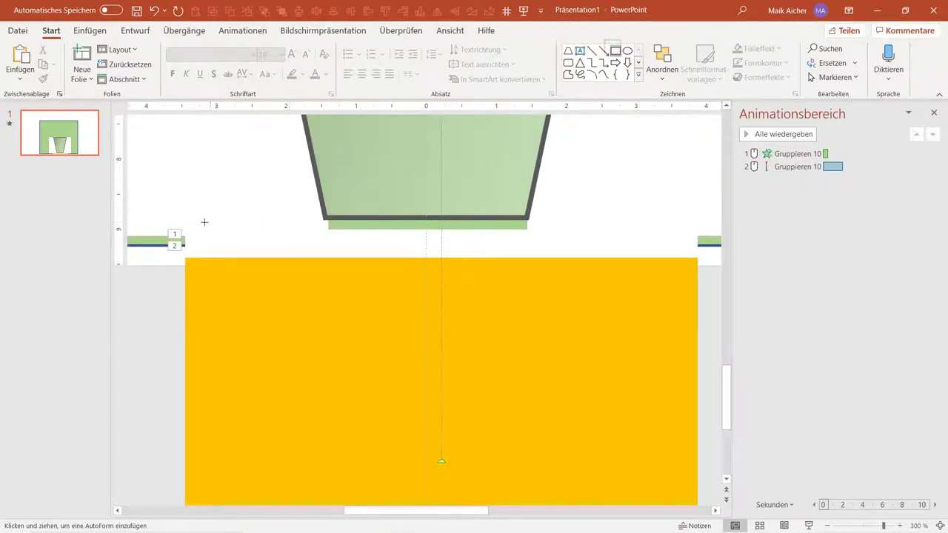
{"action": "left_click_drag", "start_coordinate": [191, 217], "coordinate": [697, 247]}
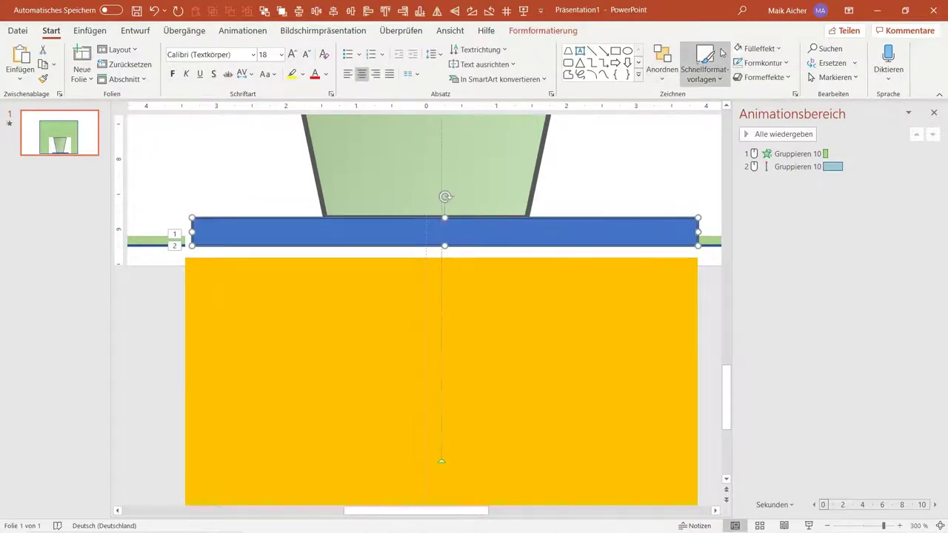
Give the new bar a white fill and a white outline.
{"action": "left_click", "coordinate": [738, 48]}
{"action": "left_click", "coordinate": [777, 48]}
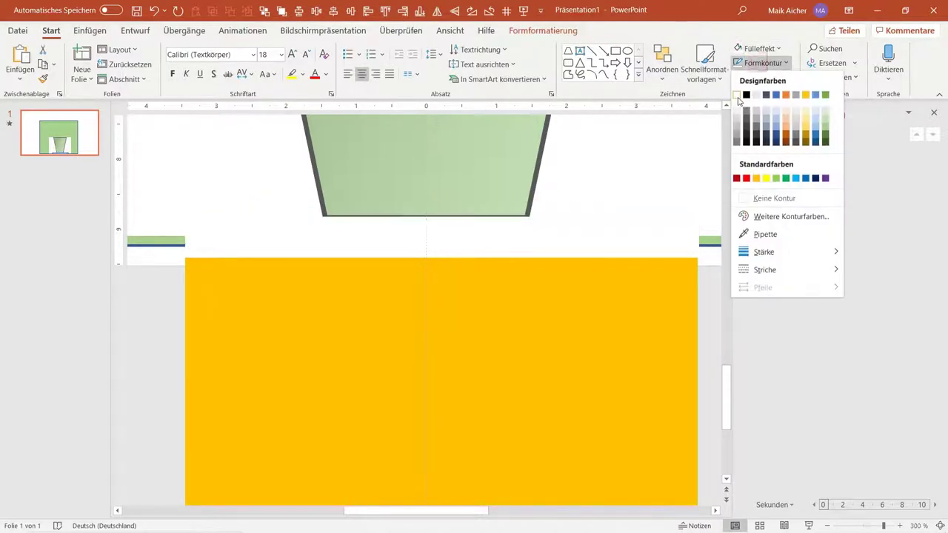
{"action": "left_click", "coordinate": [741, 95]}
{"action": "scroll", "coordinate": [311, 230], "scroll_direction": "down", "scroll_amount": 5}
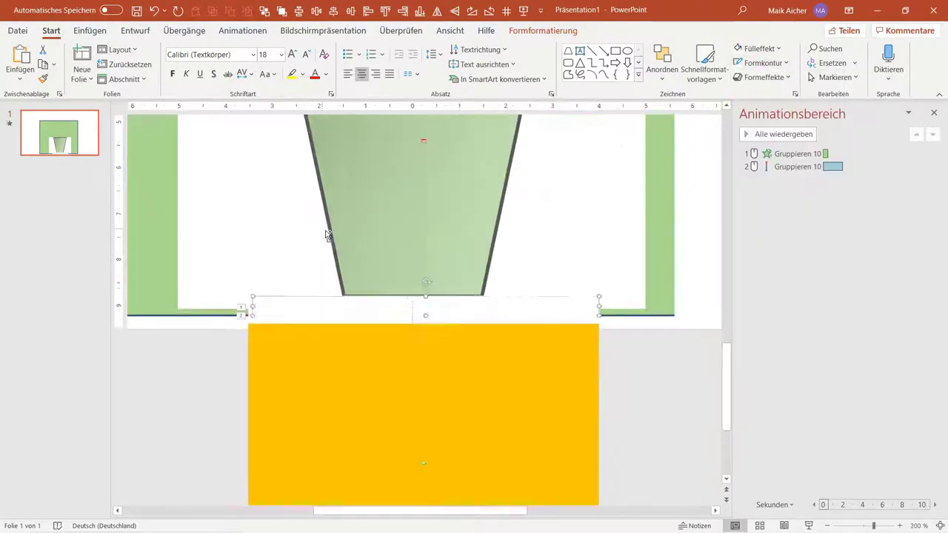
{"action": "scroll", "coordinate": [384, 178], "scroll_direction": "down", "scroll_amount": 5}
{"action": "left_click", "coordinate": [386, 186]}
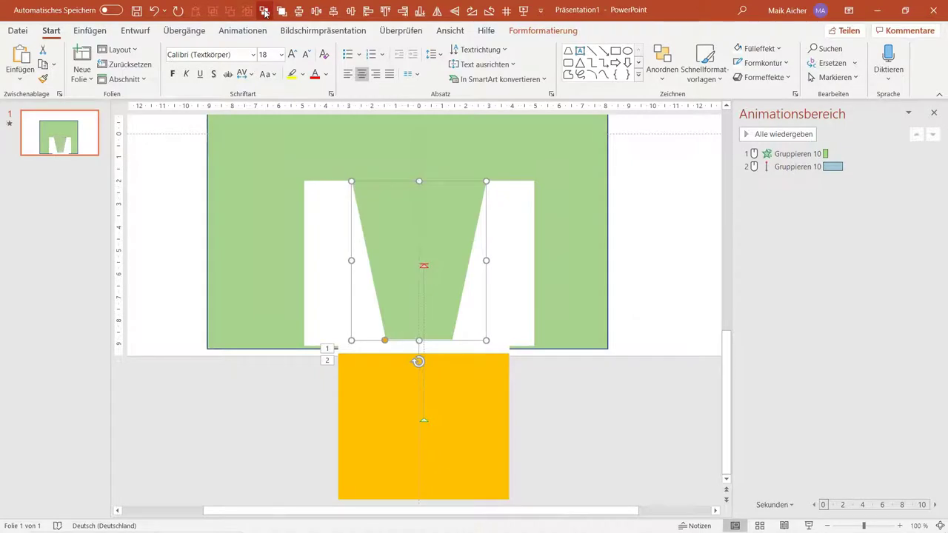
{"action": "left_click", "coordinate": [169, 198]}
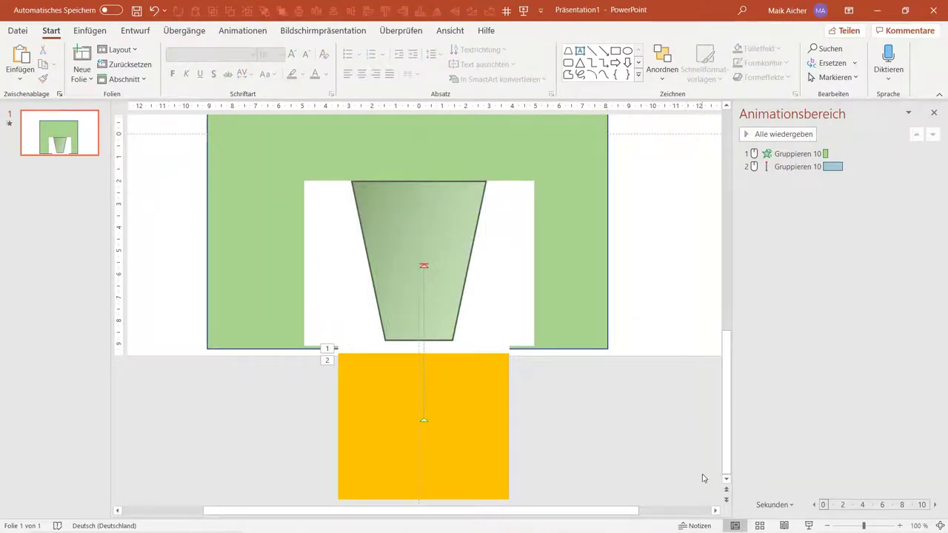
{"action": "left_click", "coordinate": [809, 526]}
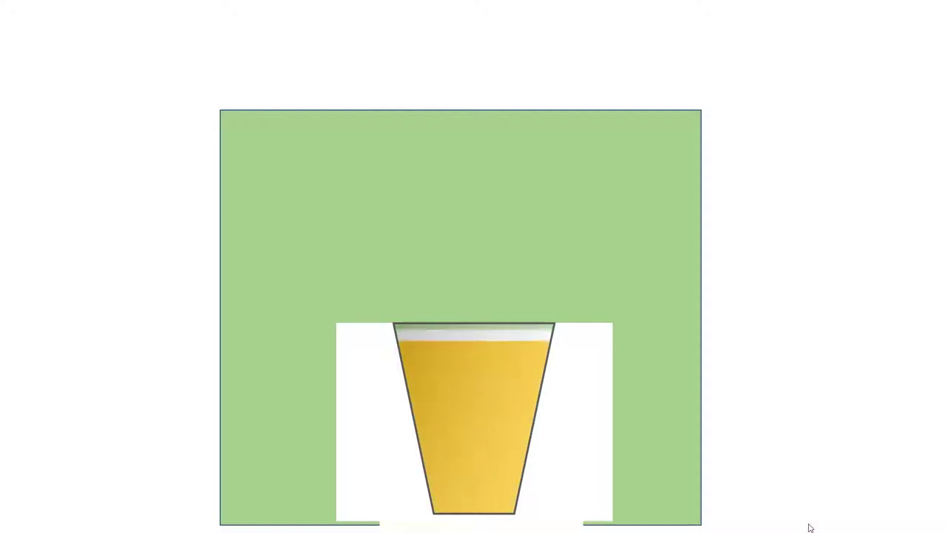
{"action": "key", "text": "Escape"}
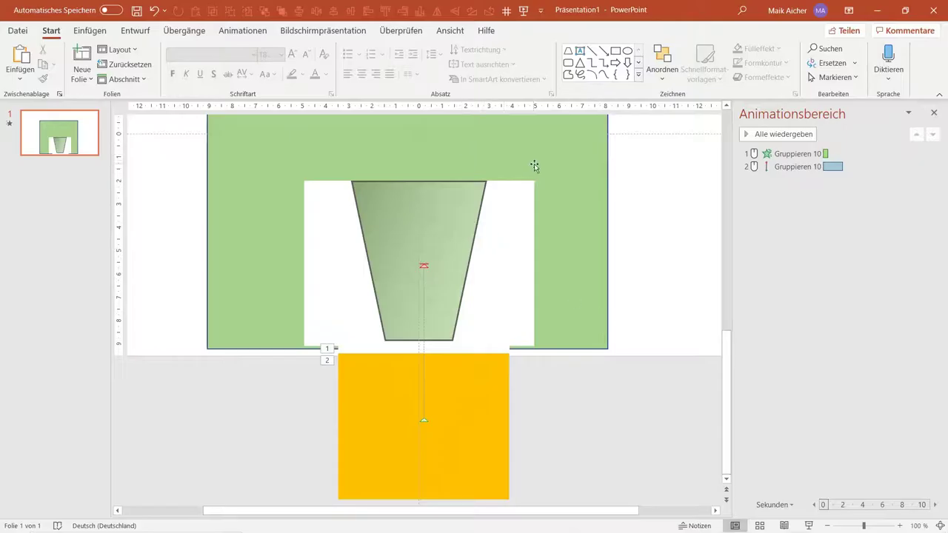
Delete the green frame and the group's Wipe entrance animation, then preview the slideshow.
{"action": "left_click", "coordinate": [534, 165]}
{"action": "key", "text": "Delete"}
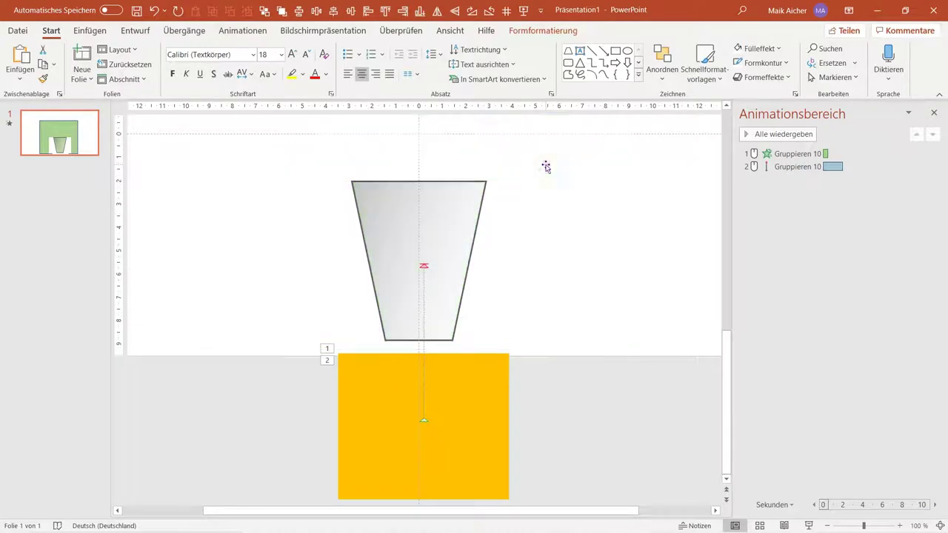
{"action": "left_click", "coordinate": [797, 152]}
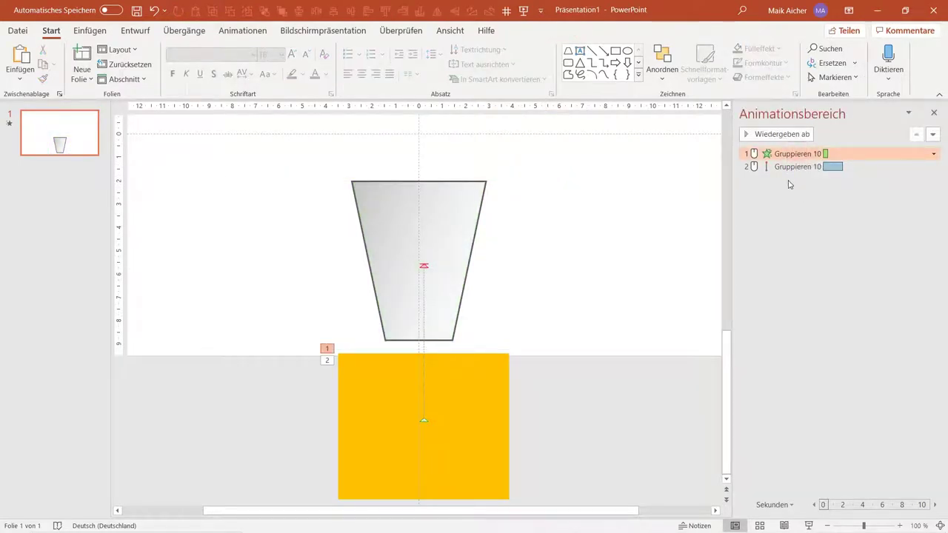
{"action": "key", "text": "Delete"}
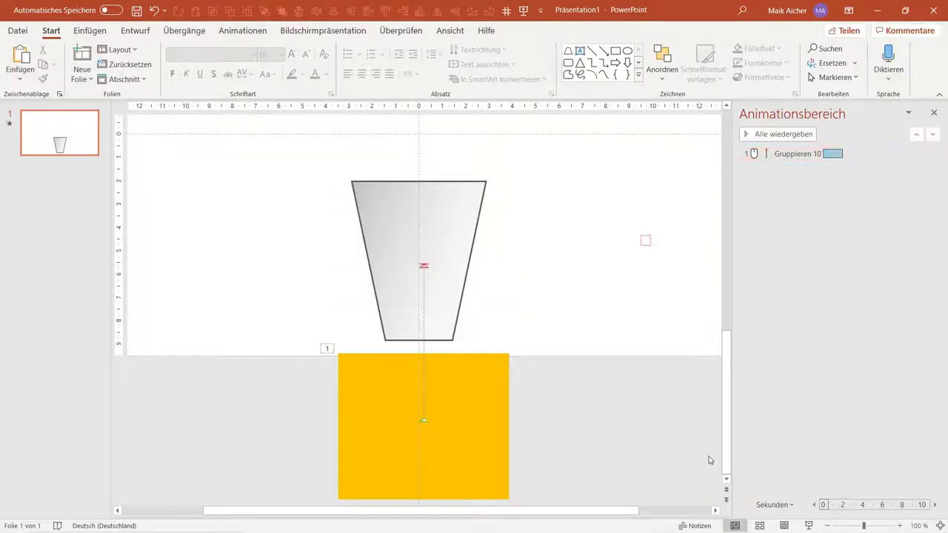
{"action": "left_click", "coordinate": [809, 527]}
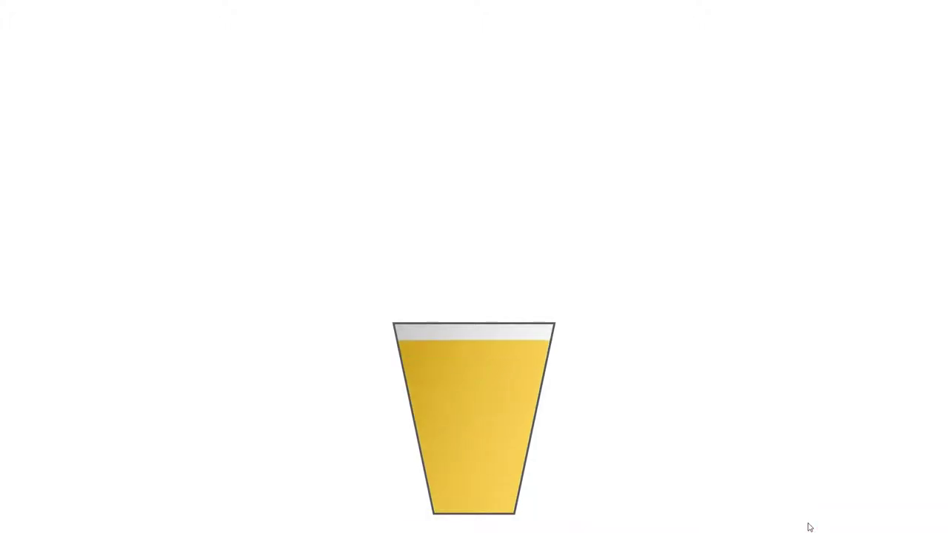
{"action": "key", "text": "Escape"}
Enlarge the thin bar under the glass, widening it further to the left.
{"action": "left_click", "coordinate": [469, 345]}
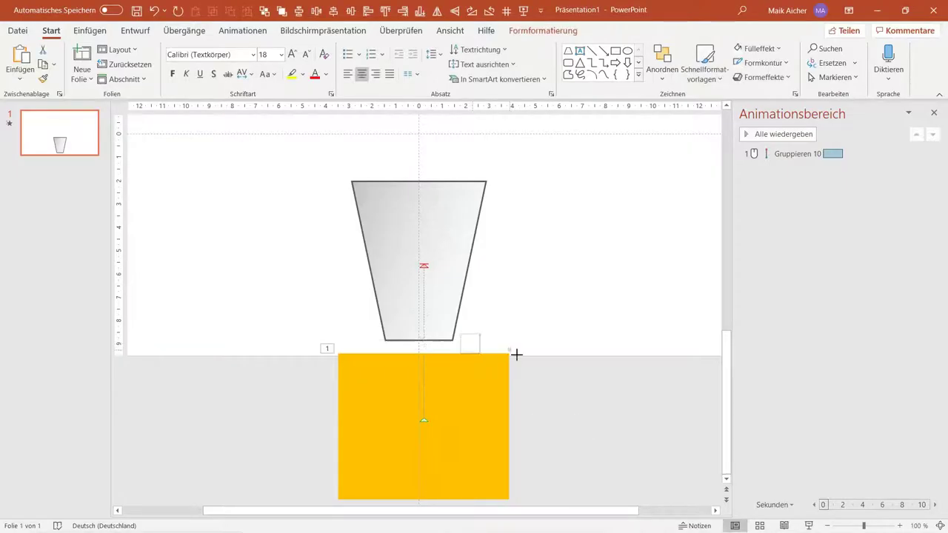
{"action": "left_click_drag", "start_coordinate": [509, 350], "coordinate": [568, 379]}
{"action": "left_click_drag", "start_coordinate": [341, 379], "coordinate": [296, 387]}
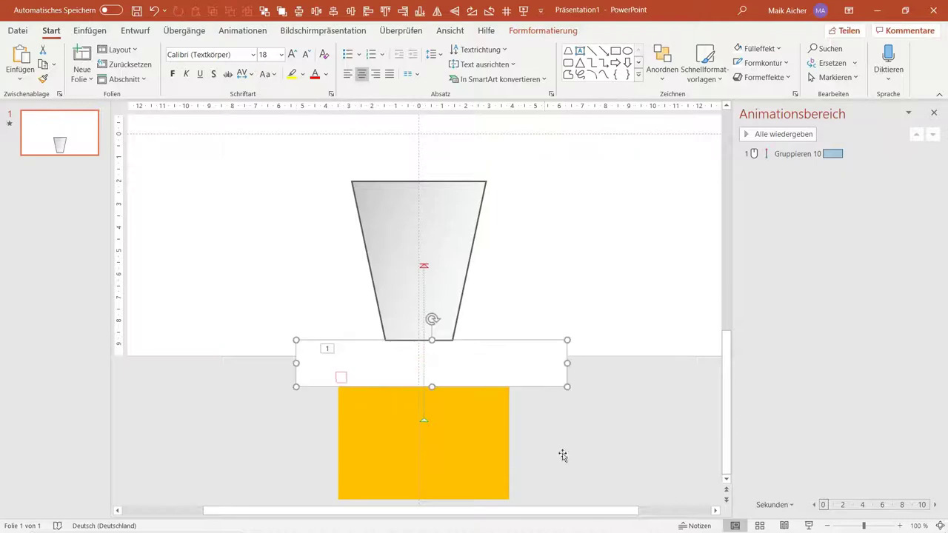
Play the glass-filling animation in Slide Show, then return to editing and deselect.
{"action": "left_click", "coordinate": [809, 526]}
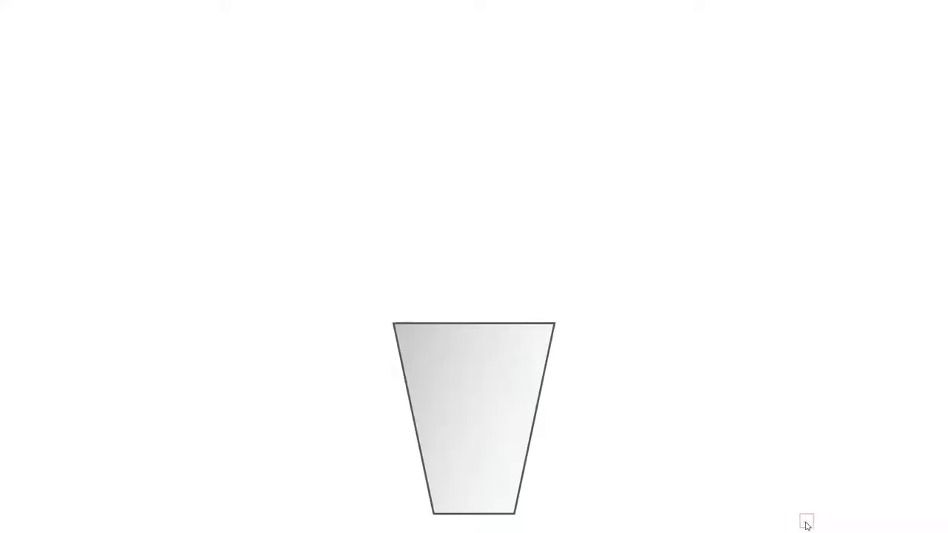
{"action": "left_click", "coordinate": [806, 525]}
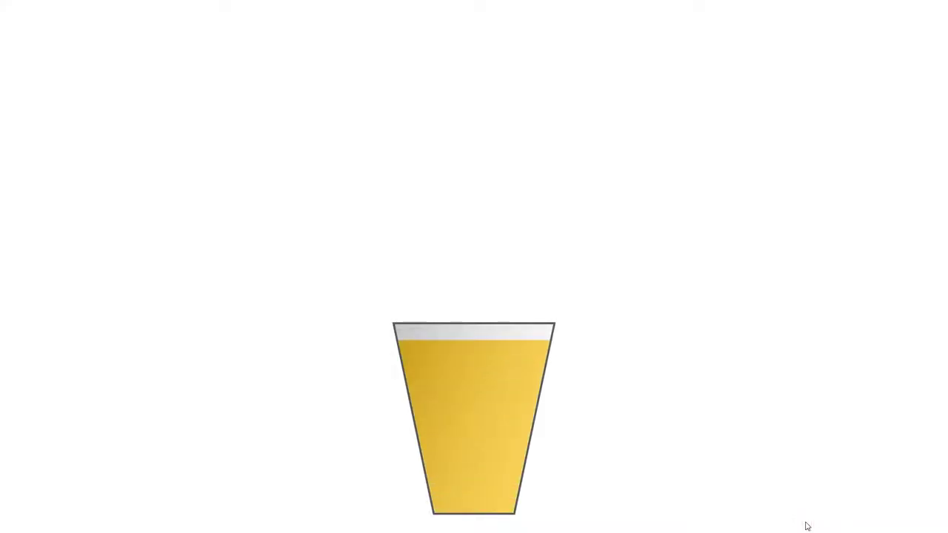
{"action": "key", "text": "Escape"}
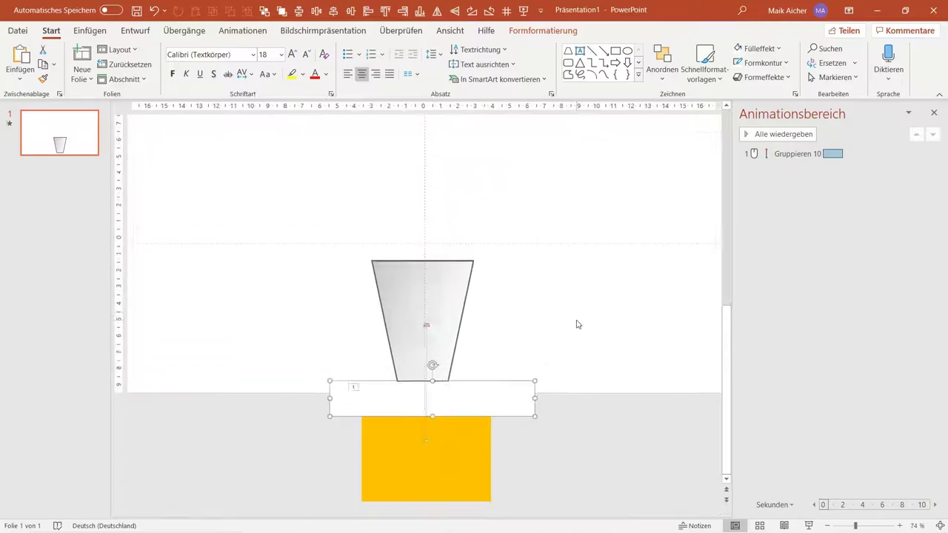
{"action": "scroll", "coordinate": [581, 320], "scroll_direction": "down", "scroll_amount": 3, "text": "ctrl"}
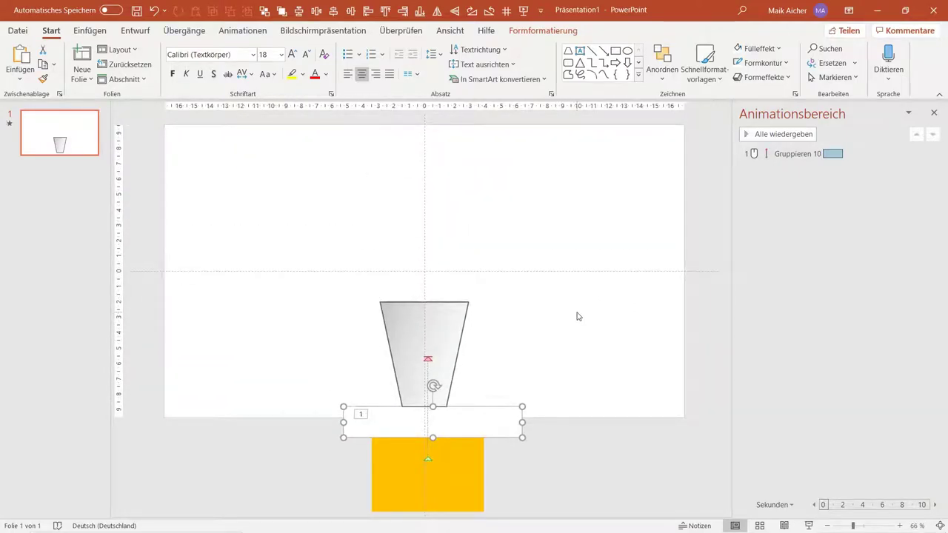
{"action": "left_click", "coordinate": [583, 441]}
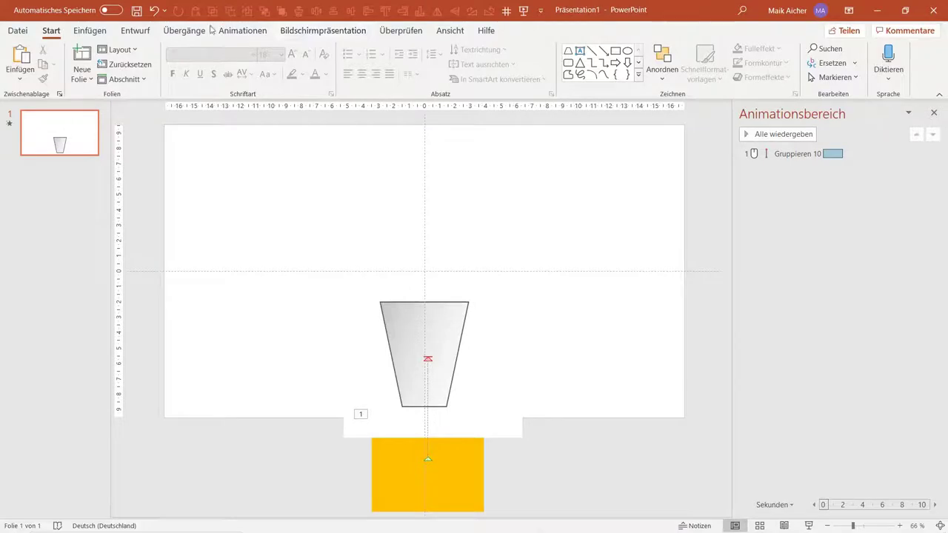
Open Folienmaster view and select the top master slide.
{"action": "left_click", "coordinate": [450, 30]}
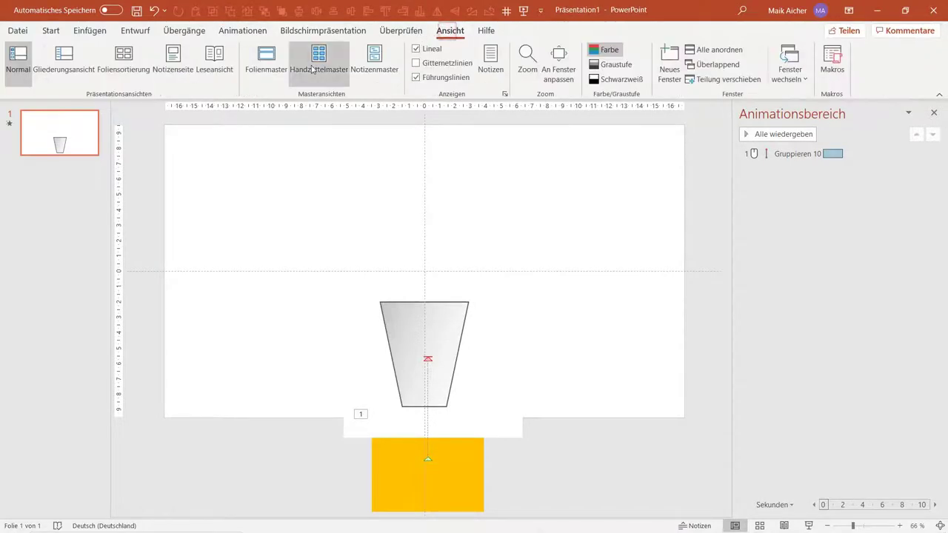
{"action": "left_click", "coordinate": [266, 61]}
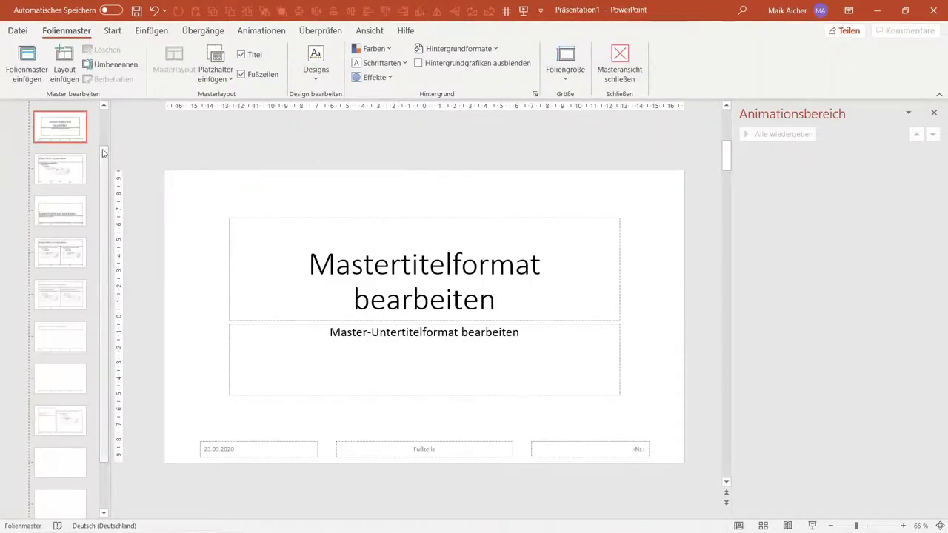
{"action": "left_click", "coordinate": [65, 127]}
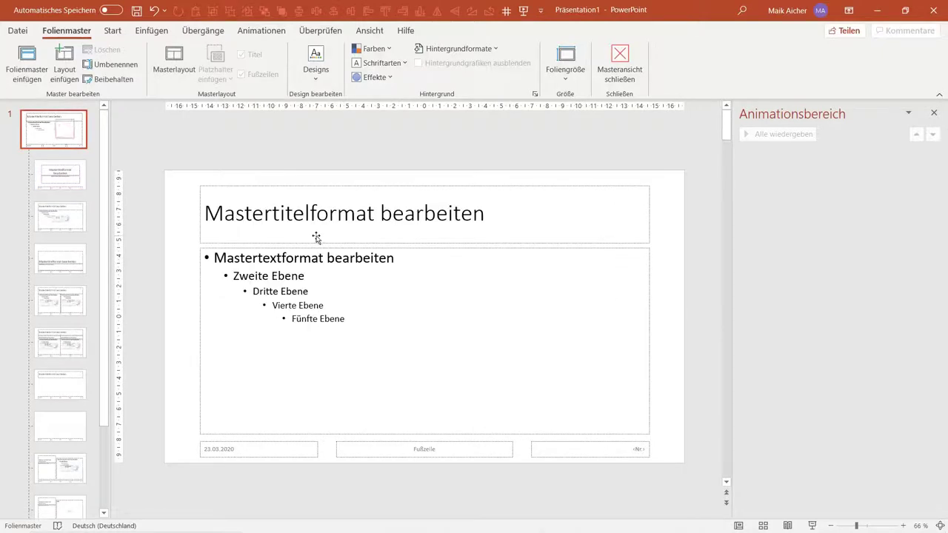
{"action": "left_click", "coordinate": [60, 300]}
{"action": "left_click", "coordinate": [53, 129]}
Draw a full-slide rectangle on the master, send it to back, and close Master view.
{"action": "left_click", "coordinate": [113, 31]}
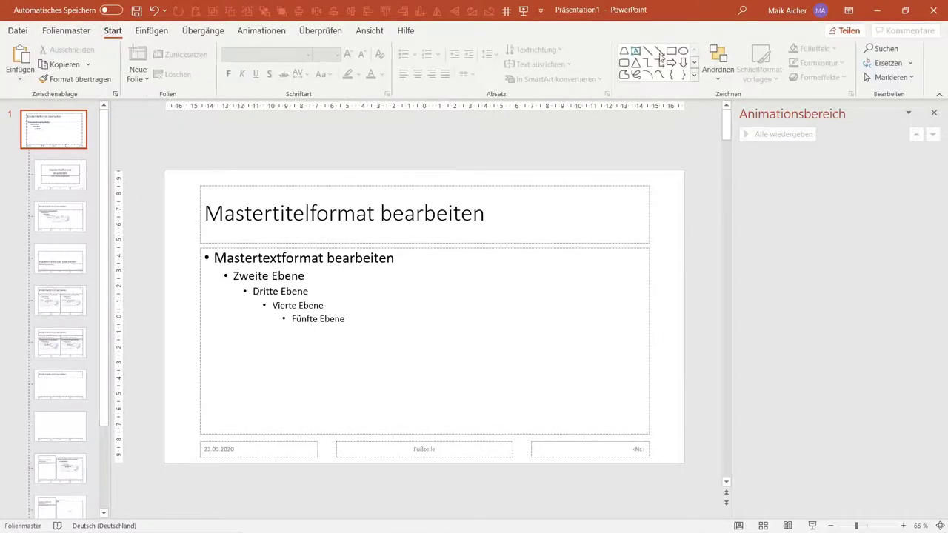
{"action": "left_click", "coordinate": [672, 50]}
{"action": "left_click_drag", "start_coordinate": [165, 171], "coordinate": [685, 464]}
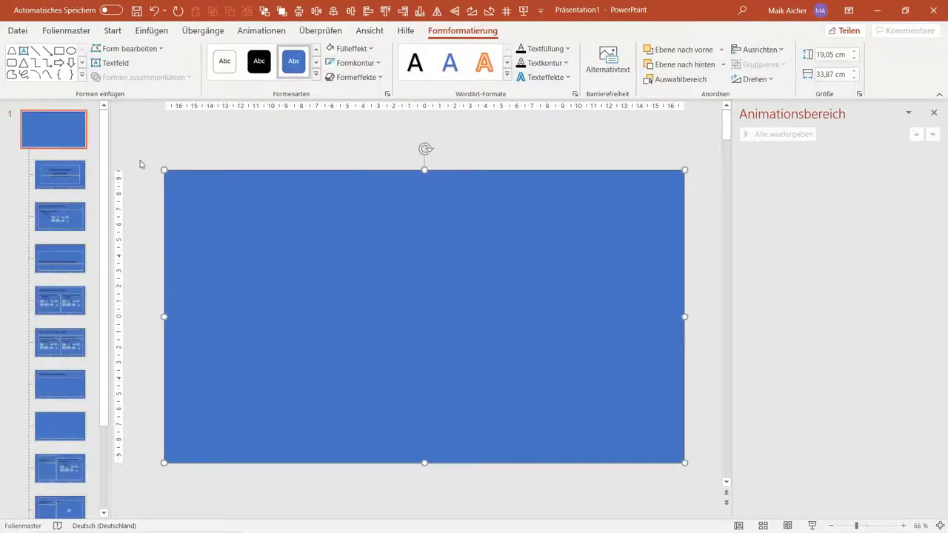
{"action": "left_click", "coordinate": [283, 15]}
{"action": "left_click", "coordinate": [262, 155]}
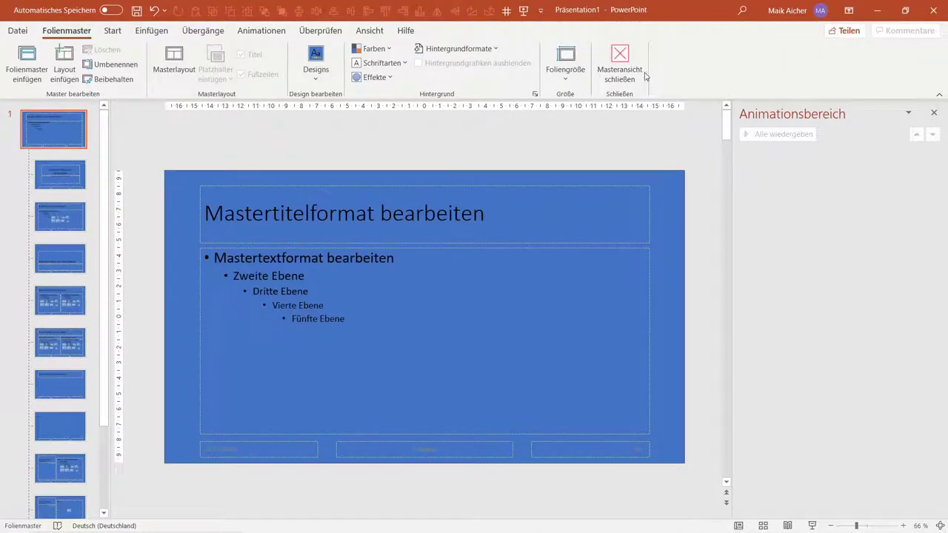
{"action": "left_click", "coordinate": [622, 66]}
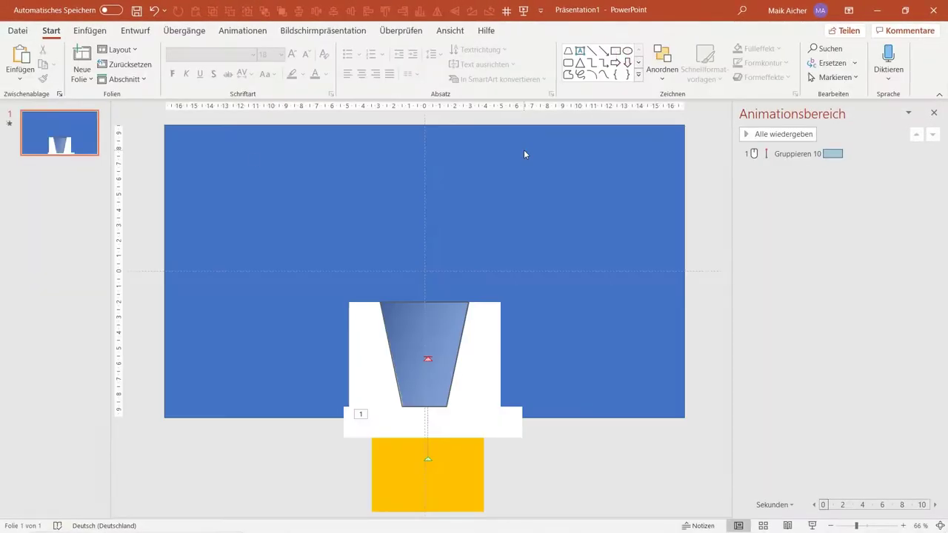
Fill the three white masking shapes with the background blue using the eyedropper.
{"action": "left_click", "coordinate": [361, 333]}
{"action": "left_click", "coordinate": [392, 422], "text": "shift"}
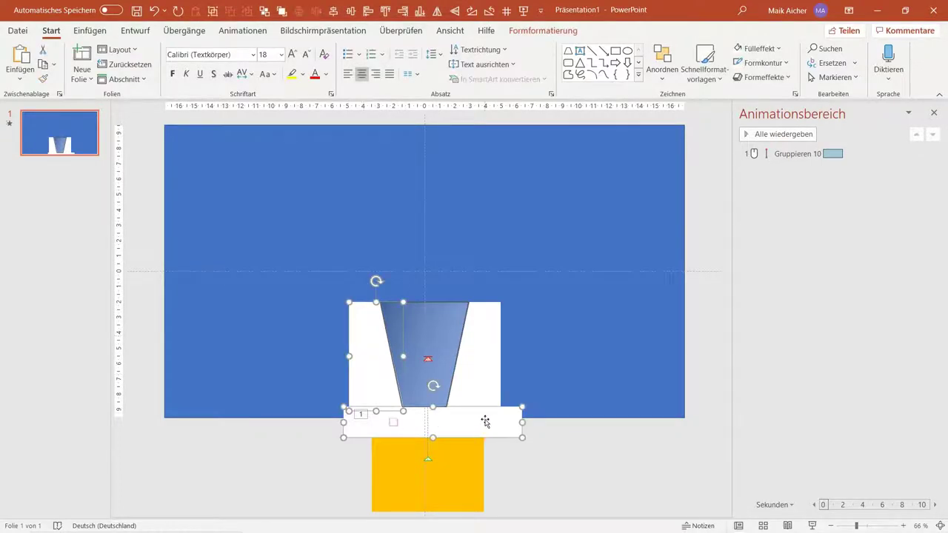
{"action": "left_click", "coordinate": [487, 383], "text": "shift"}
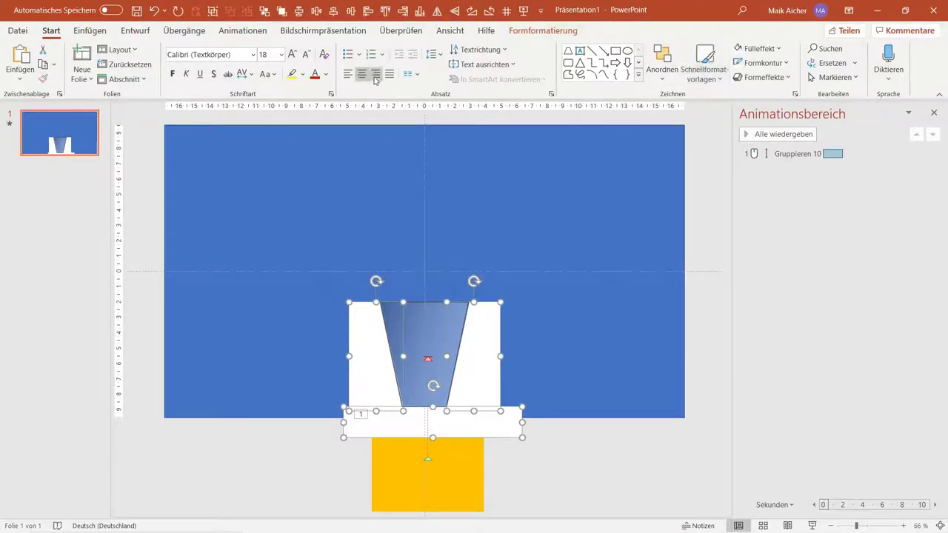
{"action": "left_click", "coordinate": [780, 49]}
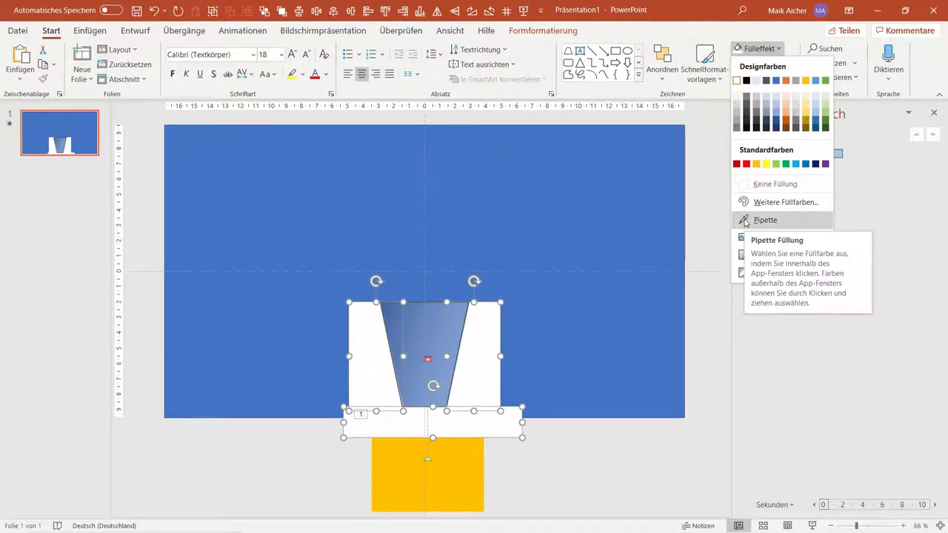
{"action": "left_click", "coordinate": [745, 221]}
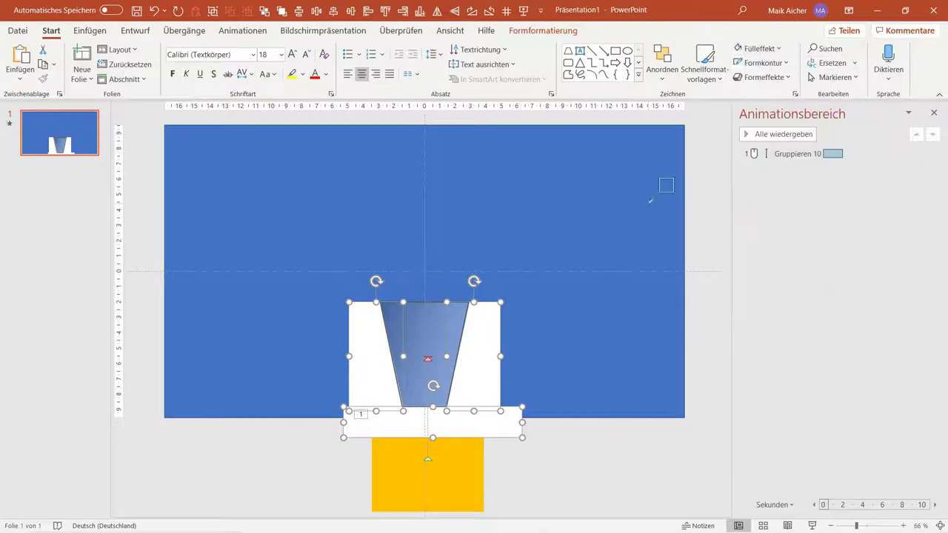
{"action": "left_click", "coordinate": [615, 187]}
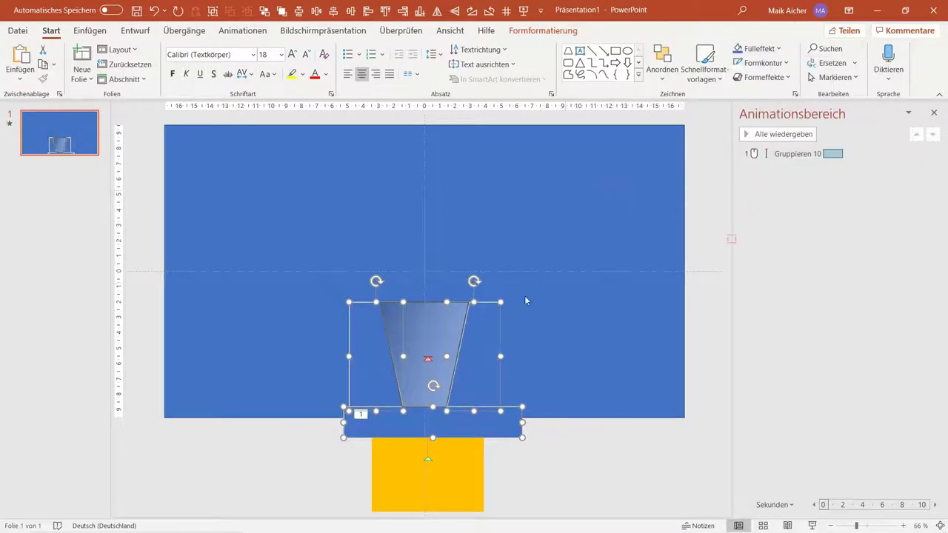
Give the masking shapes a matching blue outline via eyedropper, then start the slide show.
{"action": "left_click", "coordinate": [138, 298]}
{"action": "left_click", "coordinate": [389, 363]}
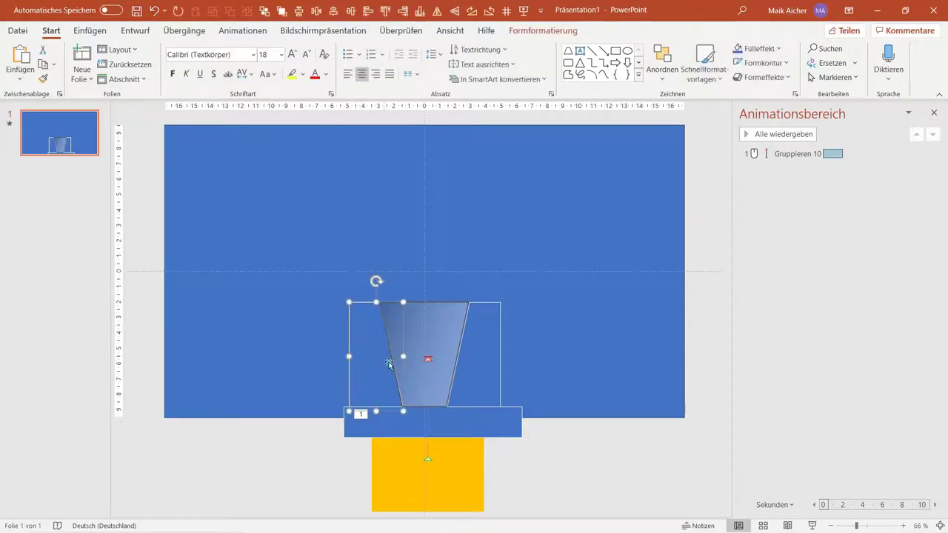
{"action": "left_click", "coordinate": [470, 421], "text": "shift"}
{"action": "left_click", "coordinate": [488, 372], "text": "shift"}
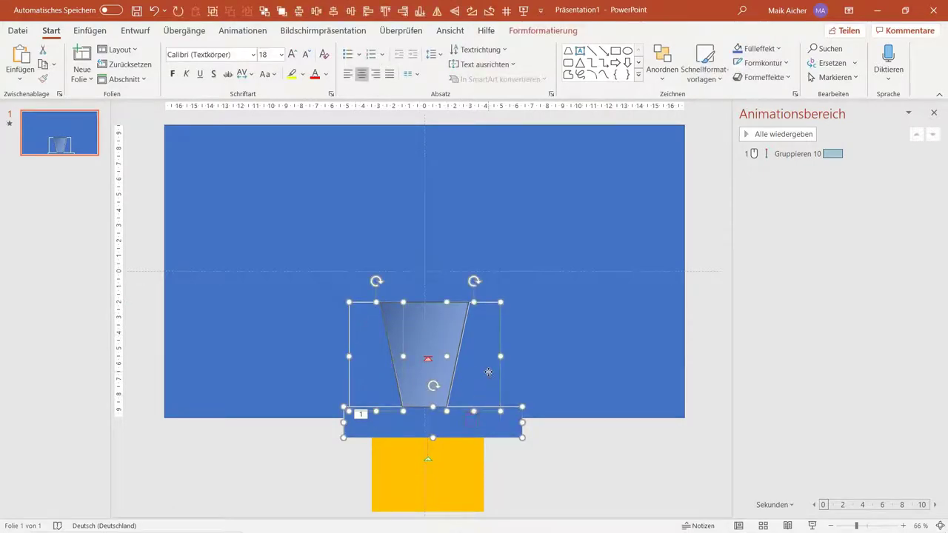
{"action": "left_click", "coordinate": [786, 64]}
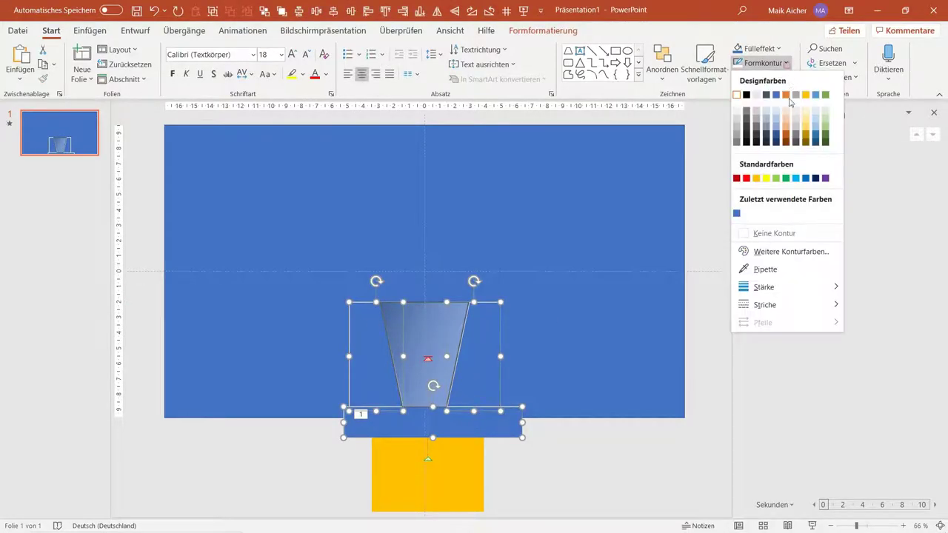
{"action": "left_click", "coordinate": [763, 269]}
{"action": "left_click", "coordinate": [586, 159]}
{"action": "left_click", "coordinate": [131, 140]}
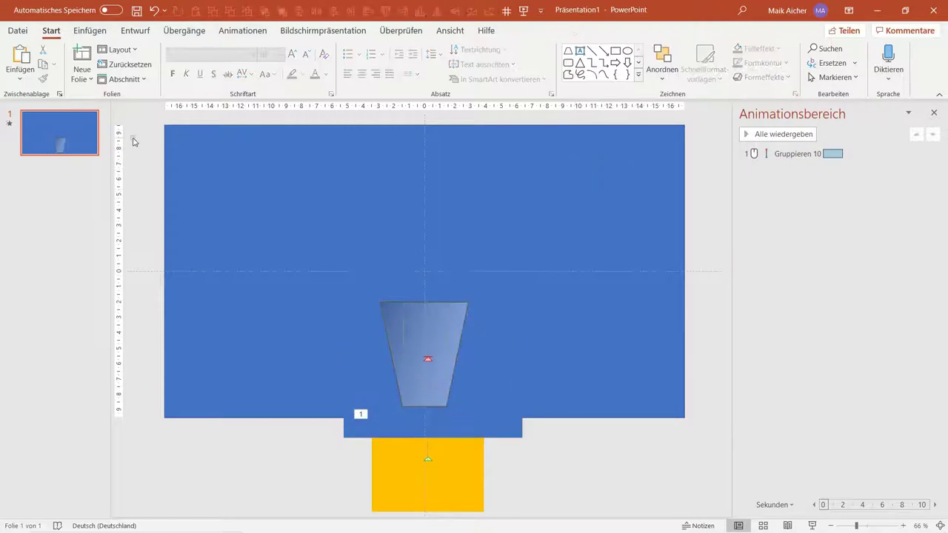
{"action": "left_click", "coordinate": [812, 525]}
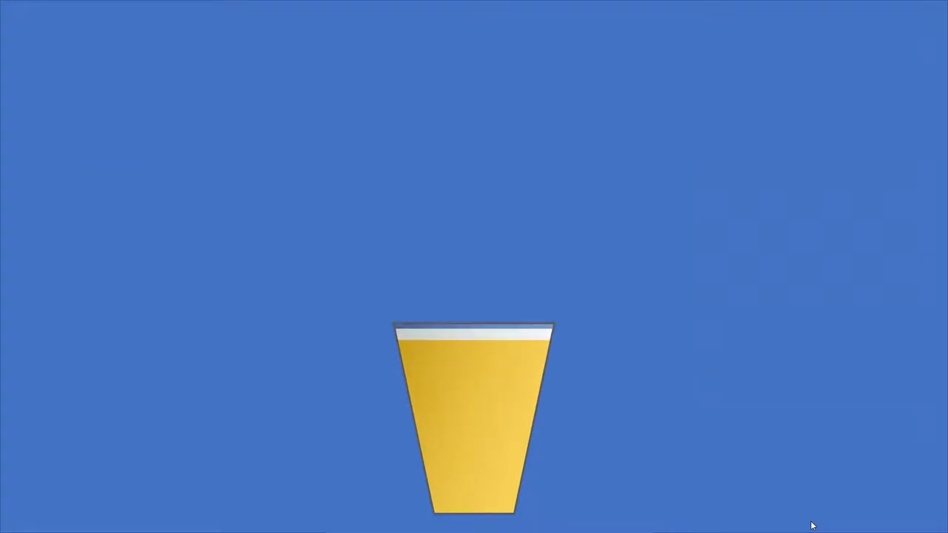
End the slide show and return to editing, selecting the glass and then deselecting it.
{"action": "key", "text": "Escape"}
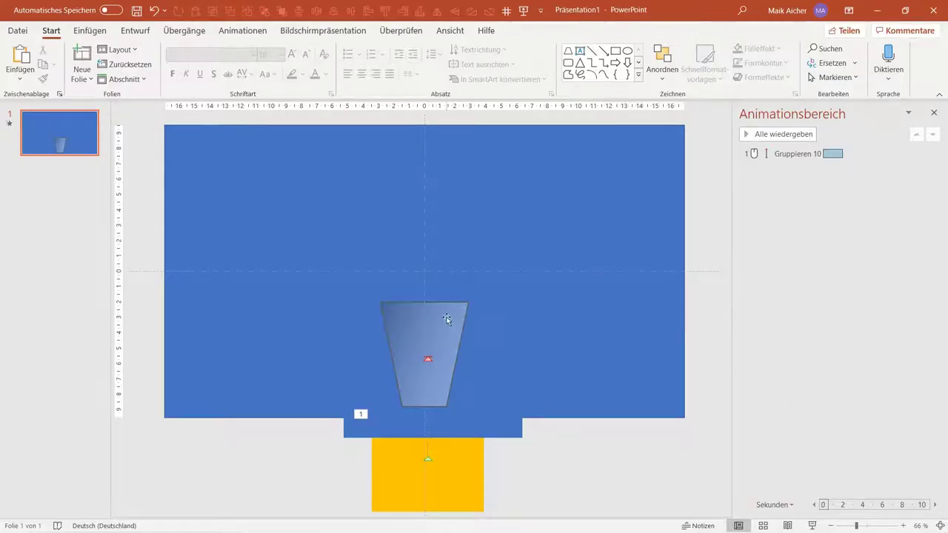
{"action": "left_click", "coordinate": [447, 318]}
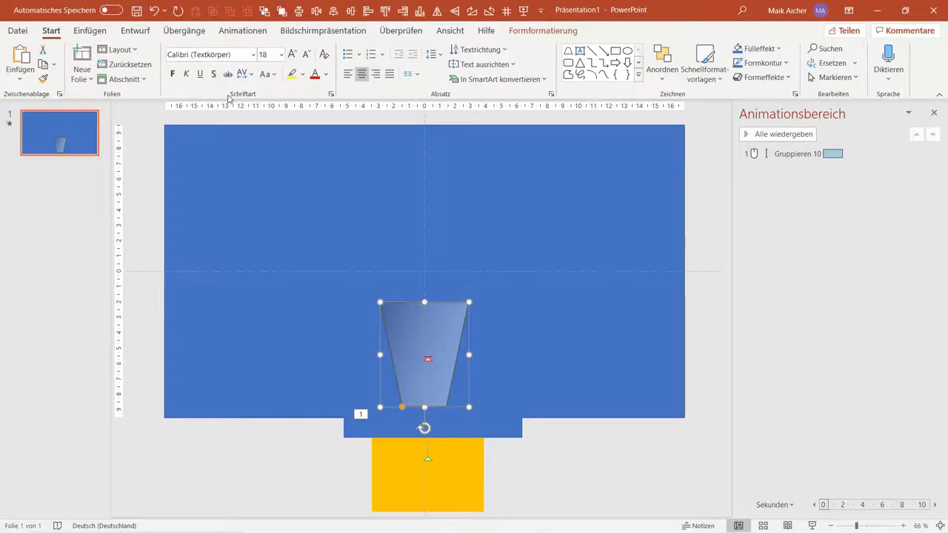
{"action": "left_click_drag", "start_coordinate": [149, 125], "coordinate": [150, 126]}
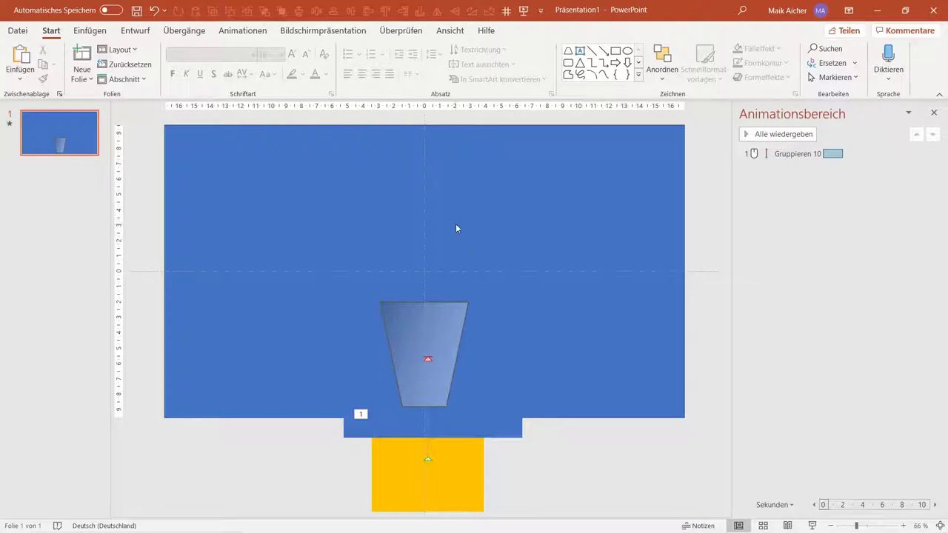
In Slide Master view, replace the blue full-slide rectangle with the pasted green gradient image, sent to back.
{"action": "left_click", "coordinate": [452, 33]}
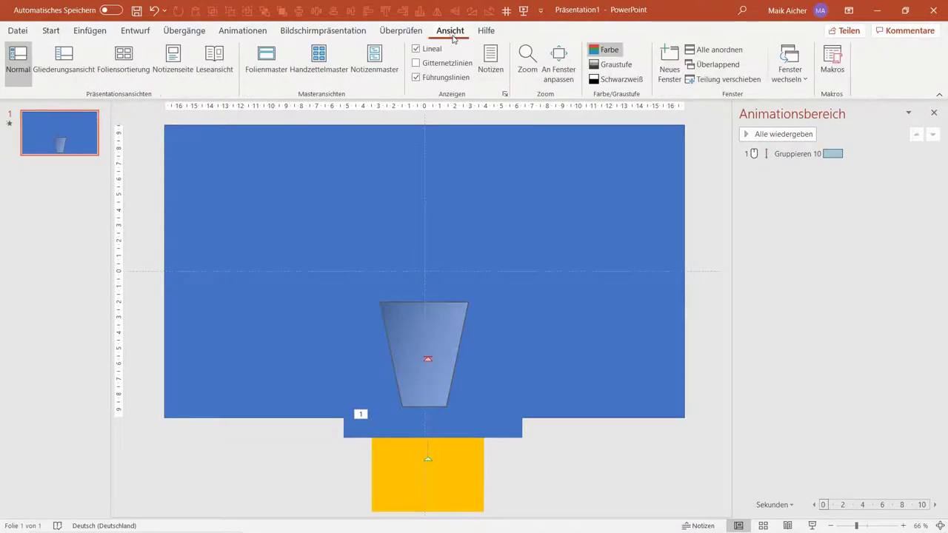
{"action": "left_click", "coordinate": [265, 65]}
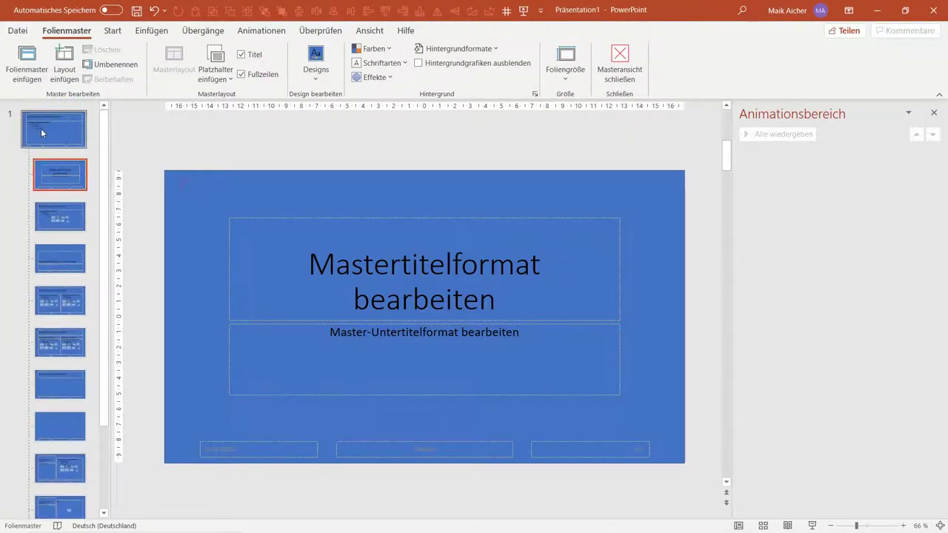
{"action": "left_click", "coordinate": [42, 128]}
{"action": "left_click", "coordinate": [201, 187]}
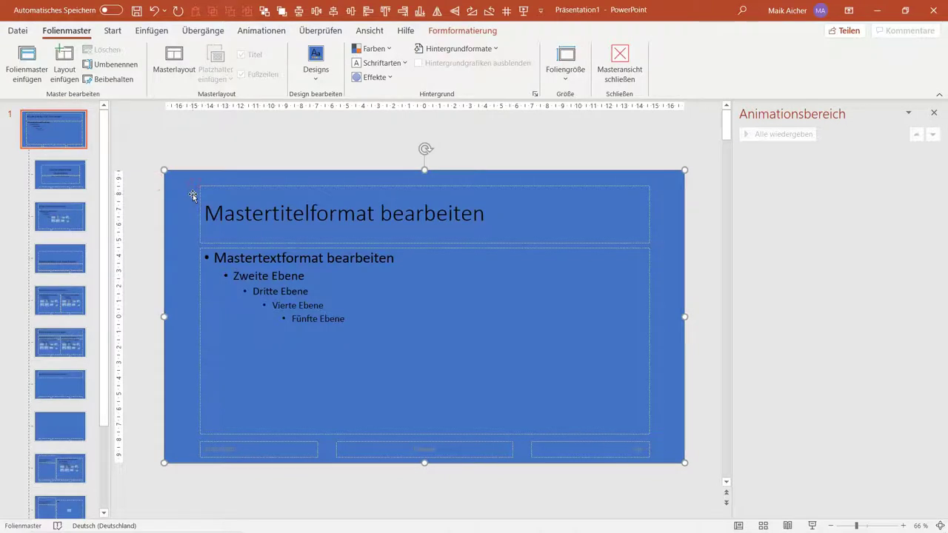
{"action": "key", "text": "Delete"}
{"action": "key", "text": "ctrl+v"}
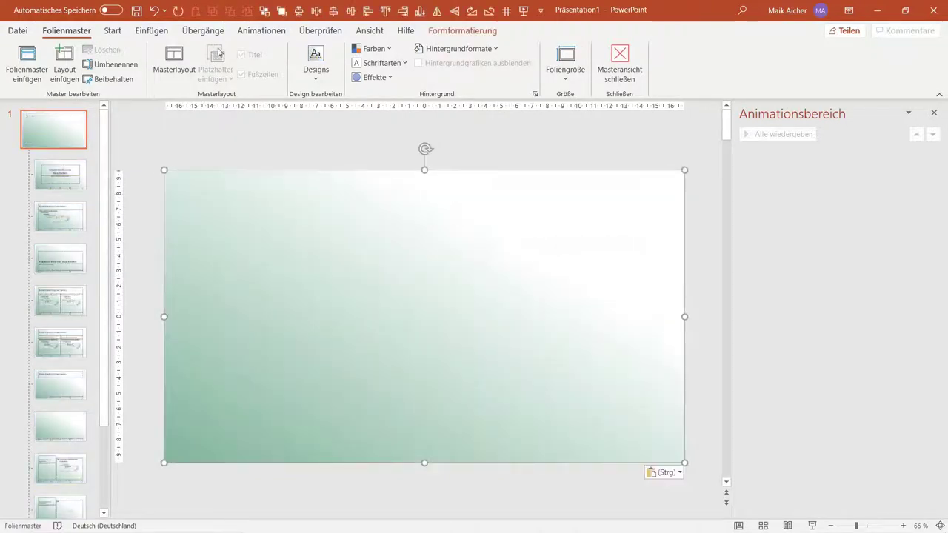
{"action": "left_click", "coordinate": [263, 11]}
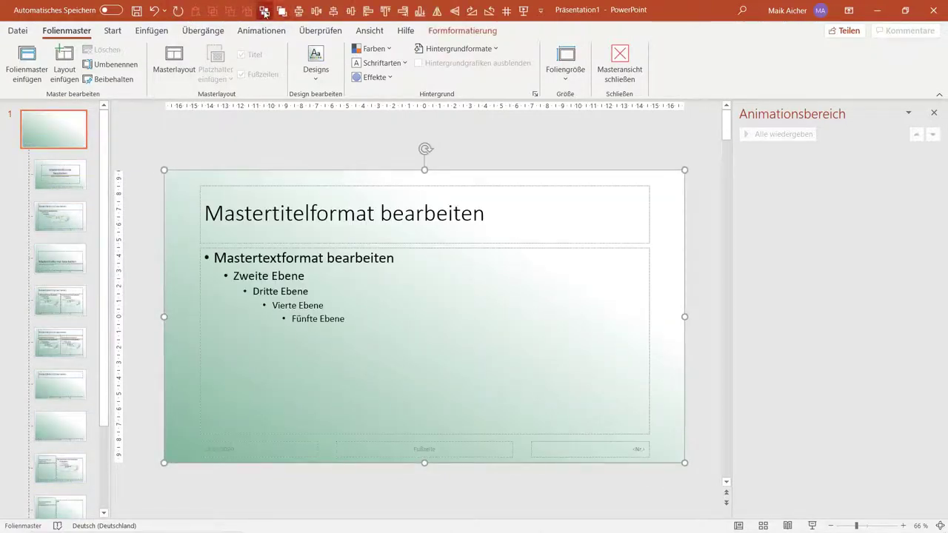
{"action": "left_click", "coordinate": [349, 142]}
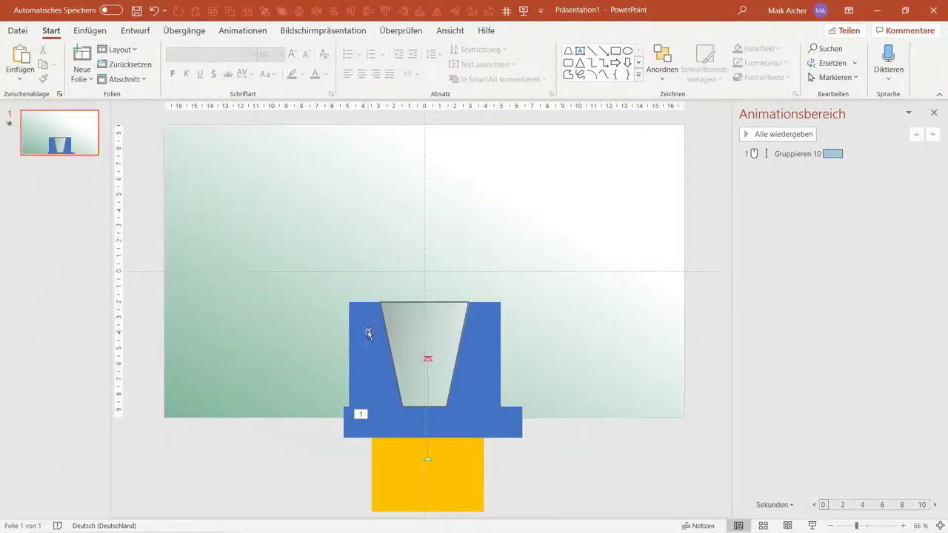
Paste a slide-sized gradient rectangle onto the slide, then undo the paste.
{"action": "scroll", "coordinate": [369, 371], "scroll_direction": "up", "scroll_amount": 4, "text": "ctrl"}
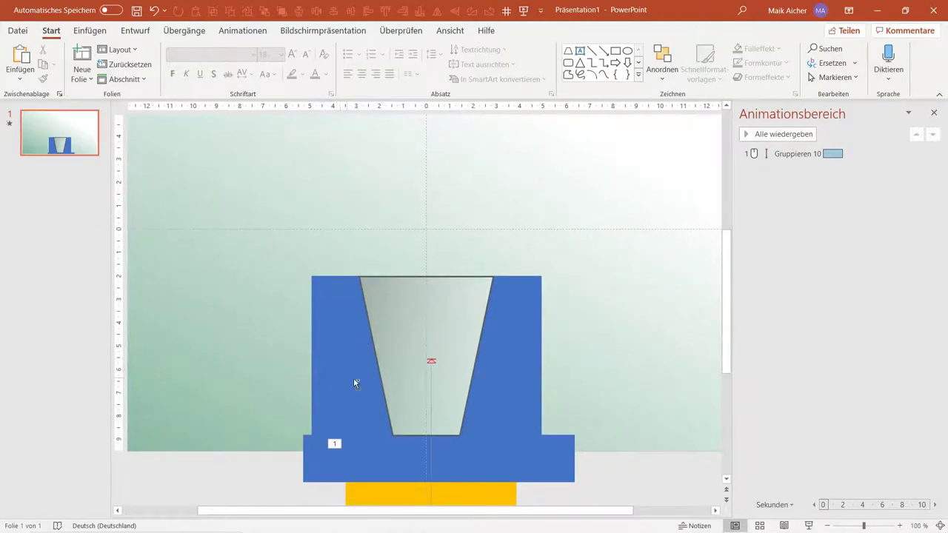
{"action": "scroll", "coordinate": [354, 383], "scroll_direction": "down", "scroll_amount": 3, "text": "ctrl"}
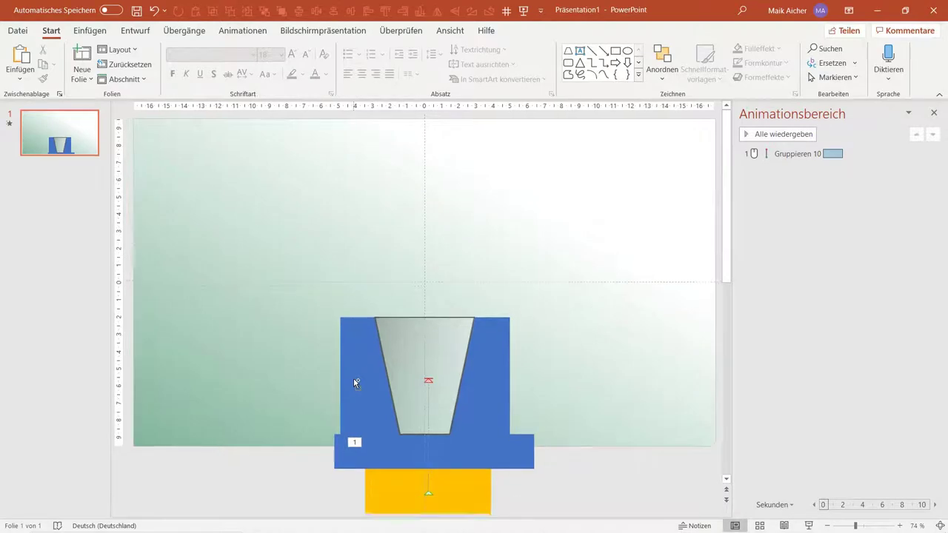
{"action": "scroll", "coordinate": [356, 383], "scroll_direction": "down", "scroll_amount": 1, "text": "ctrl"}
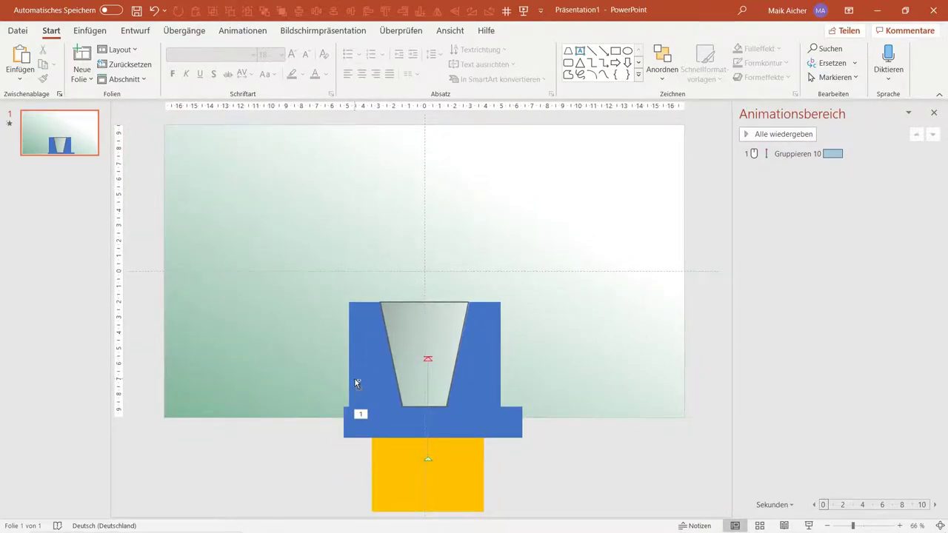
{"action": "key", "text": "ctrl+v"}
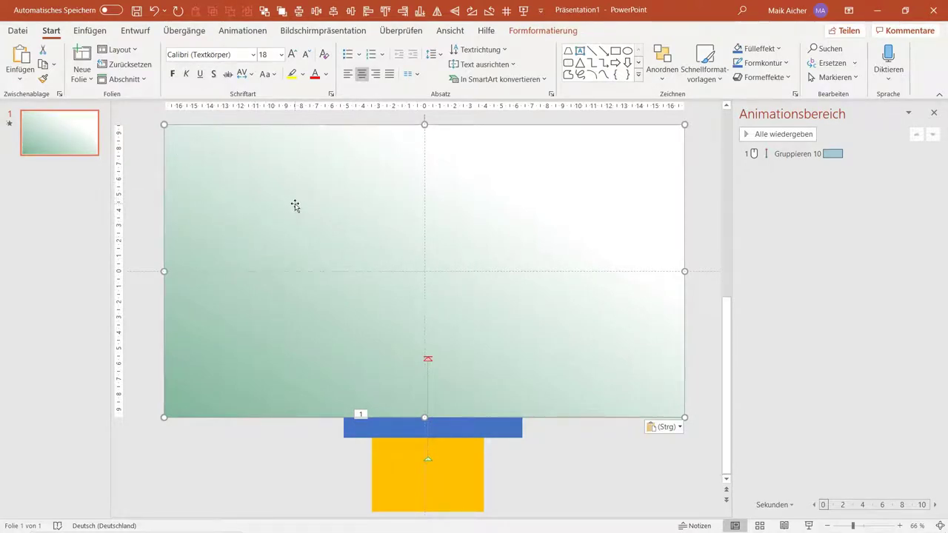
{"action": "key", "text": "ctrl+z"}
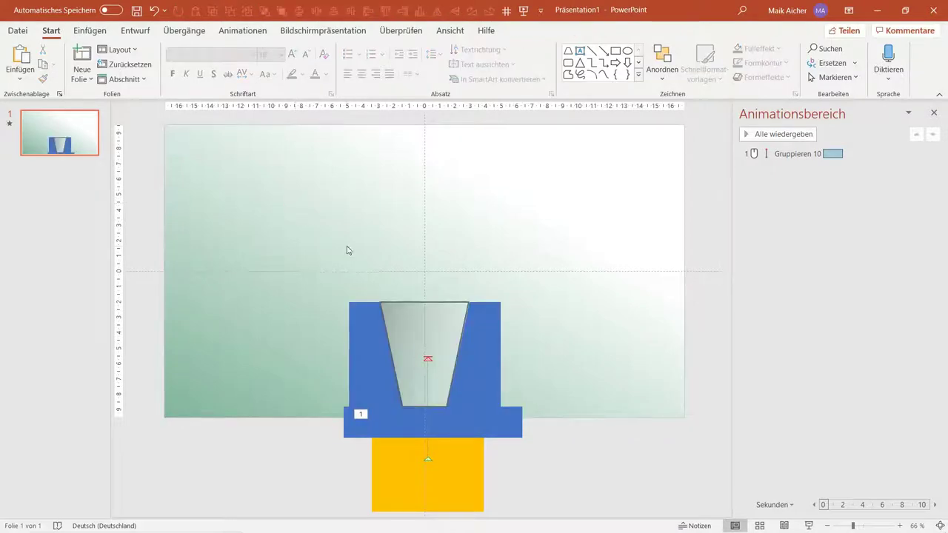
{"action": "scroll", "coordinate": [370, 353], "scroll_direction": "up", "scroll_amount": 4, "text": "ctrl"}
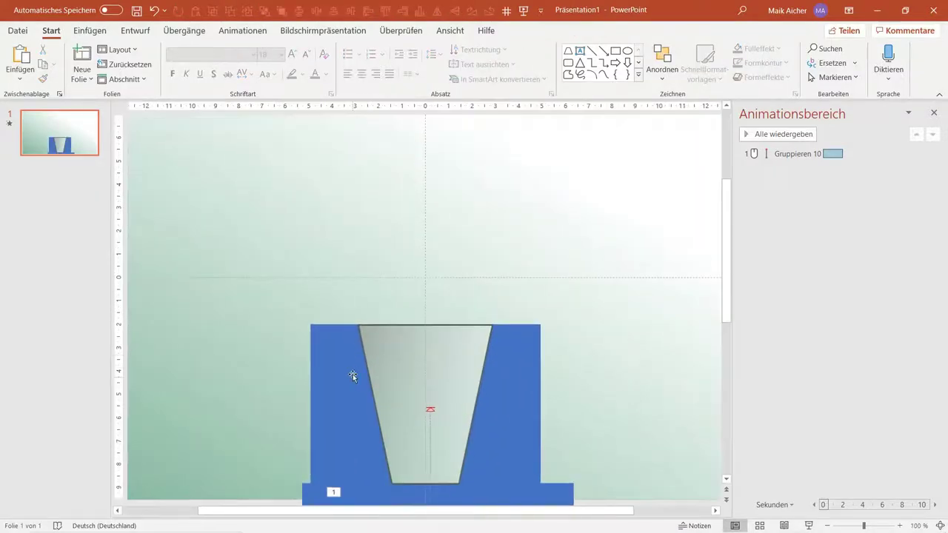
Eyedrop the background colour into the left blue shape's fill and outline.
{"action": "left_click", "coordinate": [353, 374]}
{"action": "left_click", "coordinate": [777, 49]}
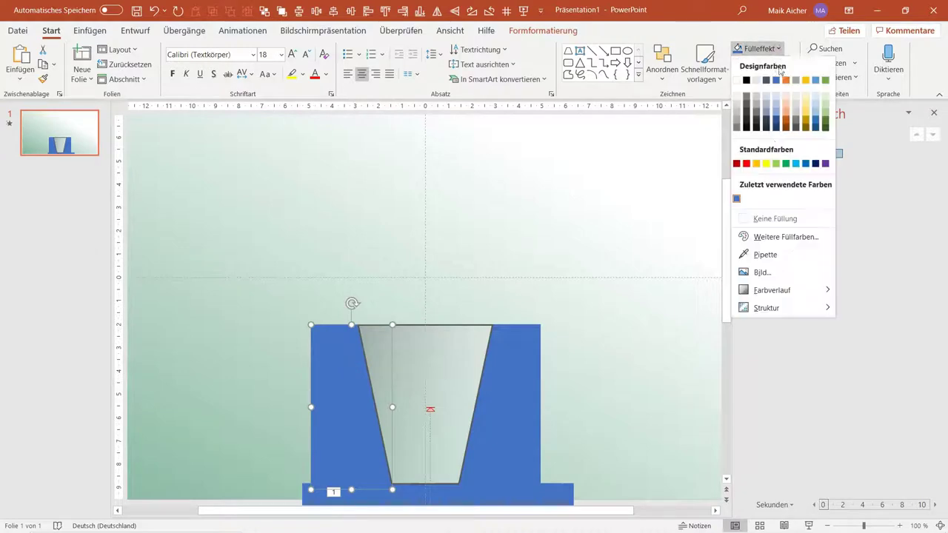
{"action": "left_click", "coordinate": [751, 253]}
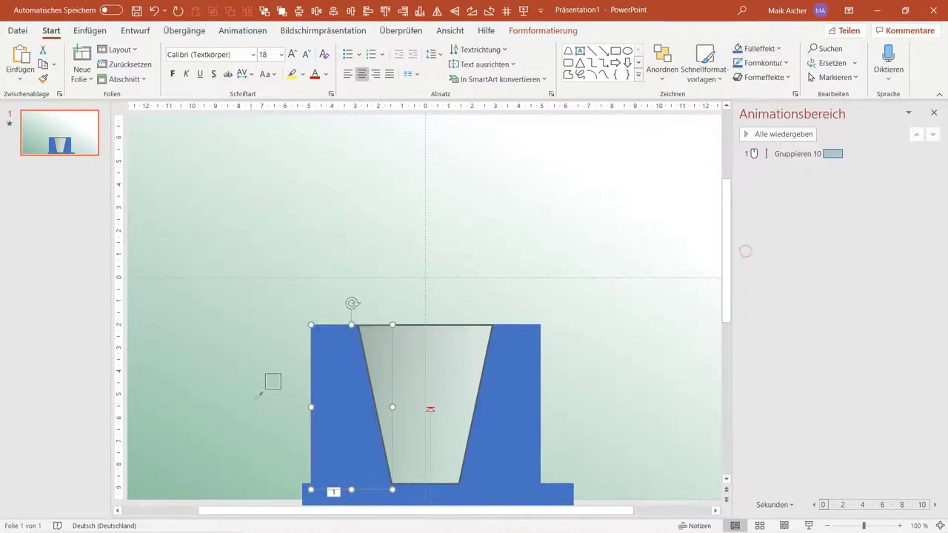
{"action": "left_click", "coordinate": [257, 397]}
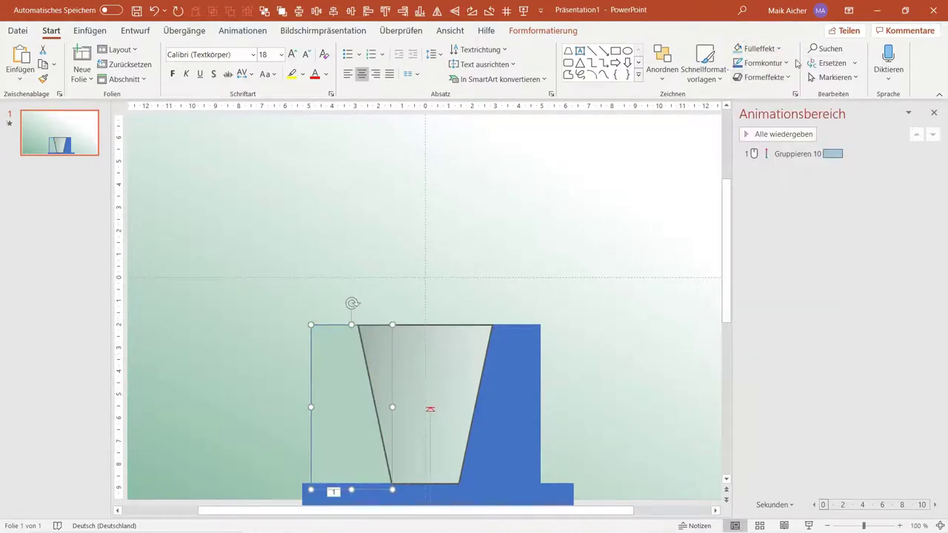
{"action": "left_click", "coordinate": [763, 63]}
{"action": "left_click", "coordinate": [741, 268]}
{"action": "left_click", "coordinate": [261, 395]}
{"action": "left_click", "coordinate": [257, 216]}
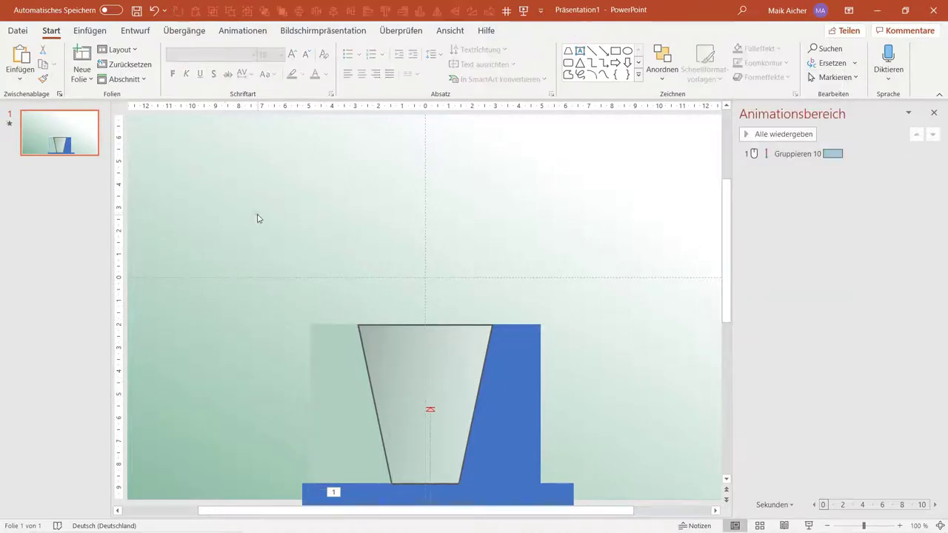
Delete the blue bottom bar and the right blue piece together.
{"action": "scroll", "coordinate": [328, 391], "scroll_direction": "up", "scroll_amount": 3}
{"action": "scroll", "coordinate": [326, 387], "scroll_direction": "up", "scroll_amount": 3}
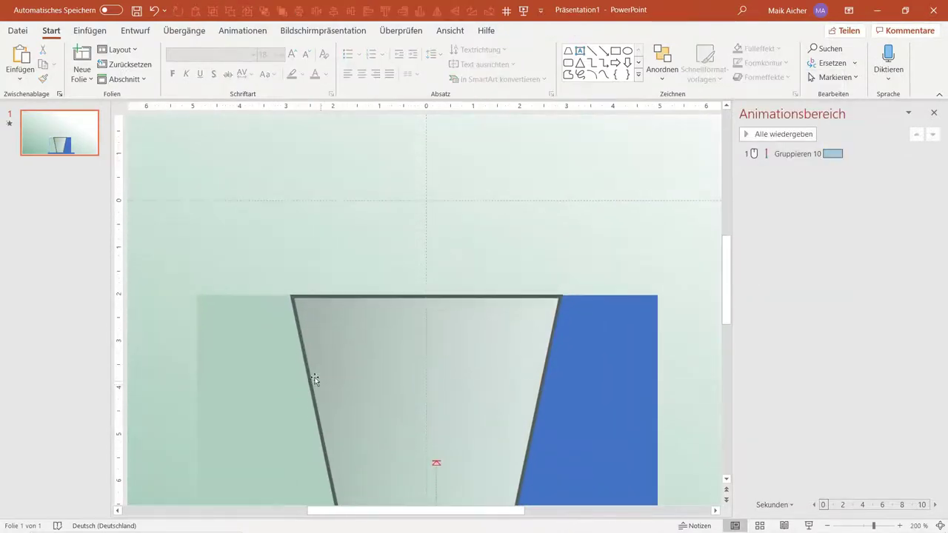
{"action": "scroll", "coordinate": [311, 380], "scroll_direction": "down", "scroll_amount": 6}
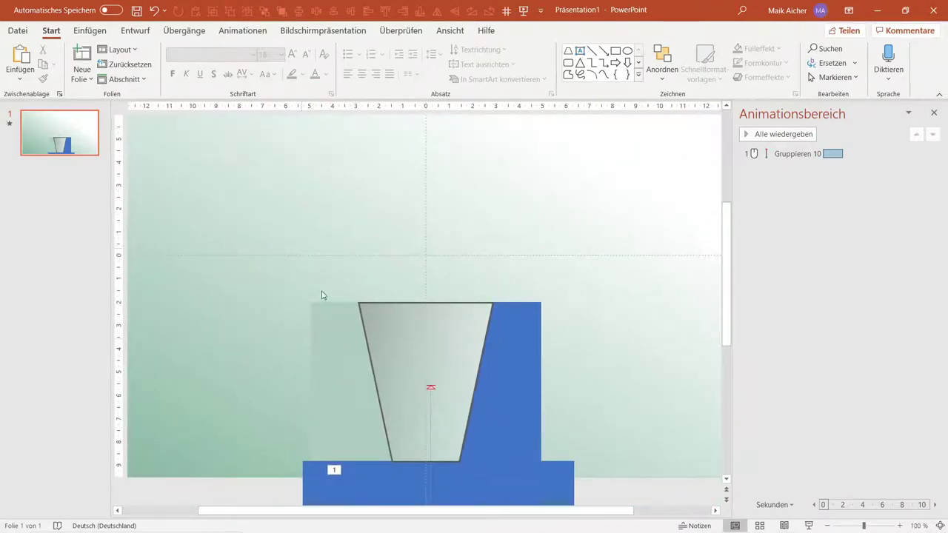
{"action": "scroll", "coordinate": [335, 359], "scroll_direction": "down", "scroll_amount": 1}
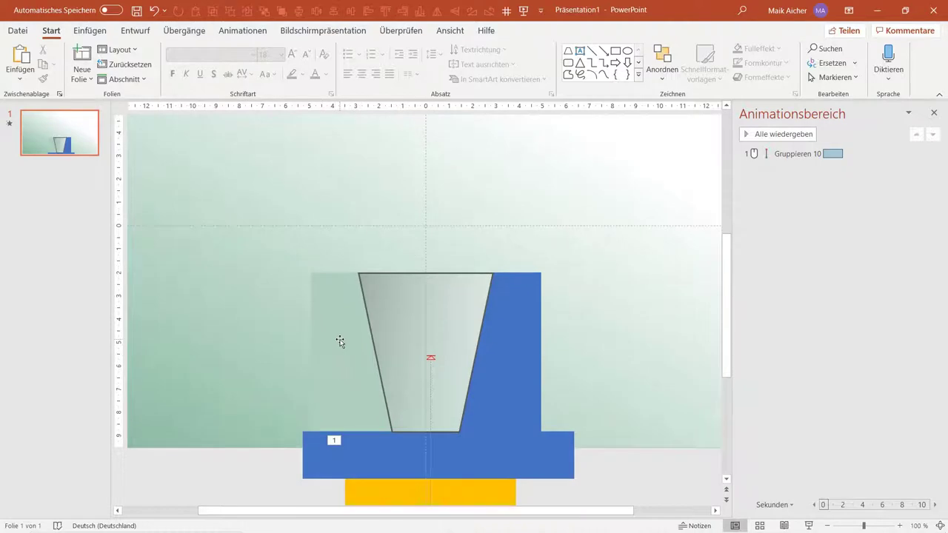
{"action": "left_click", "coordinate": [338, 339]}
{"action": "left_click", "coordinate": [546, 453]}
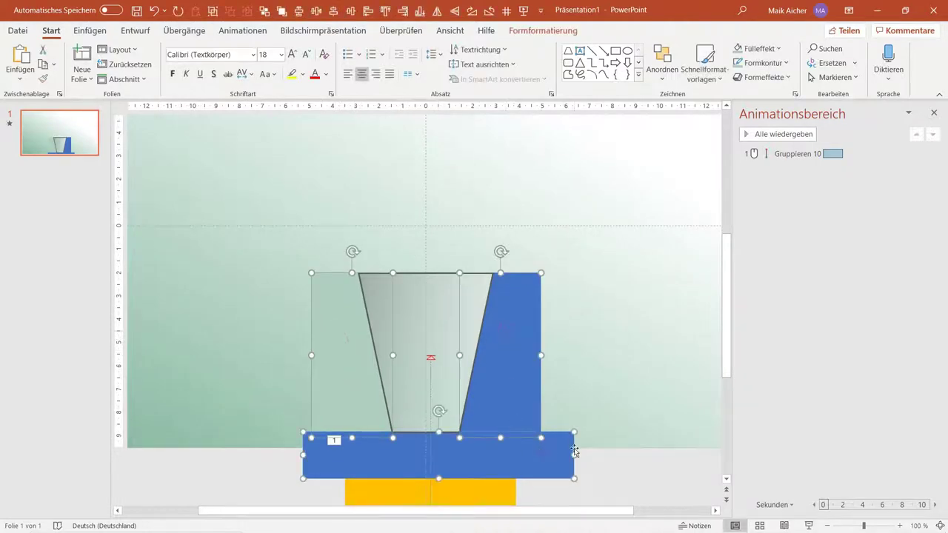
{"action": "key", "text": "Delete"}
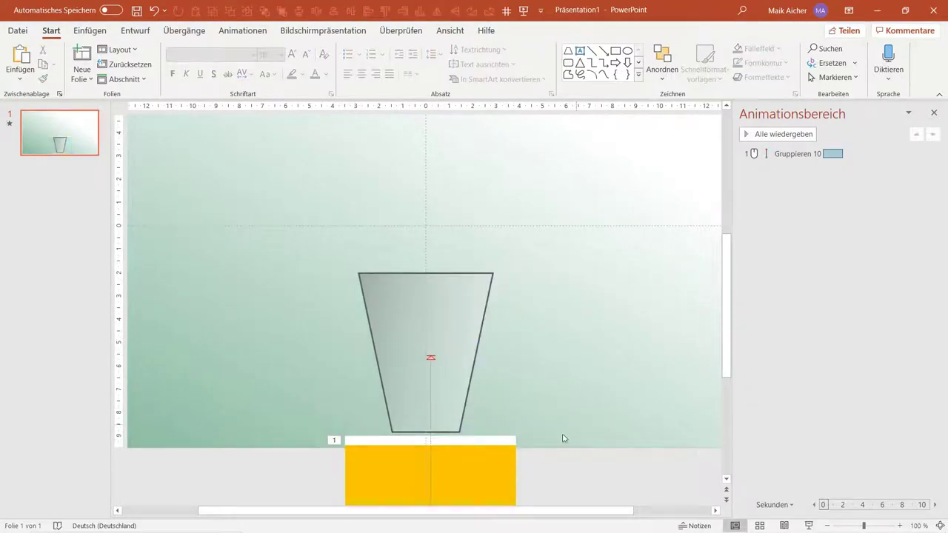
{"action": "scroll", "coordinate": [489, 434], "scroll_direction": "down", "scroll_amount": 2, "text": "ctrl"}
{"action": "scroll", "coordinate": [506, 385], "scroll_direction": "down", "scroll_amount": 3, "text": "ctrl"}
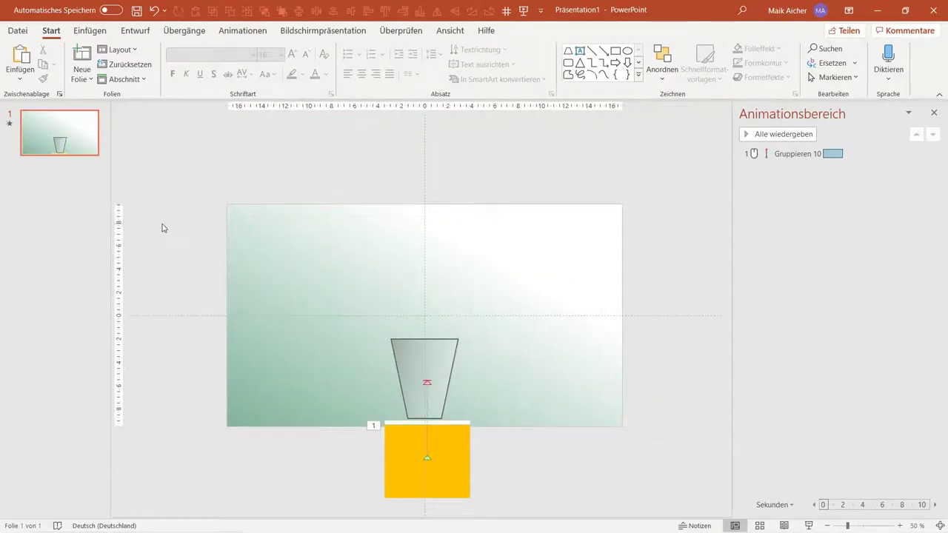
Paste the gradient rectangle and send it behind the glass shape.
{"action": "key", "text": "ctrl+v"}
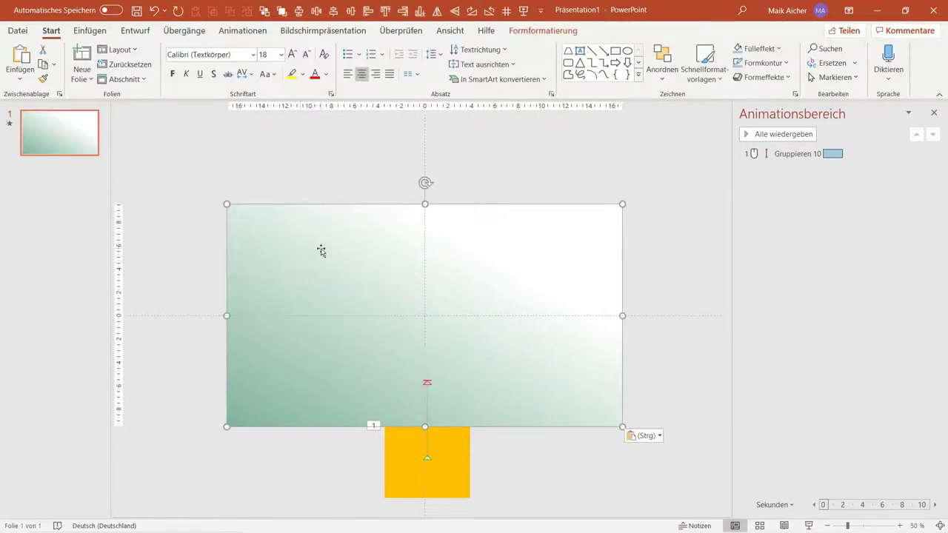
{"action": "left_click", "coordinate": [363, 158]}
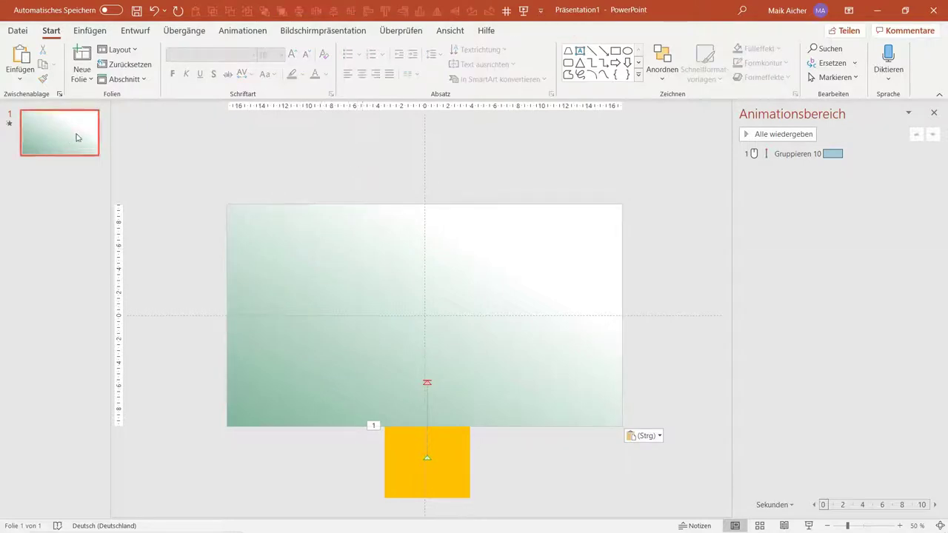
{"action": "left_click", "coordinate": [326, 235]}
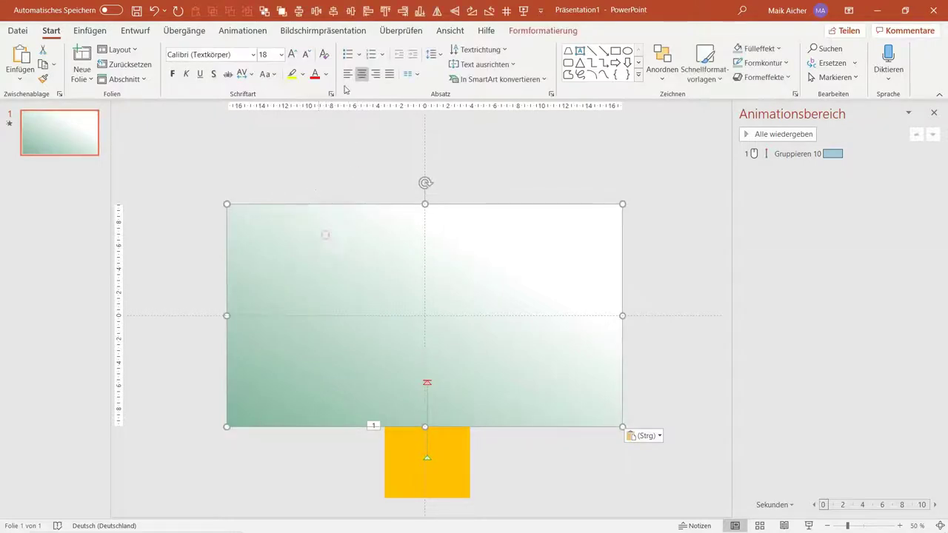
{"action": "left_click", "coordinate": [269, 12]}
Duplicate slide 1 as slide 2, check the gradient on slide 1, then show slide 2.
{"action": "left_click", "coordinate": [287, 125]}
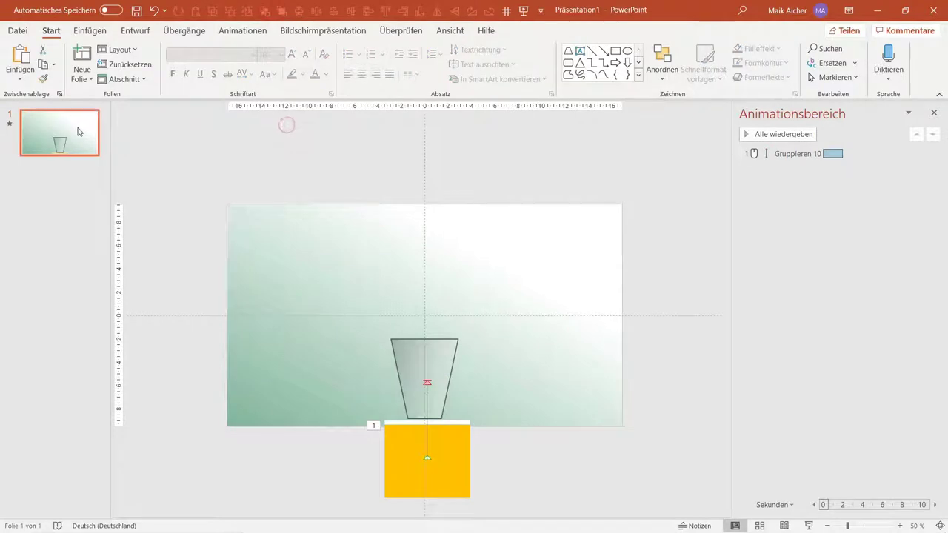
{"action": "key", "text": "ctrl+v"}
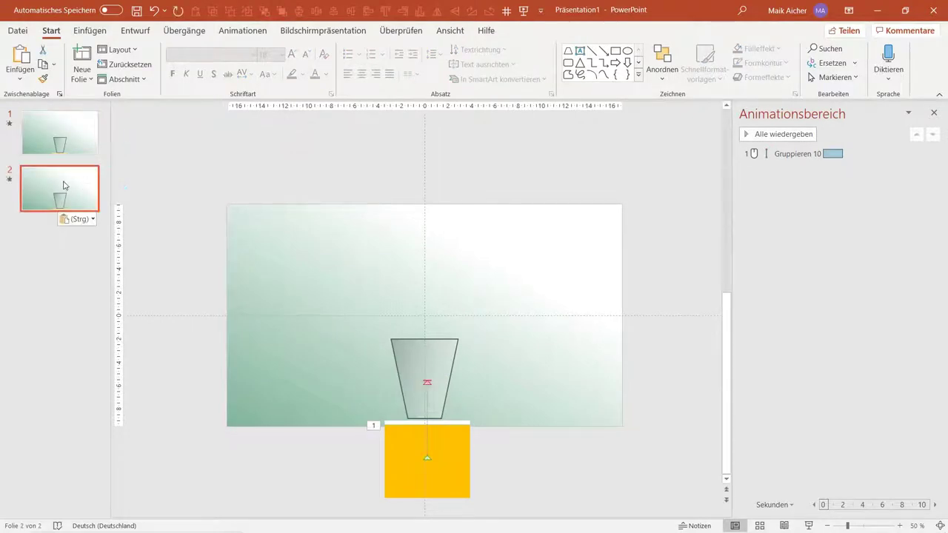
{"action": "key", "text": "Up"}
{"action": "left_click", "coordinate": [273, 227]}
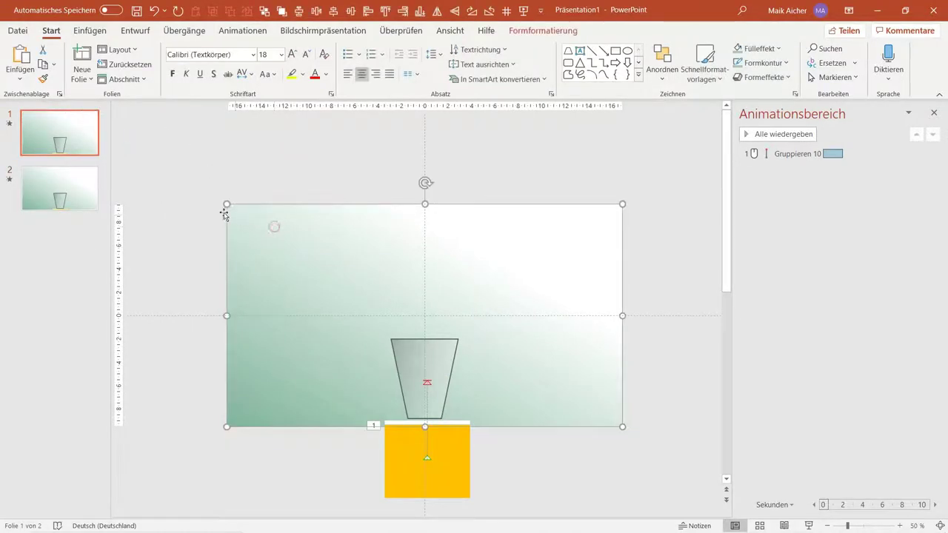
{"action": "left_click", "coordinate": [83, 197]}
{"action": "left_click", "coordinate": [272, 219]}
{"action": "left_click", "coordinate": [85, 136]}
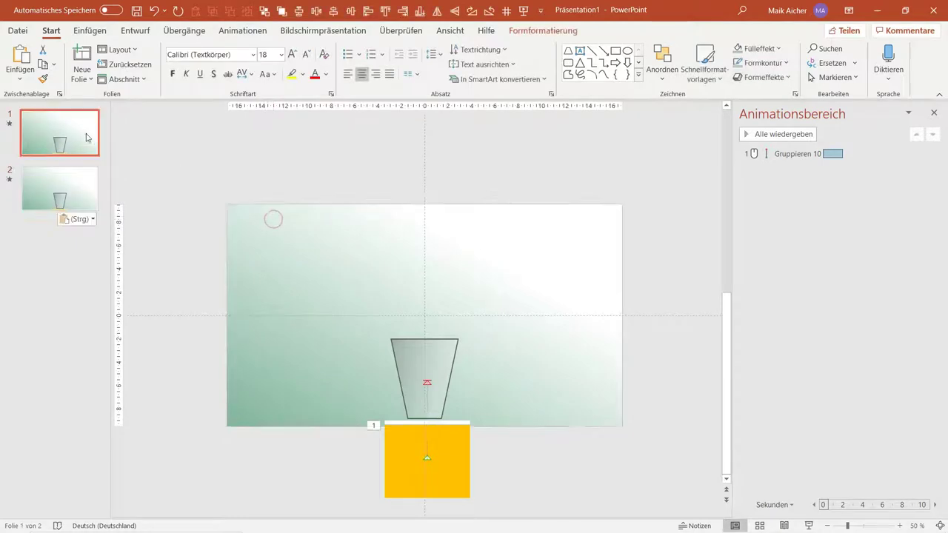
{"action": "left_click", "coordinate": [273, 224]}
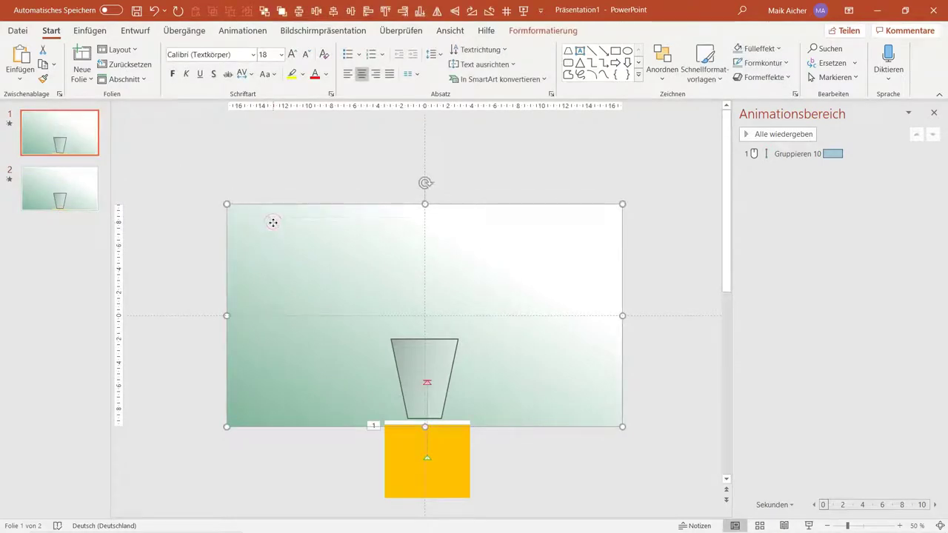
{"action": "left_click", "coordinate": [190, 220]}
Undo an accidental gradient copy and fill slide 2's glass trapezoid light yellow.
{"action": "scroll", "coordinate": [191, 220], "scroll_direction": "down", "scroll_amount": 1}
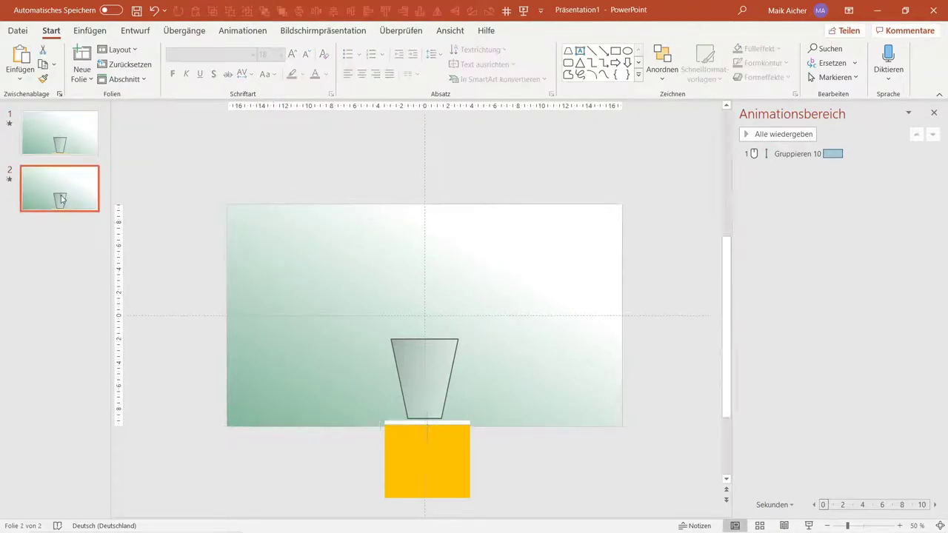
{"action": "left_click_drag", "start_coordinate": [260, 248], "coordinate": [343, 278], "text": "ctrl"}
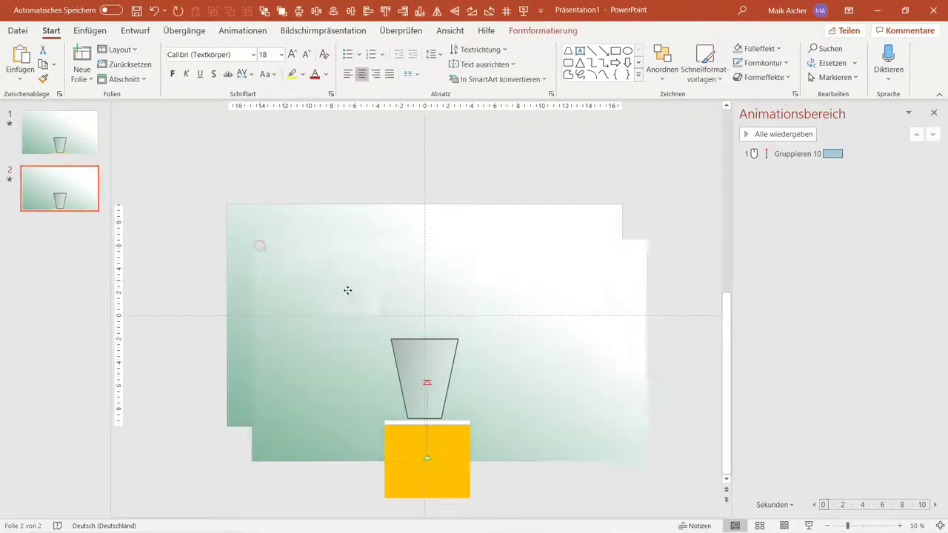
{"action": "key", "text": "ctrl+z"}
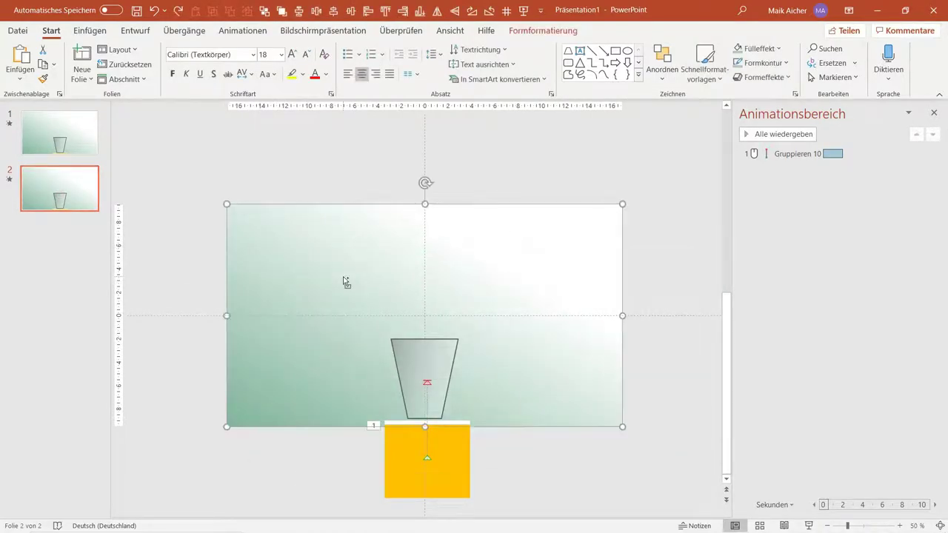
{"action": "left_click", "coordinate": [366, 156]}
{"action": "left_click", "coordinate": [403, 346]}
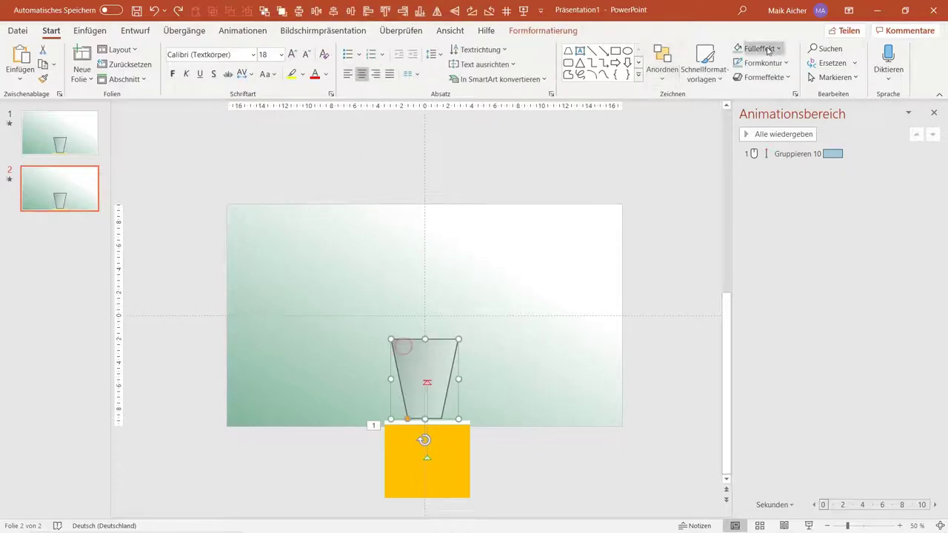
{"action": "left_click", "coordinate": [768, 50]}
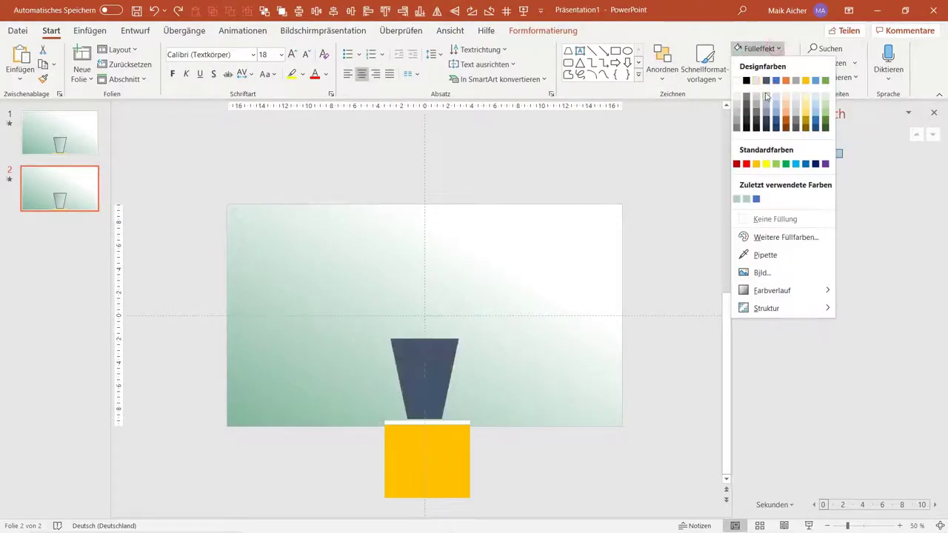
{"action": "left_click", "coordinate": [807, 113]}
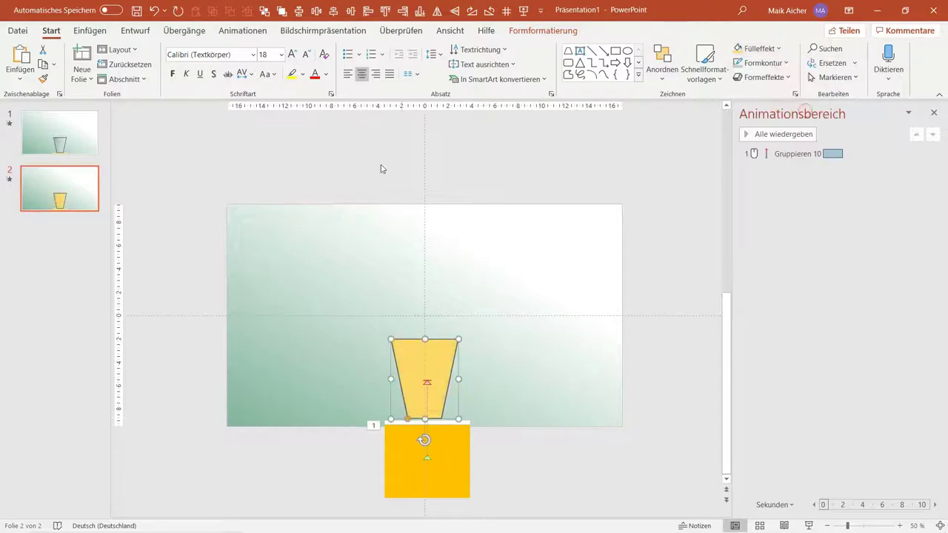
Box-select the gradient and yellow glass together on slide 2.
{"action": "left_click", "coordinate": [254, 176]}
{"action": "left_click_drag", "start_coordinate": [195, 182], "coordinate": [658, 432]}
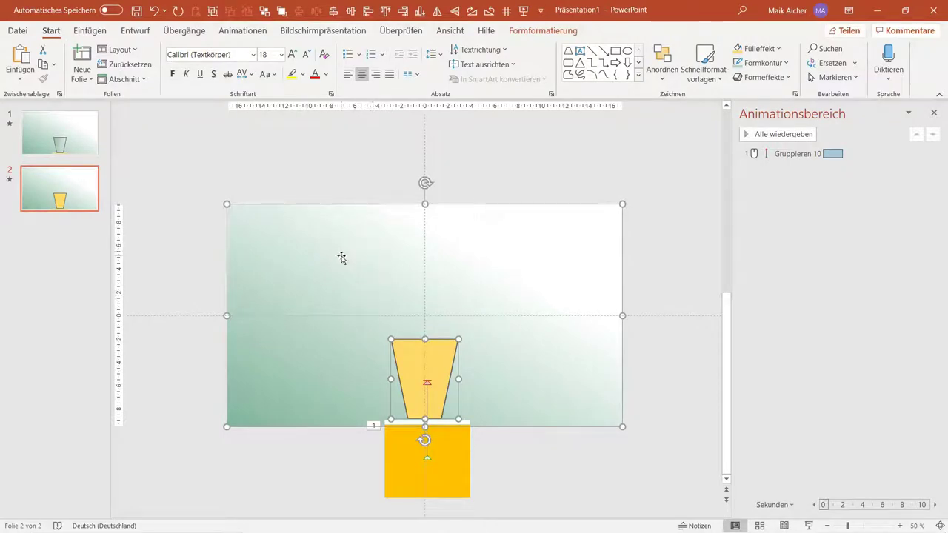
{"action": "mouse_move", "coordinate": [626, 527]}
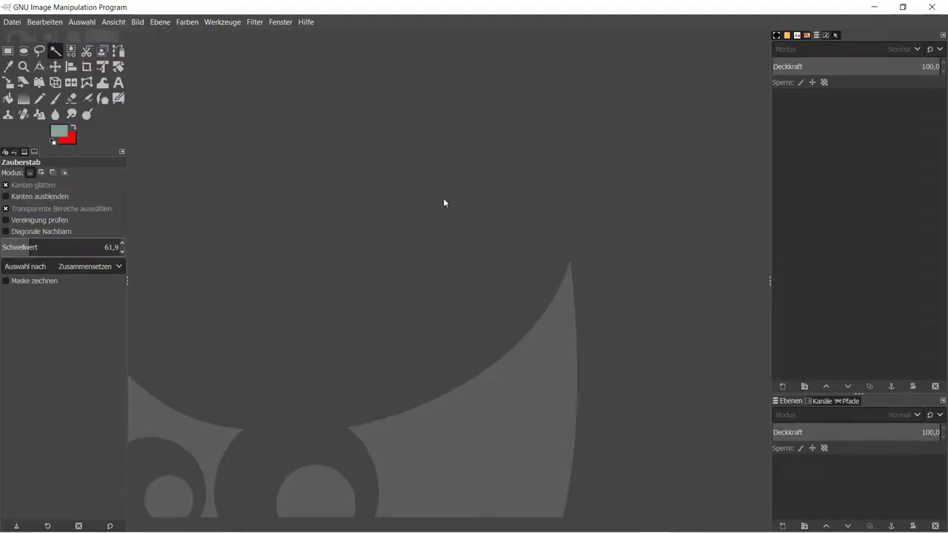
Paste the copied slide content into GIMP as a new image.
{"action": "key", "text": "ctrl+shift+v"}
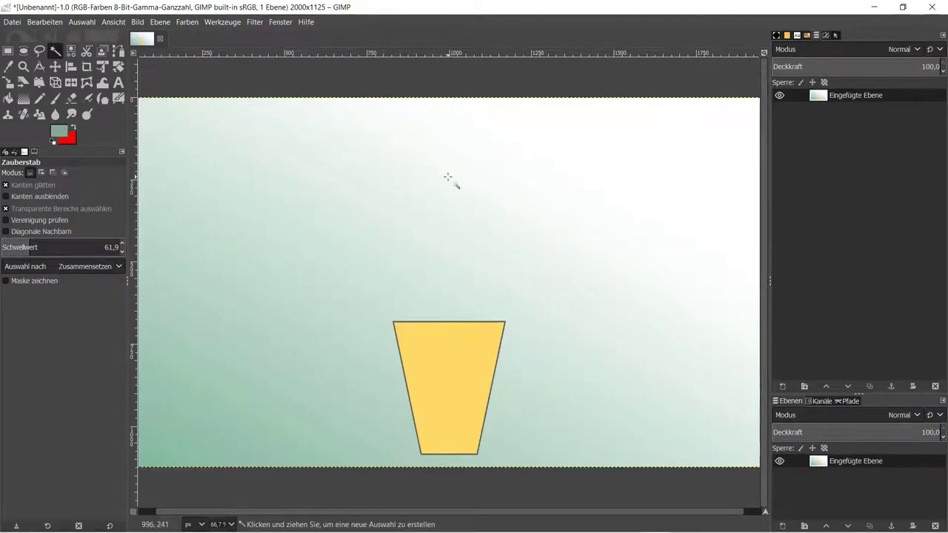
{"action": "scroll", "coordinate": [476, 244], "scroll_direction": "up", "scroll_amount": 2, "text": "ctrl"}
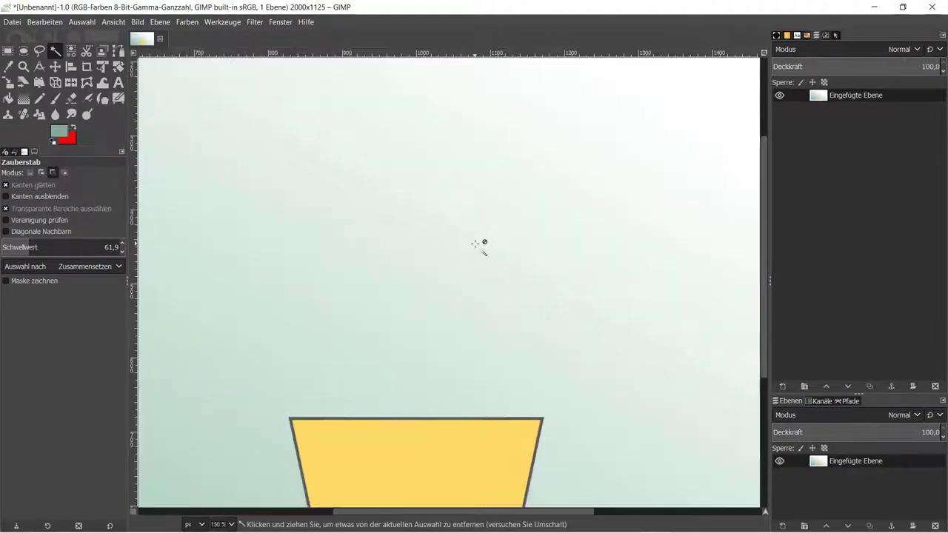
{"action": "scroll", "coordinate": [476, 244], "scroll_direction": "down", "scroll_amount": 5}
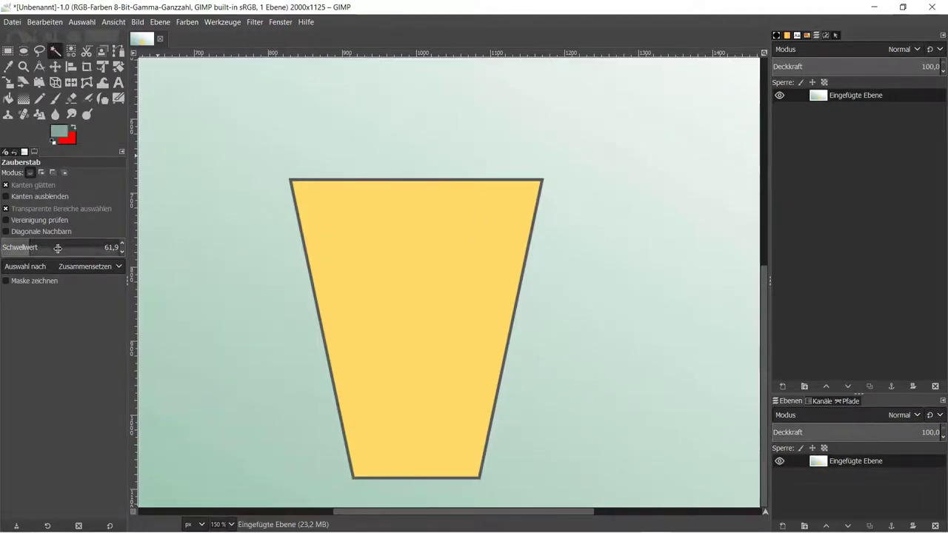
Select the yellow fill inside the glass and delete it, leaving a transparent trapezoid.
{"action": "left_click", "coordinate": [373, 238]}
{"action": "scroll", "coordinate": [403, 263], "scroll_direction": "up", "scroll_amount": 2, "text": "ctrl"}
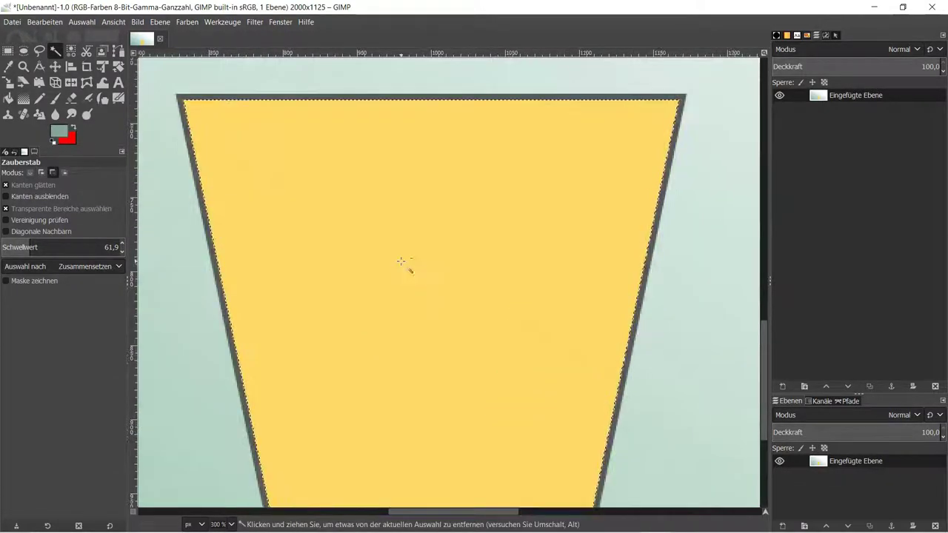
{"action": "scroll", "coordinate": [401, 261], "scroll_direction": "up", "scroll_amount": 2}
{"action": "key", "text": "Delete"}
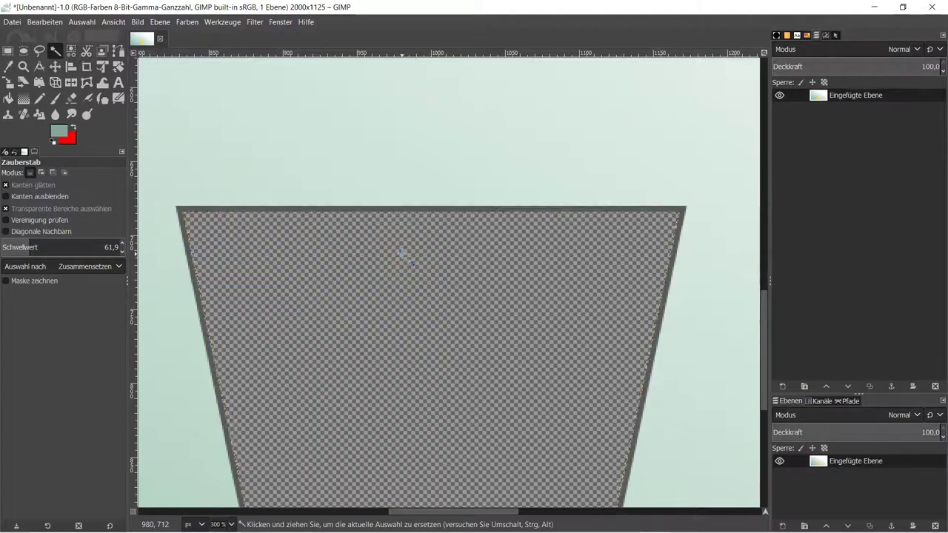
{"action": "scroll", "coordinate": [406, 257], "scroll_direction": "down", "scroll_amount": 4, "text": "ctrl"}
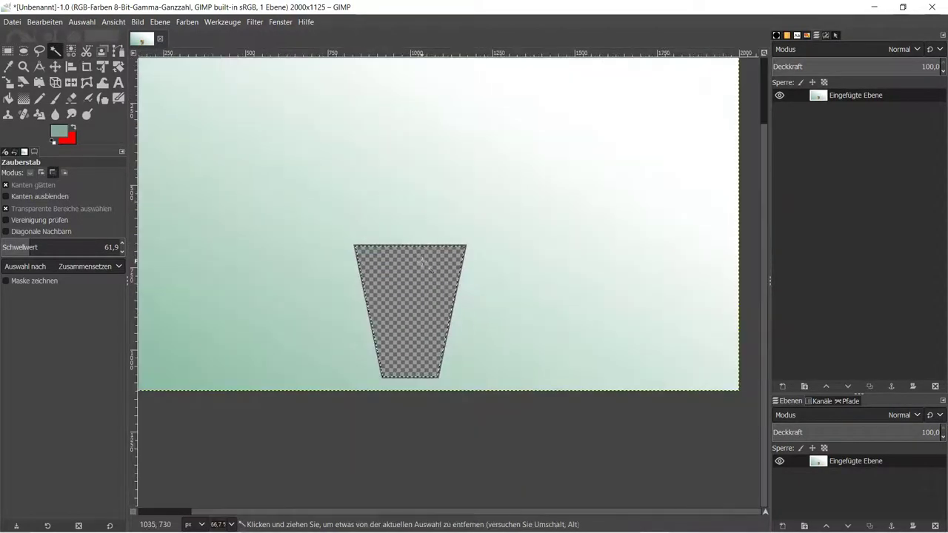
{"action": "scroll", "coordinate": [422, 260], "scroll_direction": "down", "scroll_amount": 1, "text": "ctrl"}
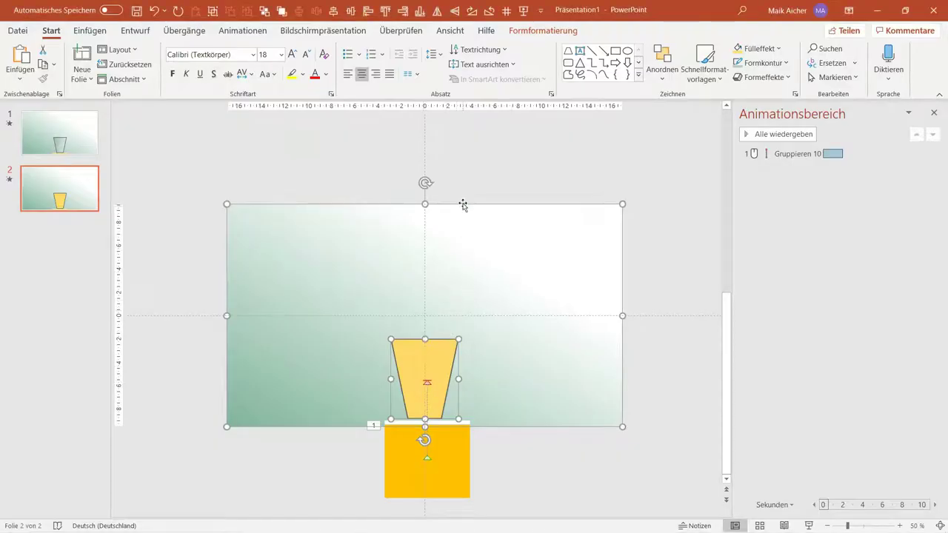
On slide 1, check the gradient background picture and glass shape, then start the slide show.
{"action": "left_click", "coordinate": [496, 159]}
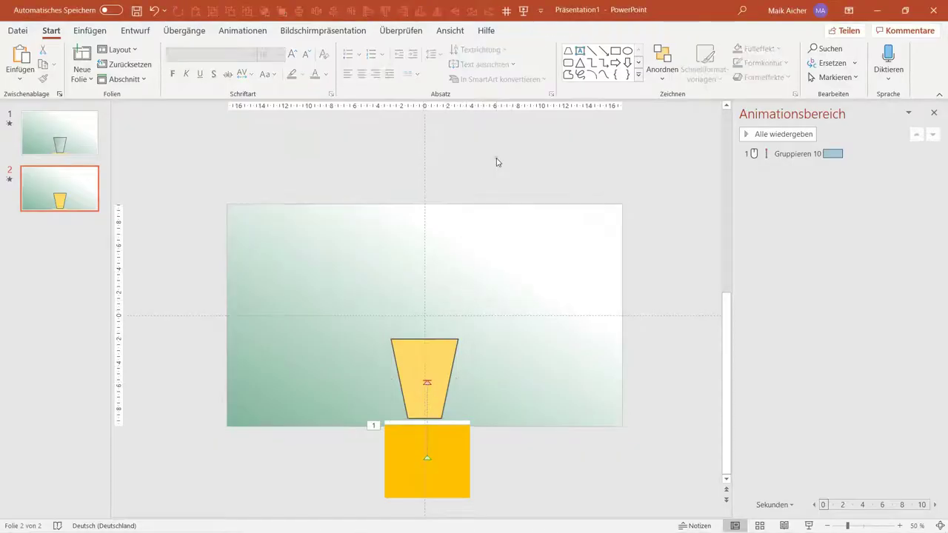
{"action": "left_click", "coordinate": [61, 135]}
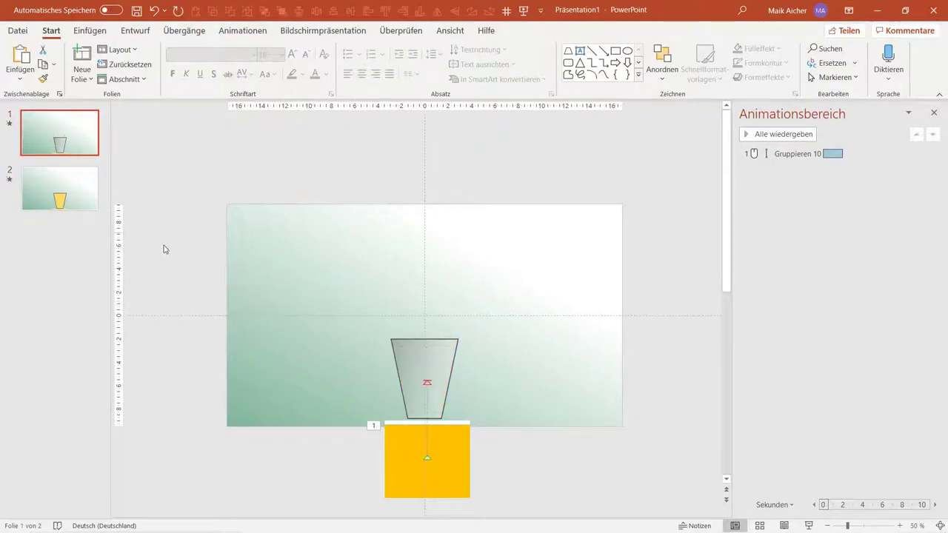
{"action": "left_click", "coordinate": [583, 312]}
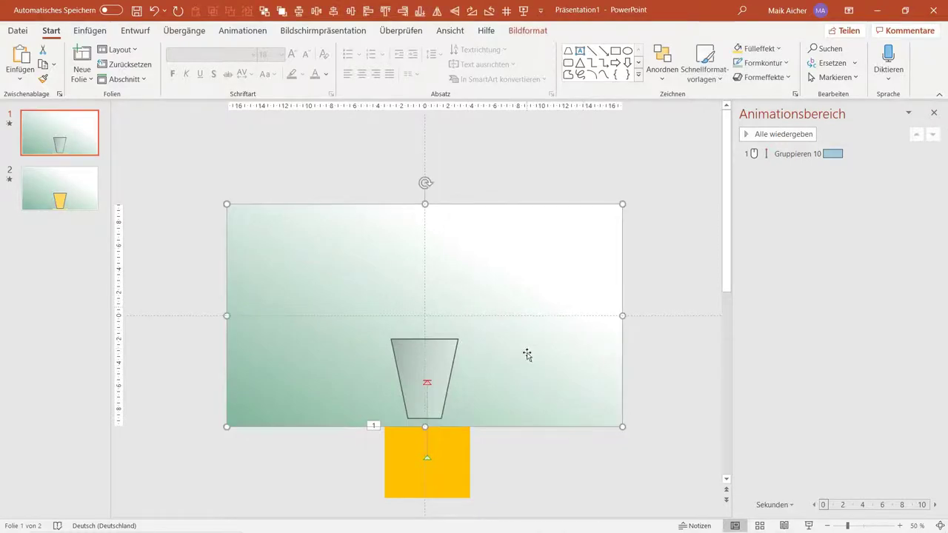
{"action": "scroll", "coordinate": [479, 372], "scroll_direction": "up", "scroll_amount": 3, "text": "ctrl"}
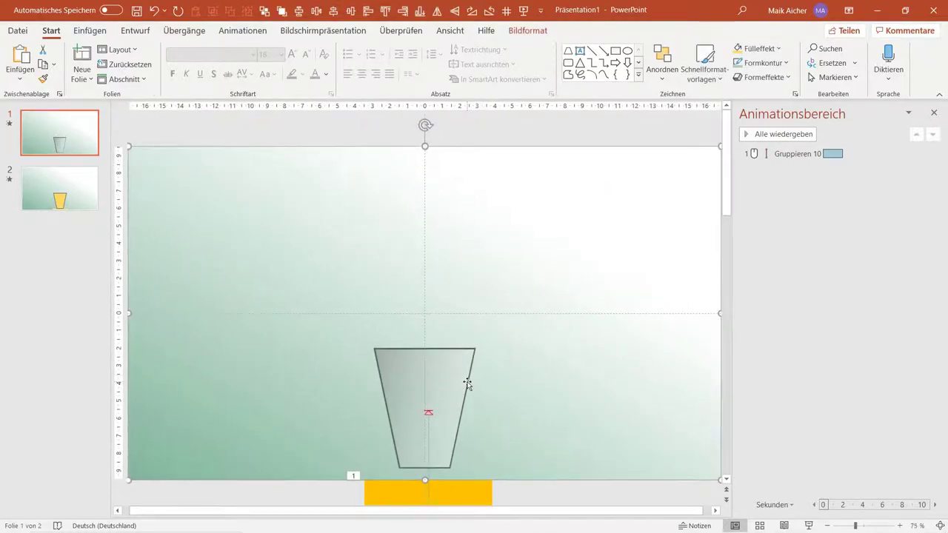
{"action": "scroll", "coordinate": [470, 378], "scroll_direction": "down", "scroll_amount": 1, "text": "ctrl"}
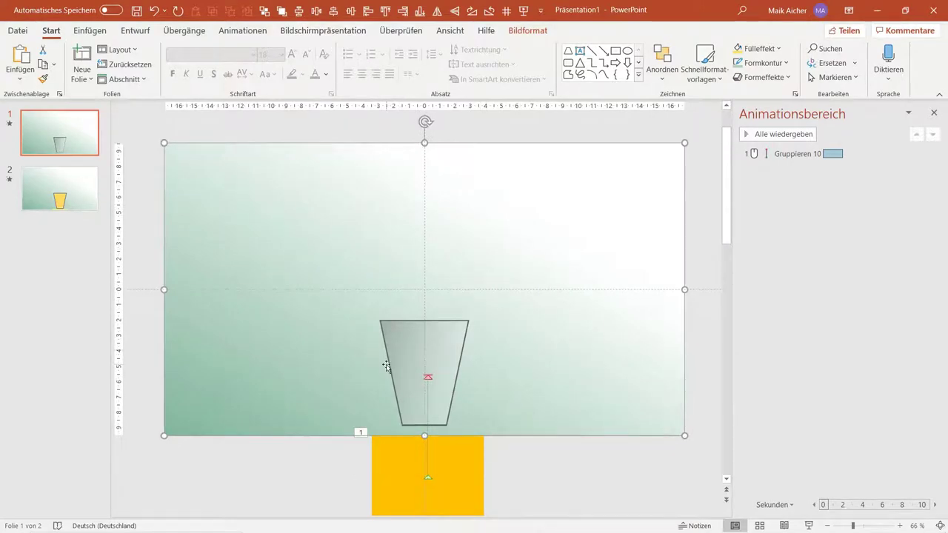
{"action": "scroll", "coordinate": [386, 366], "scroll_direction": "down", "scroll_amount": 2, "text": "ctrl"}
{"action": "left_click_drag", "start_coordinate": [360, 171], "coordinate": [488, 428]}
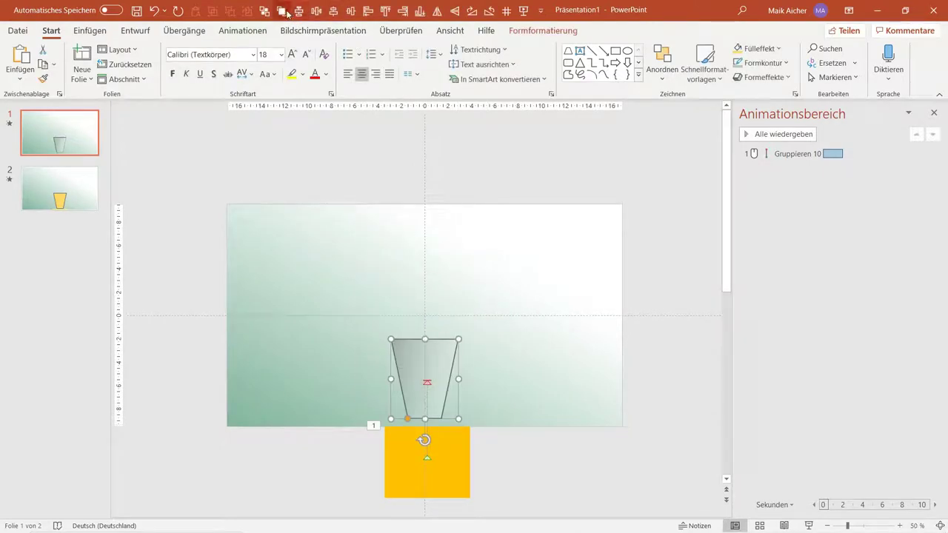
{"action": "left_click", "coordinate": [351, 161]}
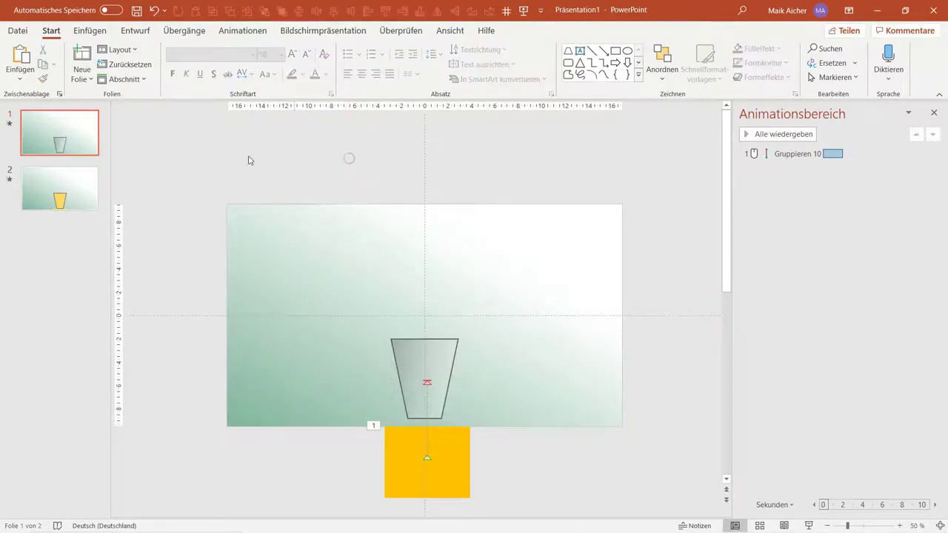
{"action": "left_click", "coordinate": [810, 525]}
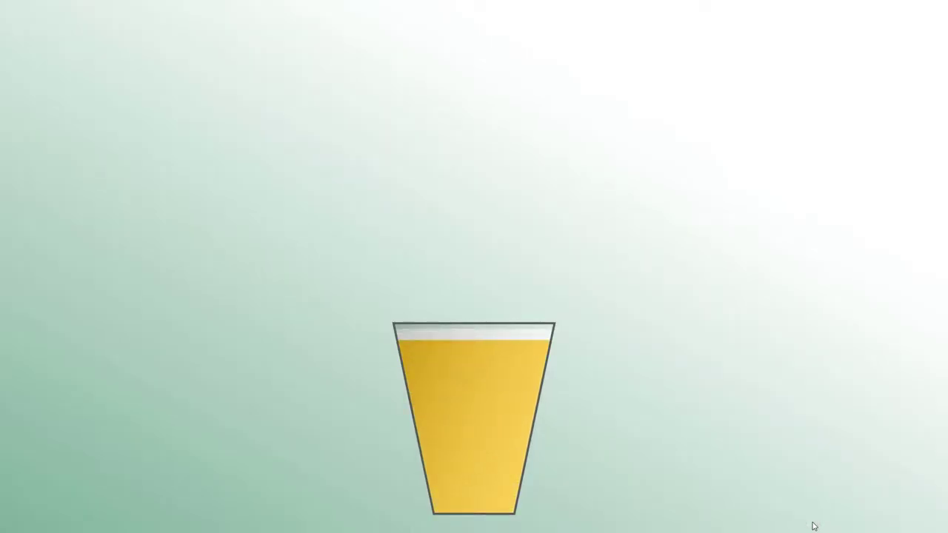
Let the beer-filling animation play, then exit the slide show with Esc.
{"action": "key", "text": "Escape"}
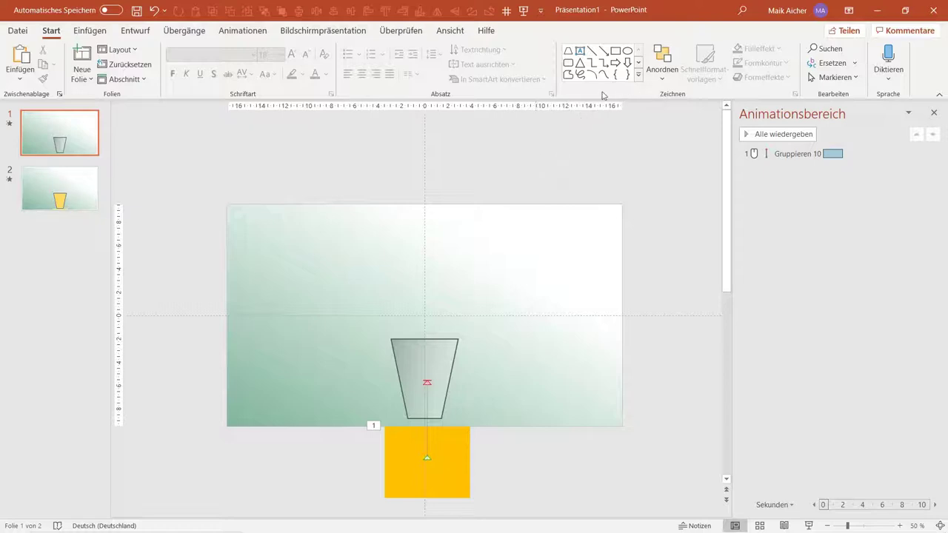
Widen the slide area and draw a bent freeform pipe from the right edge down above the glass.
{"action": "scroll", "coordinate": [411, 215], "scroll_direction": "up", "scroll_amount": 3, "text": "ctrl"}
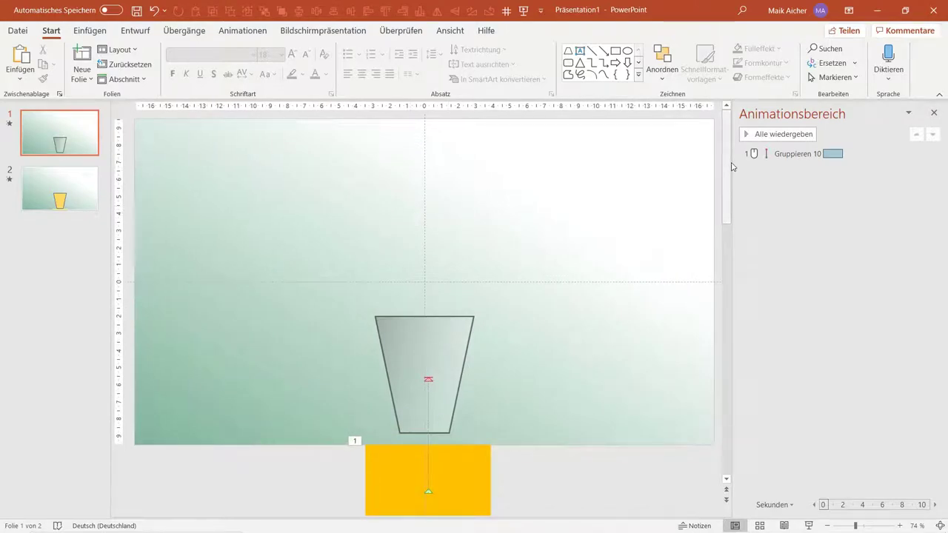
{"action": "left_click_drag", "start_coordinate": [732, 166], "coordinate": [799, 166]}
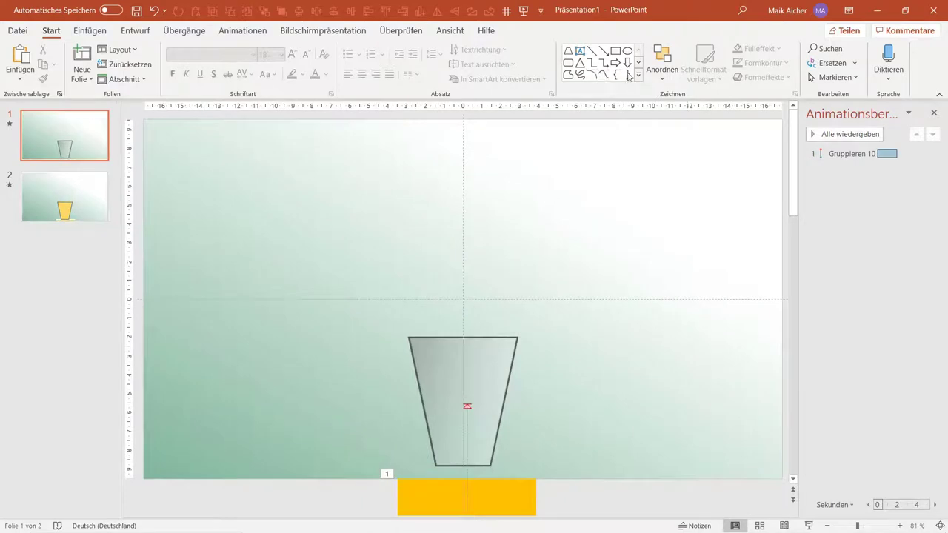
{"action": "left_click", "coordinate": [568, 74]}
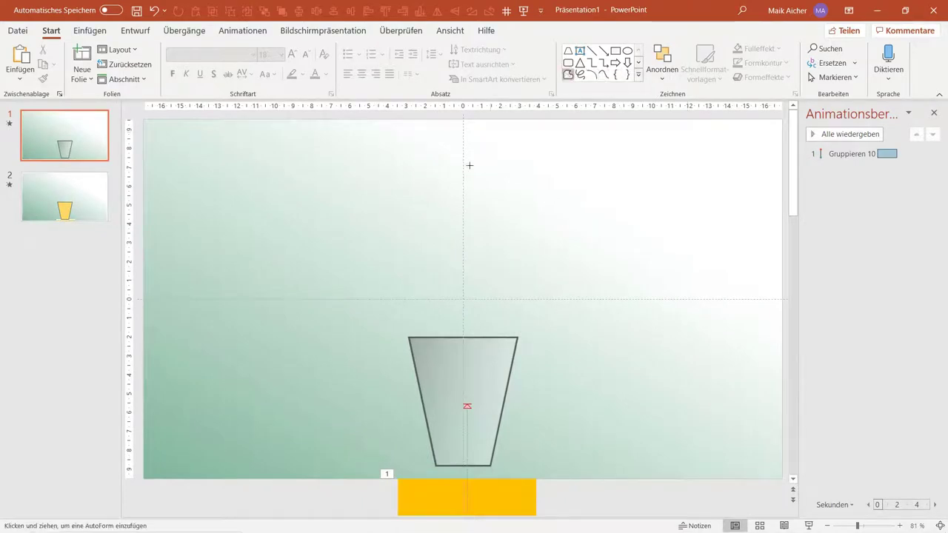
{"action": "left_click", "coordinate": [445, 263]}
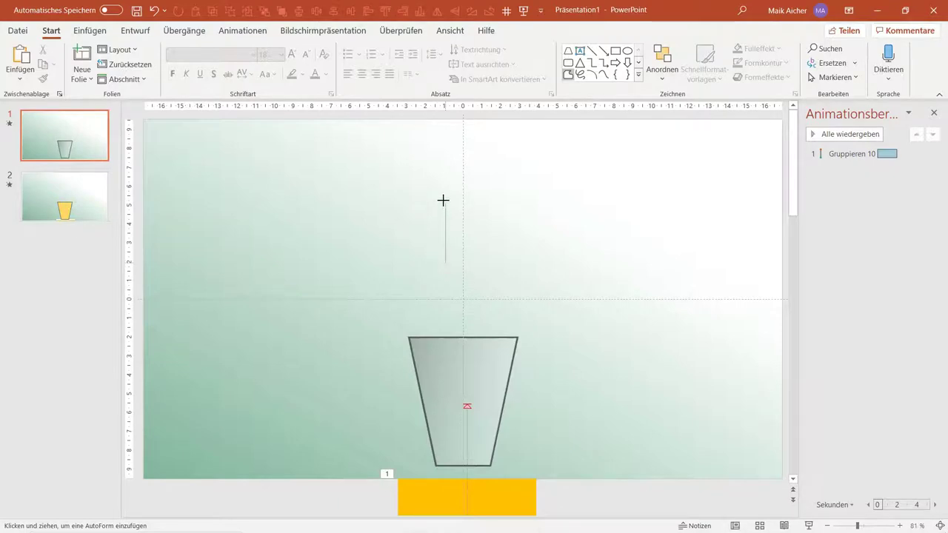
{"action": "left_click", "coordinate": [490, 153]}
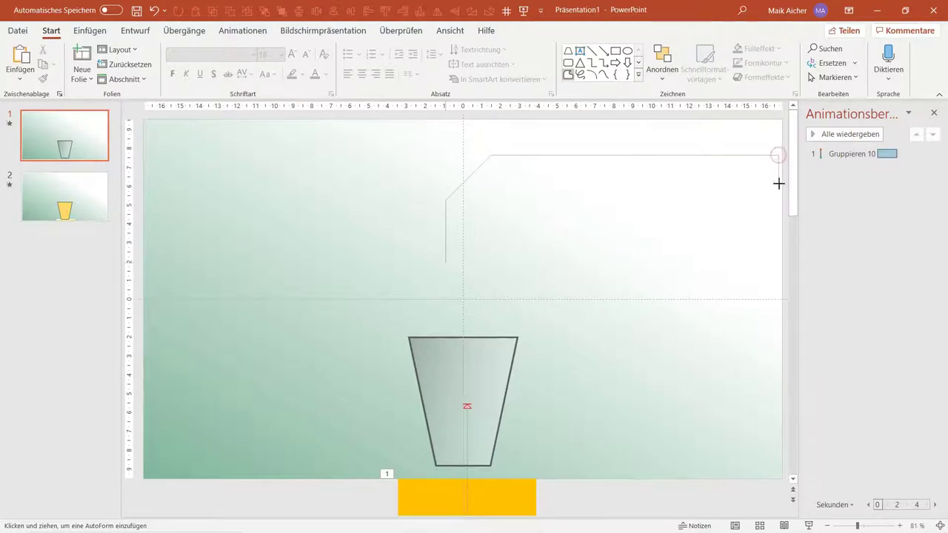
{"action": "left_click", "coordinate": [778, 180]}
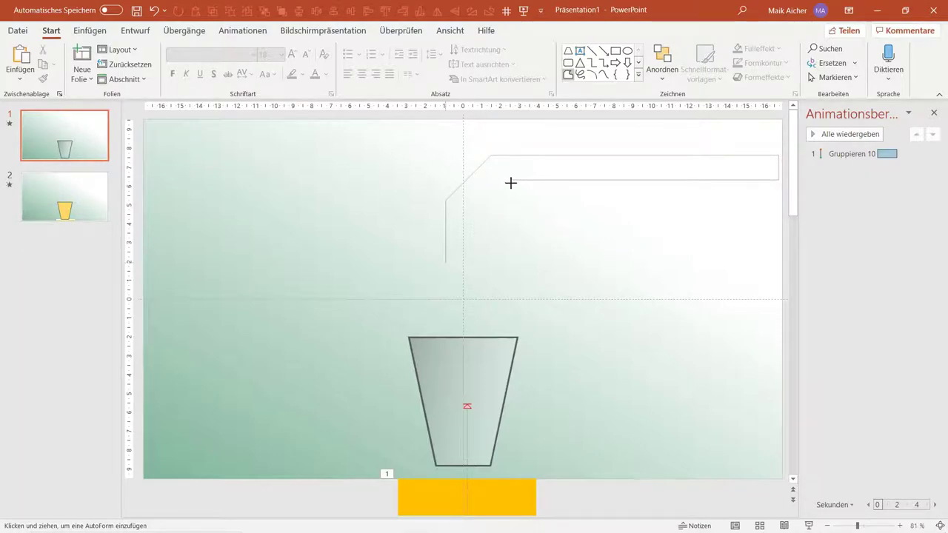
{"action": "left_click", "coordinate": [480, 211]}
{"action": "left_click", "coordinate": [480, 262]}
{"action": "left_click", "coordinate": [446, 262]}
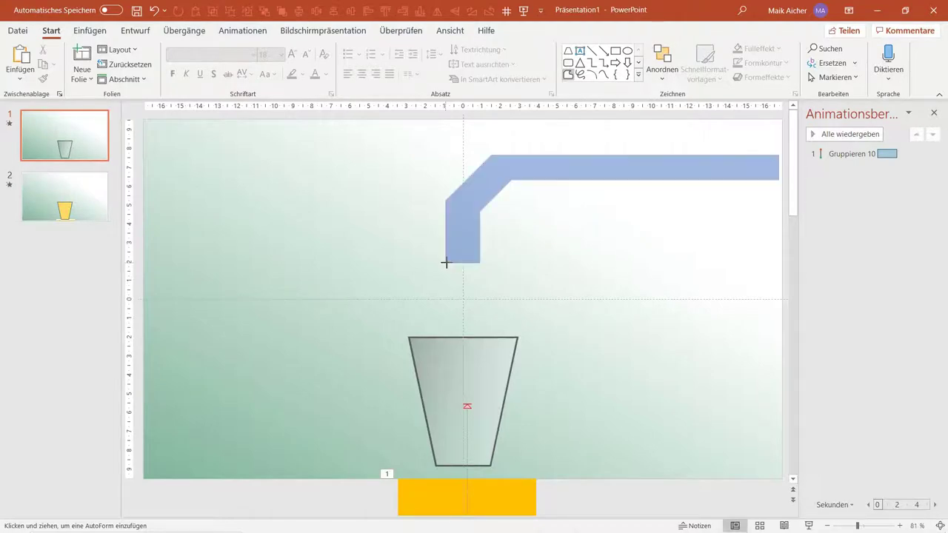
{"action": "left_click", "coordinate": [445, 262]}
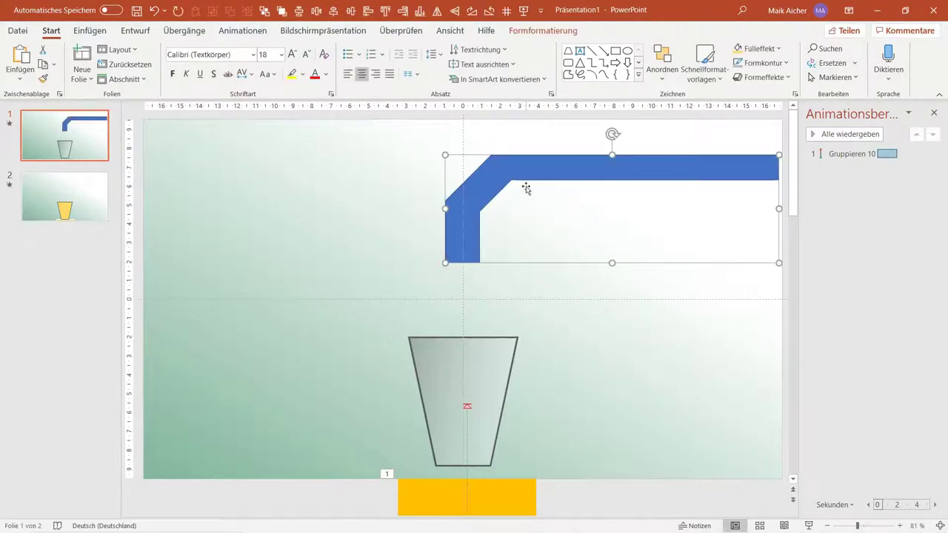
Give the pipe no outline and a light grey fill.
{"action": "left_click", "coordinate": [757, 63]}
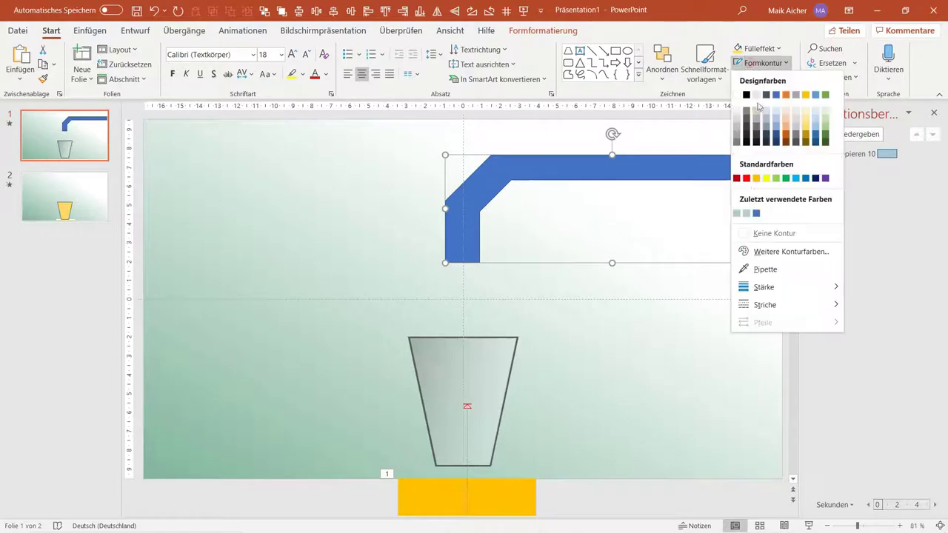
{"action": "left_click", "coordinate": [748, 233]}
{"action": "left_click", "coordinate": [757, 48]}
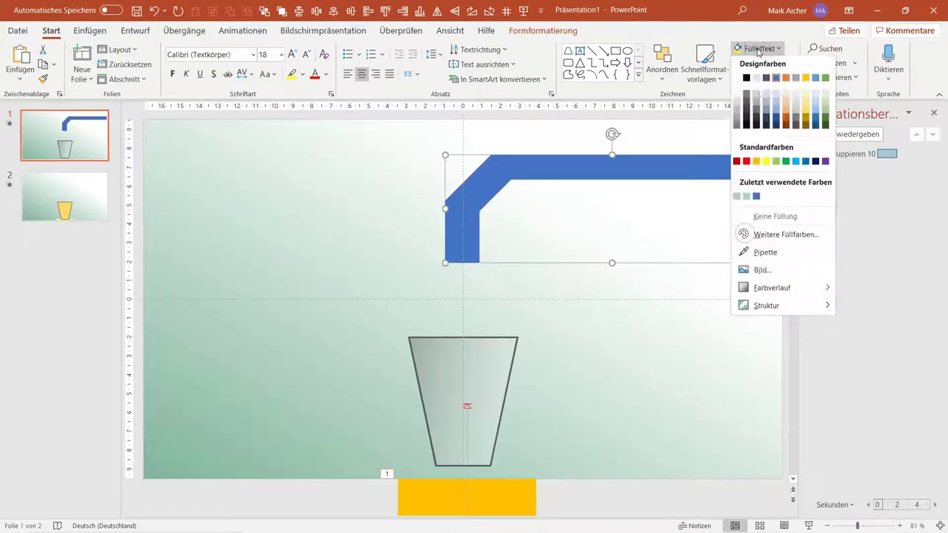
{"action": "left_click", "coordinate": [737, 112]}
Switch the grey tap pipe shape into Edit Points mode.
{"action": "scroll", "coordinate": [463, 211], "scroll_direction": "up", "scroll_amount": 4, "text": "ctrl"}
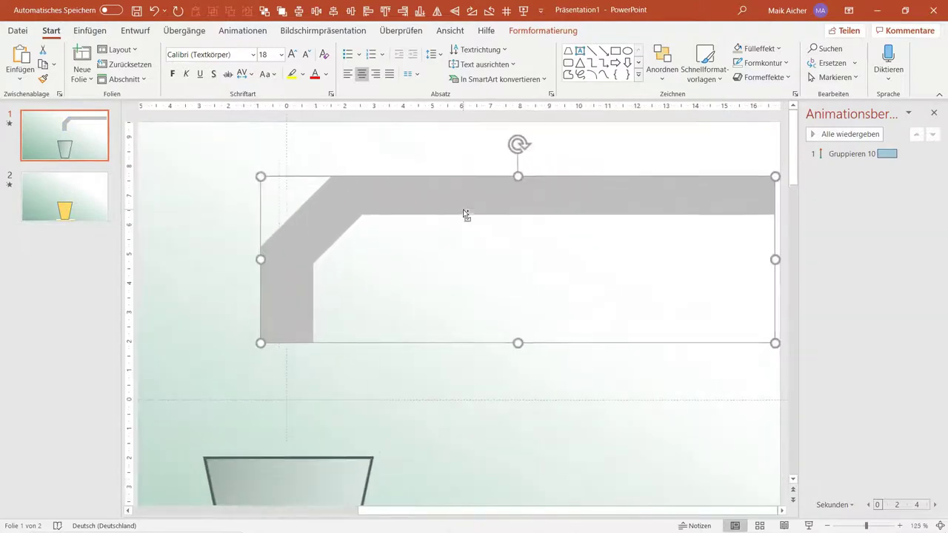
{"action": "scroll", "coordinate": [324, 214], "scroll_direction": "up", "scroll_amount": 3, "text": "ctrl"}
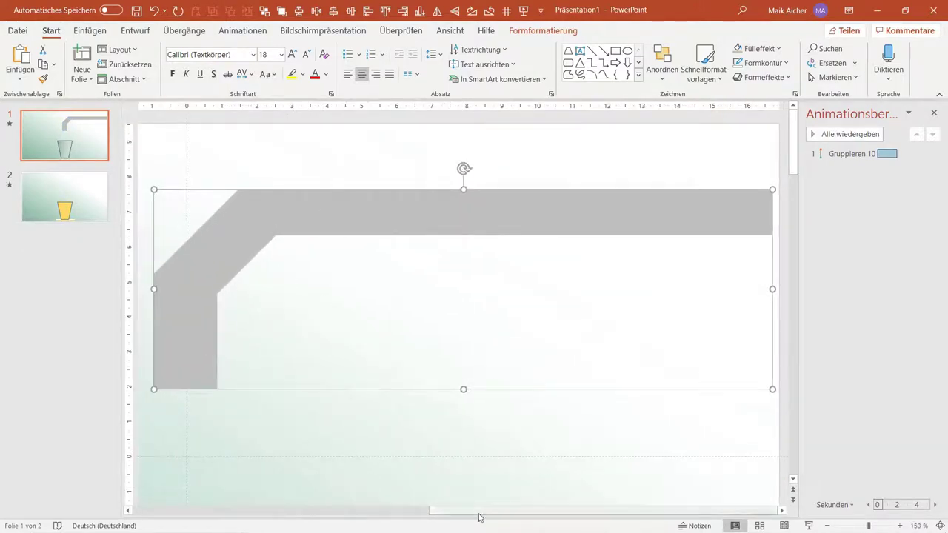
{"action": "left_click_drag", "start_coordinate": [487, 512], "coordinate": [429, 512]}
{"action": "right_click", "coordinate": [350, 229]}
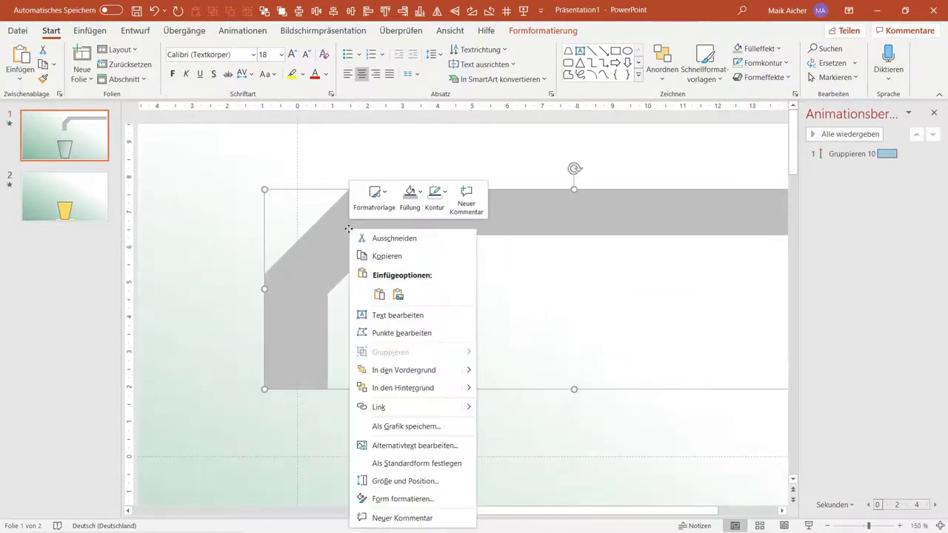
{"action": "left_click", "coordinate": [364, 333]}
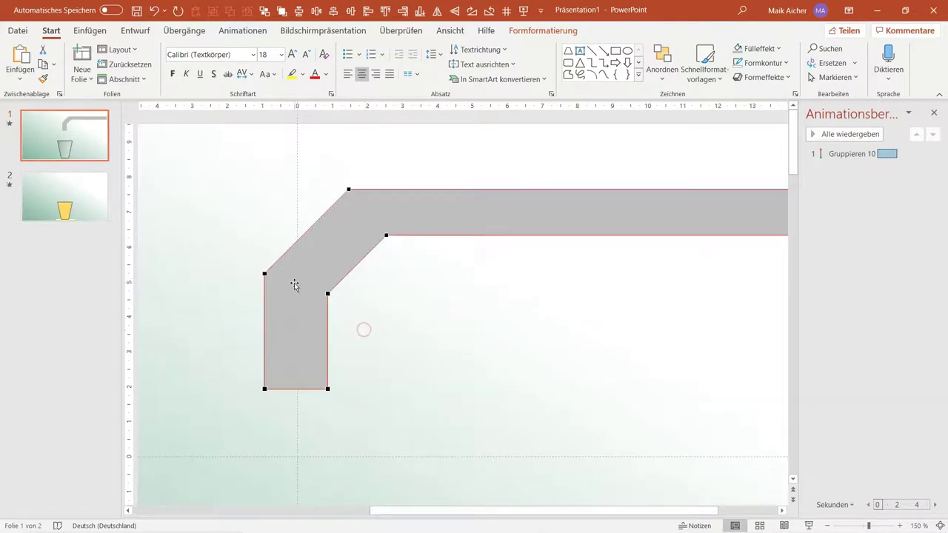
Add extra points on the pipe's left, top, lower and inner vertical edges.
{"action": "right_click", "coordinate": [265, 343]}
{"action": "left_click", "coordinate": [291, 354]}
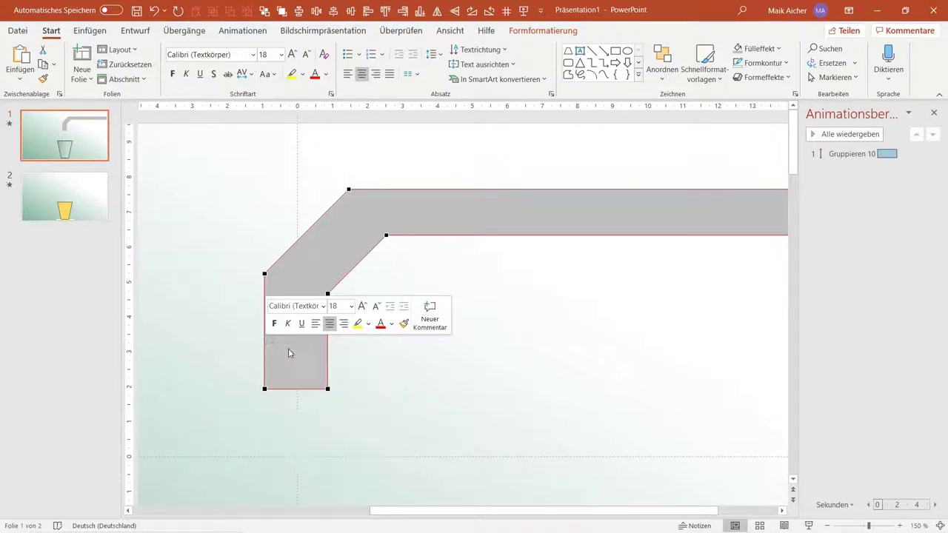
{"action": "right_click", "coordinate": [427, 190]}
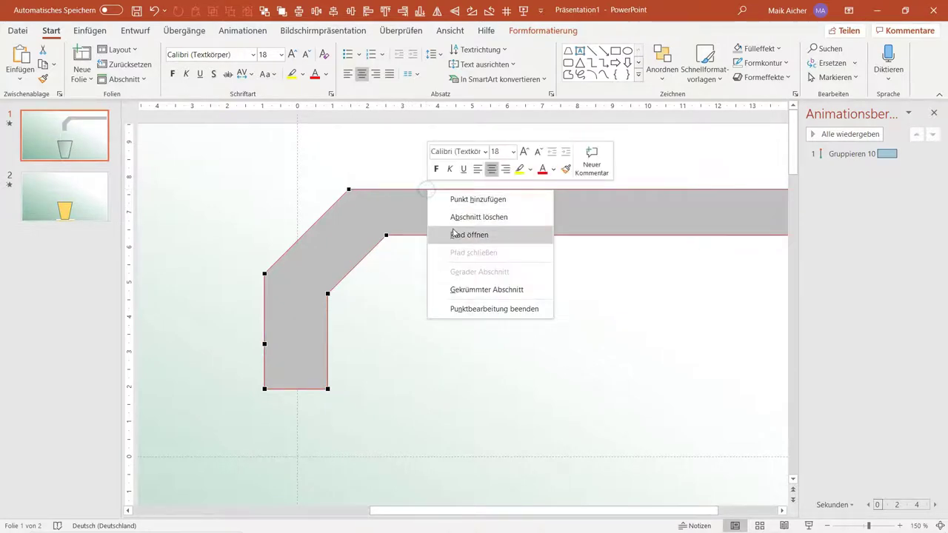
{"action": "left_click", "coordinate": [478, 199]}
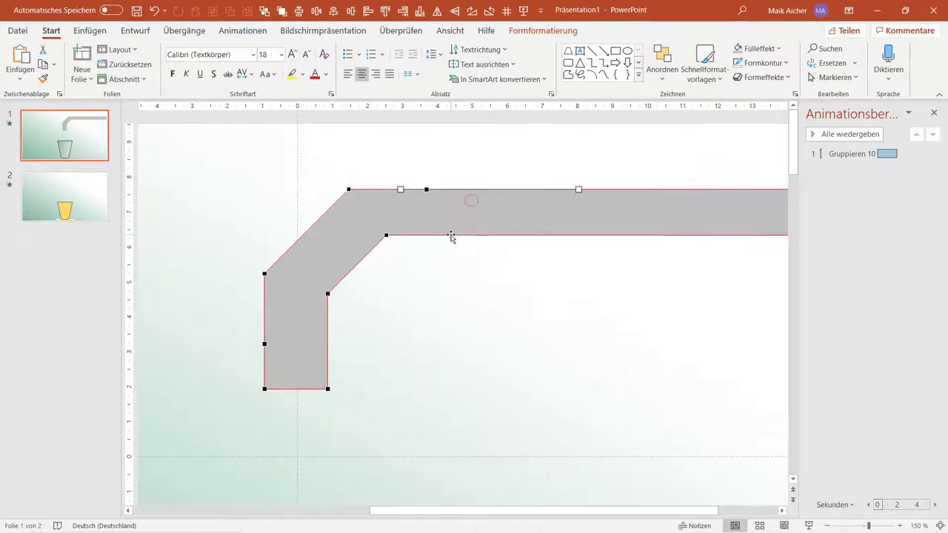
{"action": "right_click", "coordinate": [453, 236]}
{"action": "left_click", "coordinate": [473, 244]}
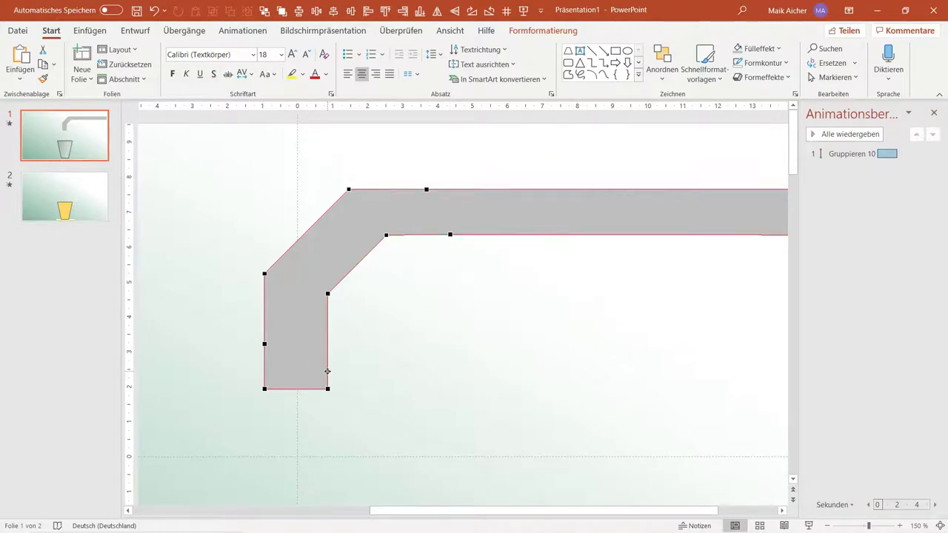
{"action": "right_click", "coordinate": [327, 372]}
{"action": "left_click", "coordinate": [356, 378]}
Turn the bend's outer and inner corner vertices into smooth points (Punkt glätten).
{"action": "right_click", "coordinate": [267, 274]}
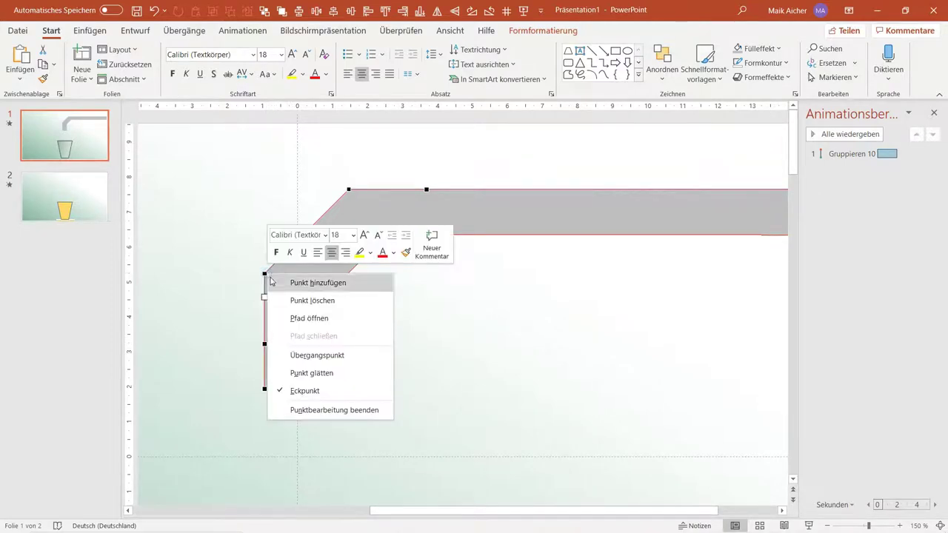
{"action": "left_click", "coordinate": [309, 373]}
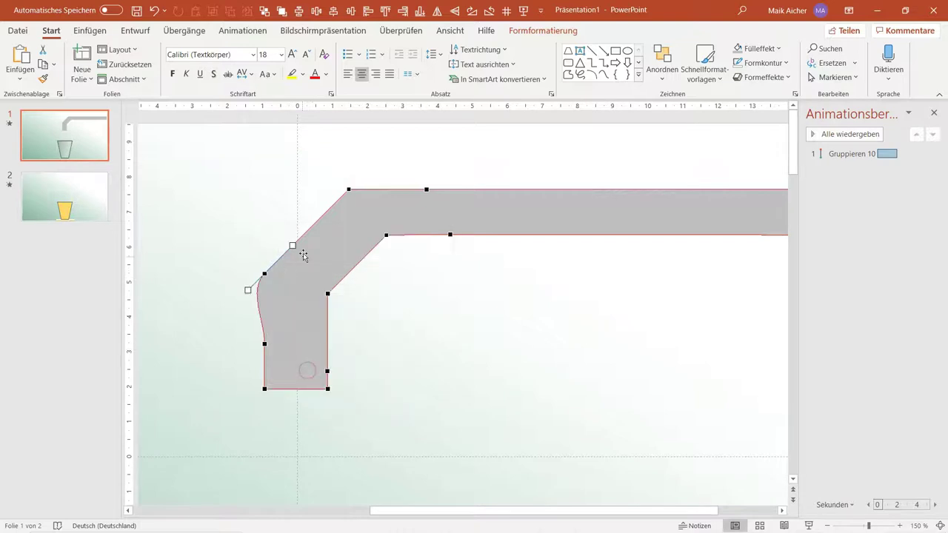
{"action": "right_click", "coordinate": [349, 190]}
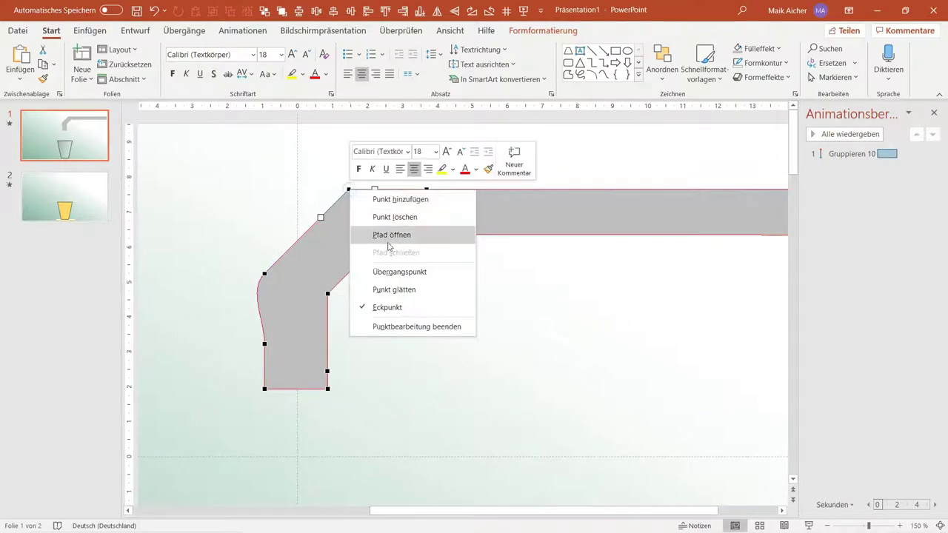
{"action": "left_click", "coordinate": [392, 285]}
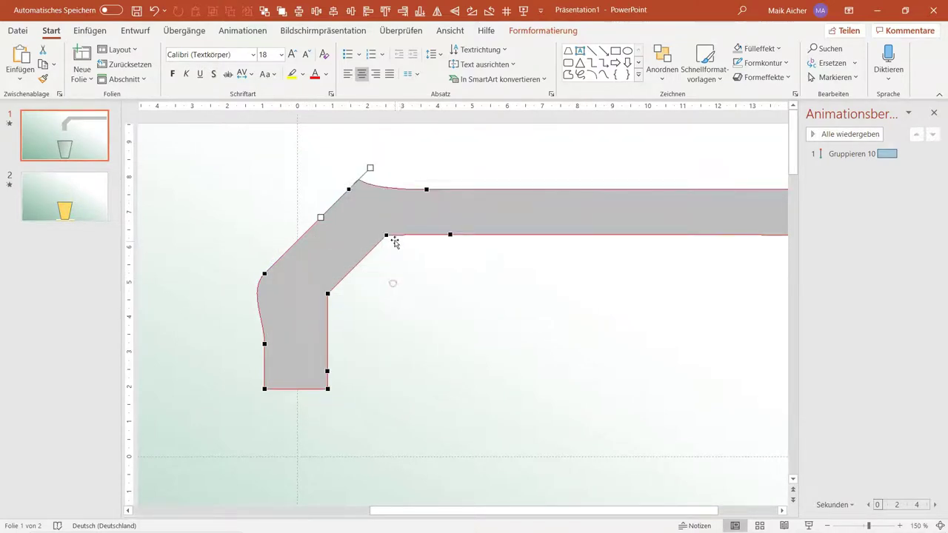
{"action": "right_click", "coordinate": [386, 235]}
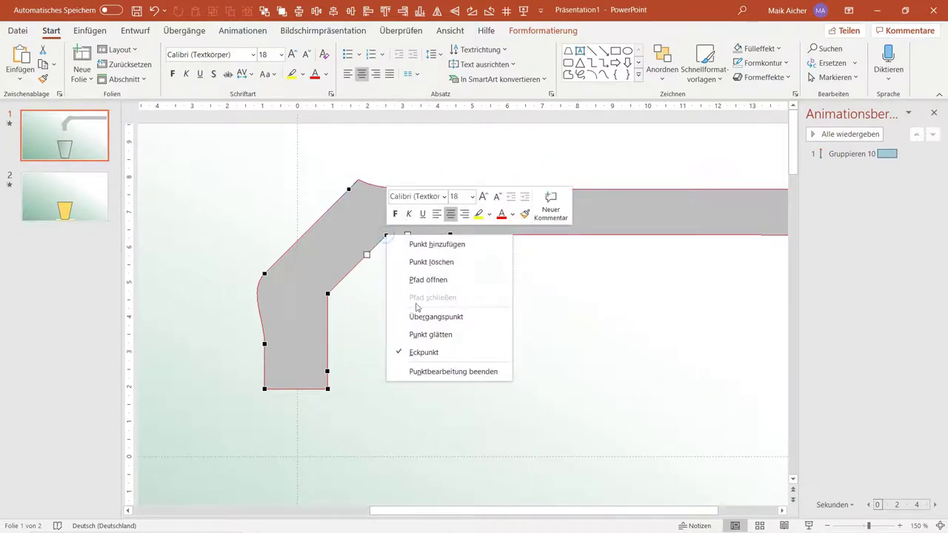
{"action": "left_click", "coordinate": [424, 331]}
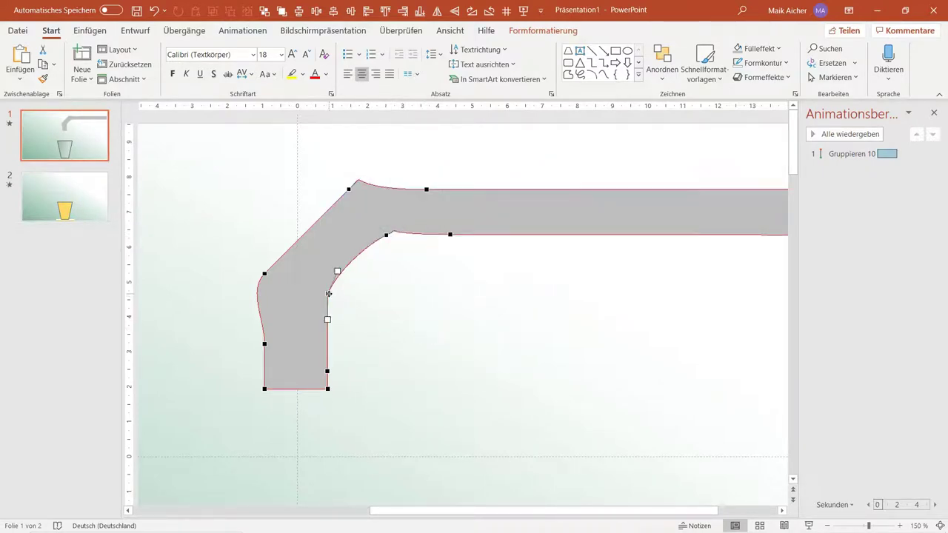
{"action": "right_click", "coordinate": [327, 293]}
Smooth the stem's inner corner and drag the outer bend's points and handles into a rounded arc.
{"action": "left_click", "coordinate": [380, 393]}
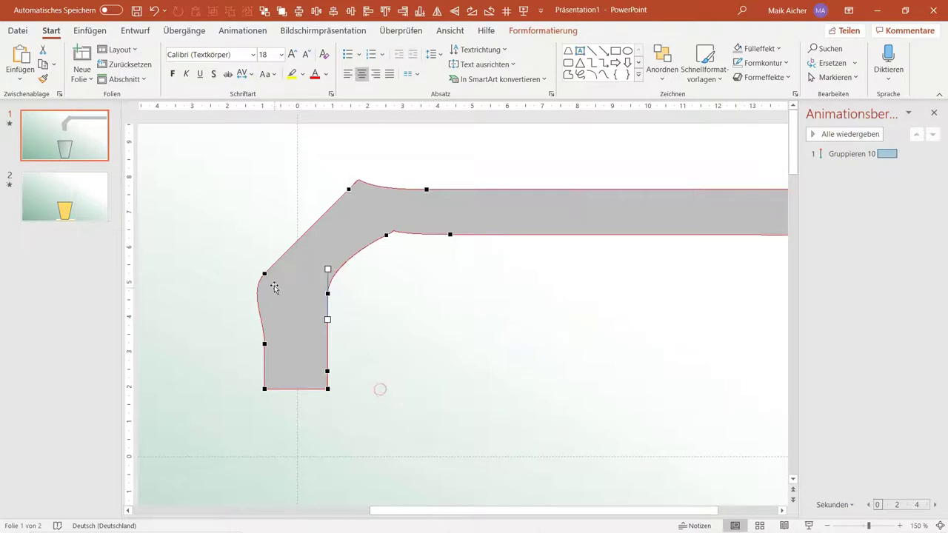
{"action": "left_click_drag", "start_coordinate": [264, 273], "coordinate": [276, 261]}
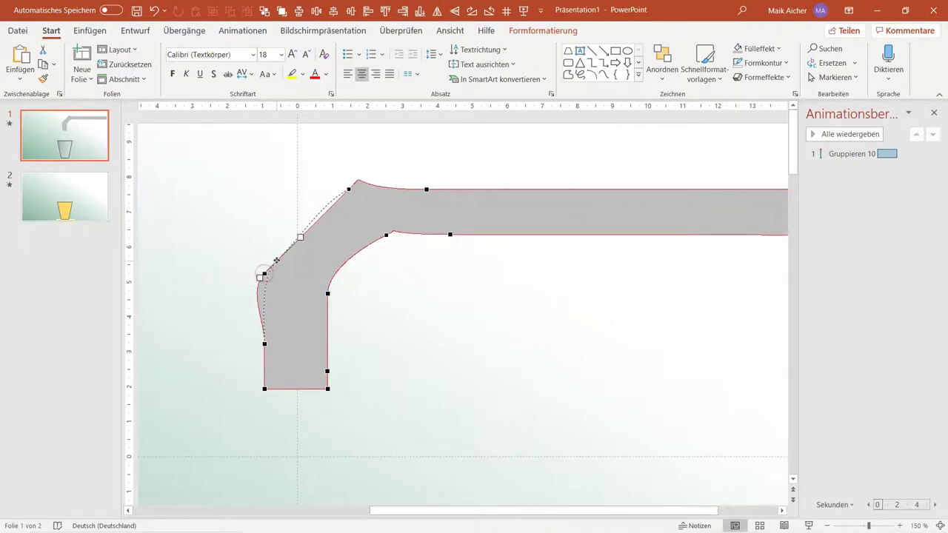
{"action": "left_click_drag", "start_coordinate": [348, 189], "coordinate": [340, 201]}
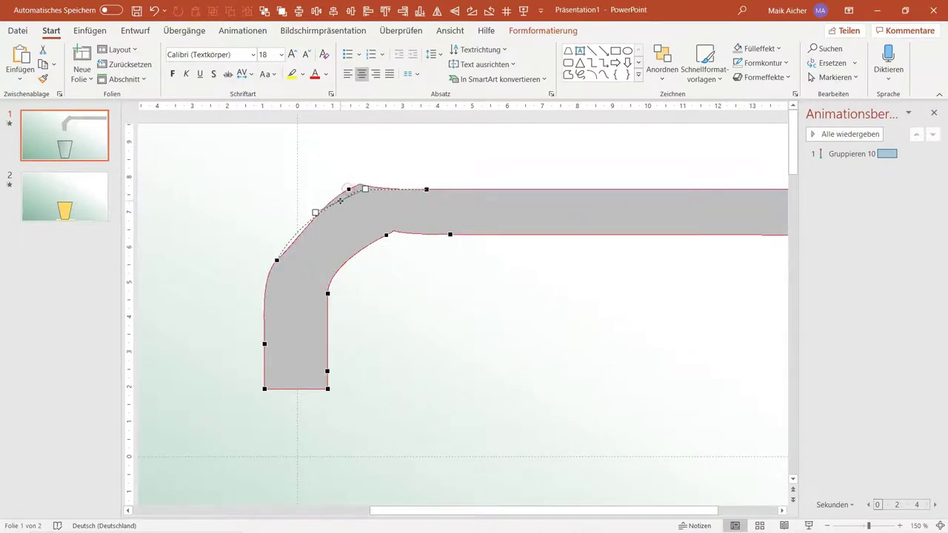
{"action": "left_click", "coordinate": [426, 190]}
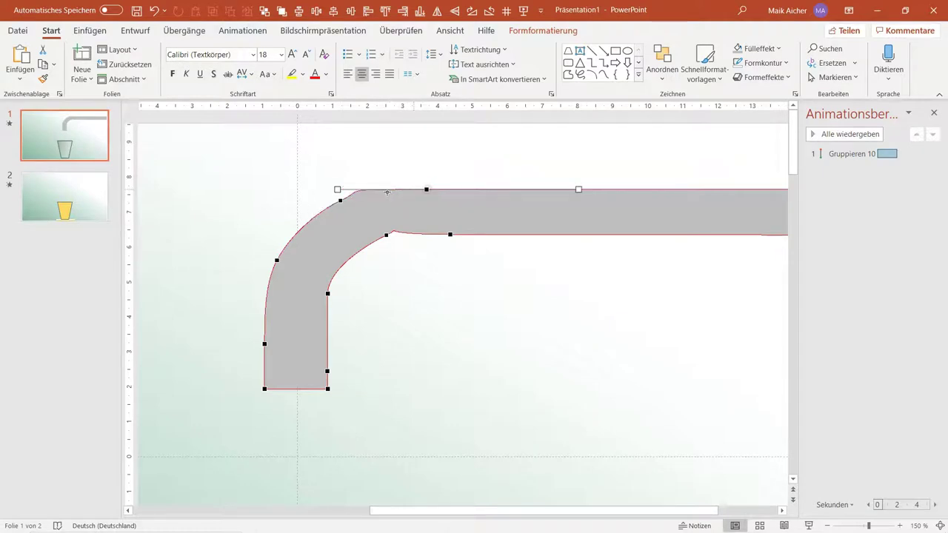
{"action": "left_click_drag", "start_coordinate": [338, 189], "coordinate": [395, 191]}
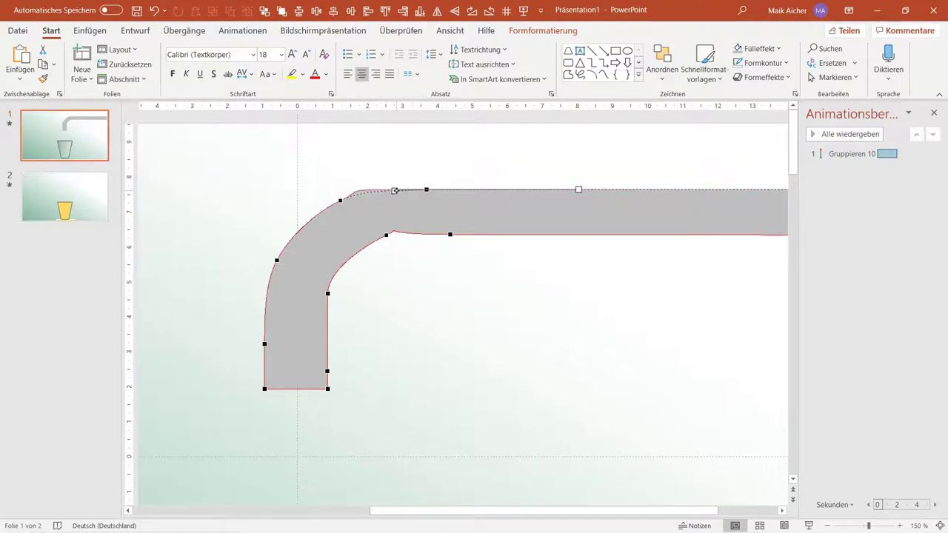
{"action": "left_click_drag", "start_coordinate": [400, 190], "coordinate": [402, 190]}
Adjust the inner bend's points and handles until it curves evenly, then finish point editing.
{"action": "left_click", "coordinate": [450, 235]}
{"action": "left_click_drag", "start_coordinate": [367, 235], "coordinate": [421, 235]}
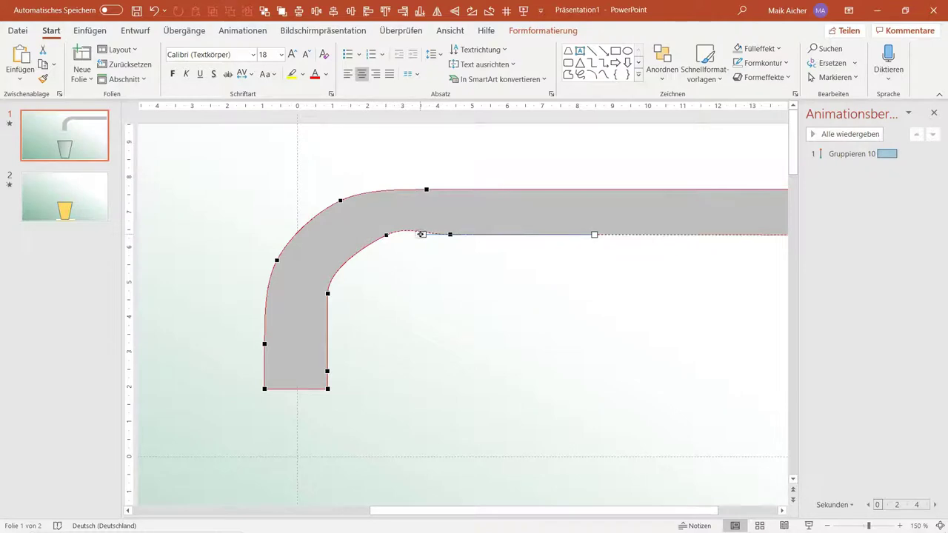
{"action": "left_click", "coordinate": [421, 235]}
{"action": "left_click_drag", "start_coordinate": [387, 234], "coordinate": [372, 247]}
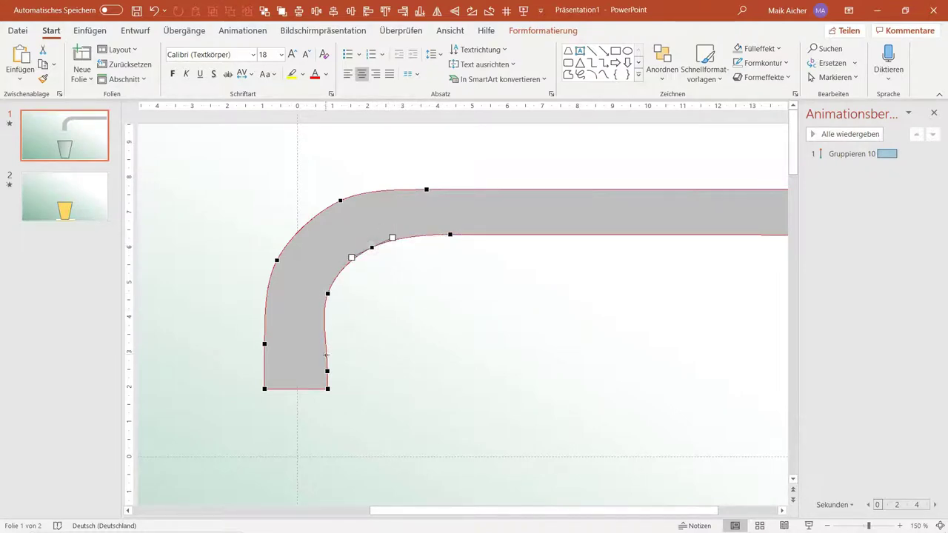
{"action": "left_click_drag", "start_coordinate": [328, 293], "coordinate": [333, 294]}
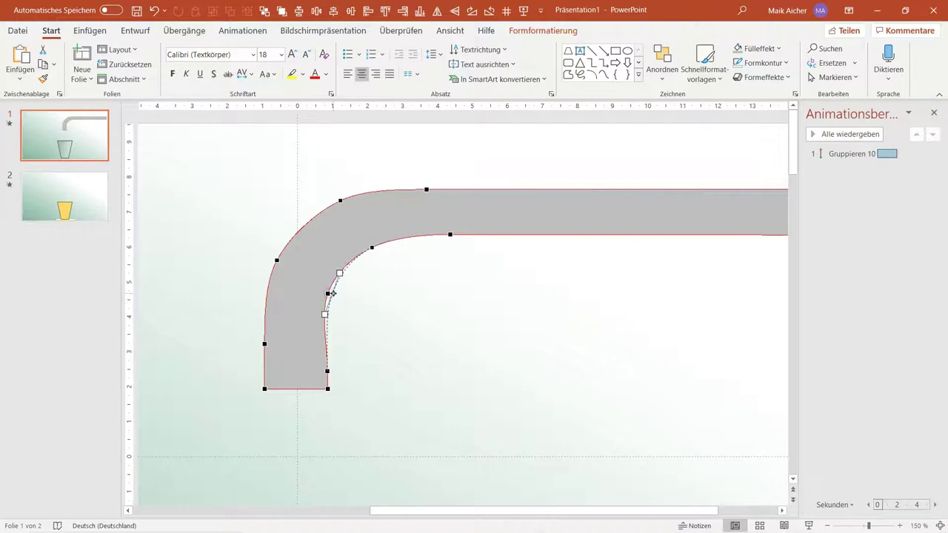
{"action": "left_click", "coordinate": [328, 388]}
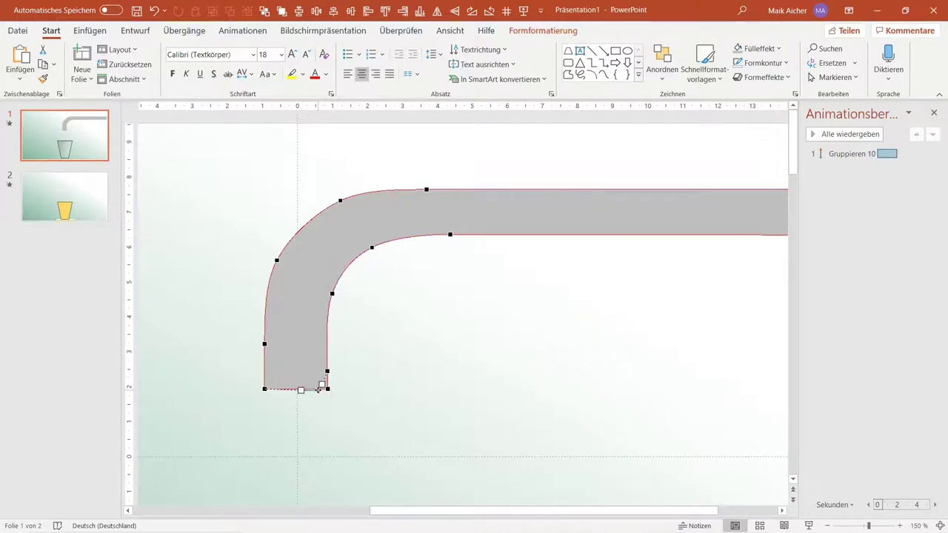
{"action": "mouse_move", "coordinate": [319, 390]}
{"action": "left_mouse_down"}
{"action": "mouse_move", "coordinate": [326, 386]}
{"action": "mouse_move", "coordinate": [322, 345]}
{"action": "left_mouse_up"}
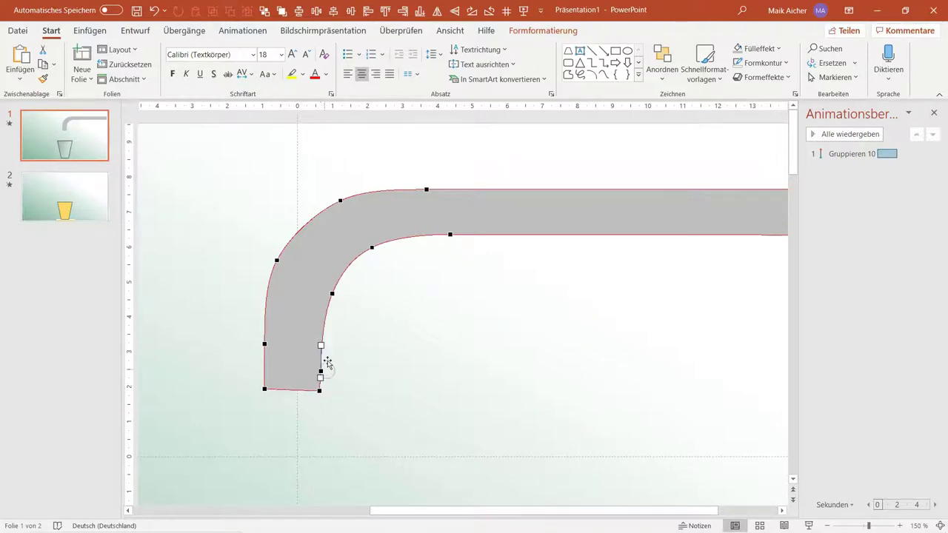
{"action": "left_click", "coordinate": [331, 295]}
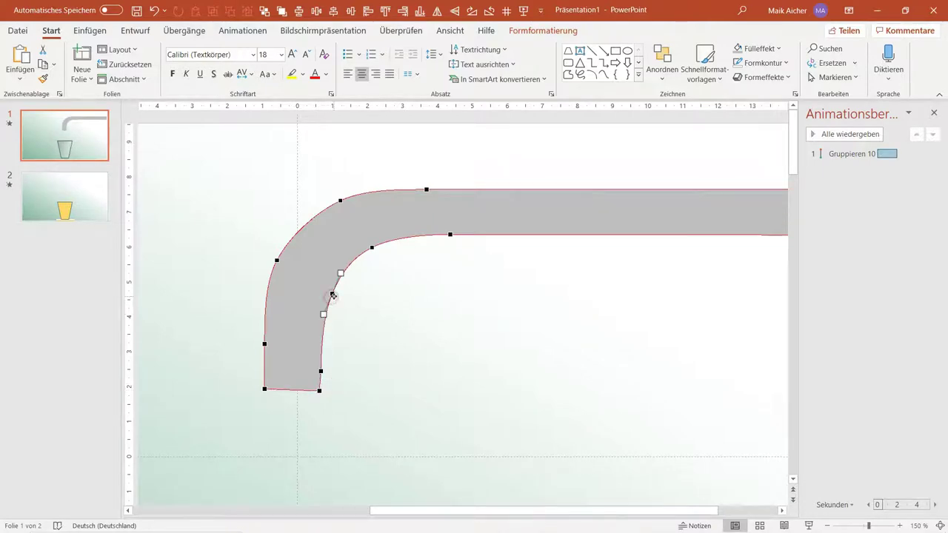
{"action": "left_click_drag", "start_coordinate": [333, 295], "coordinate": [329, 300]}
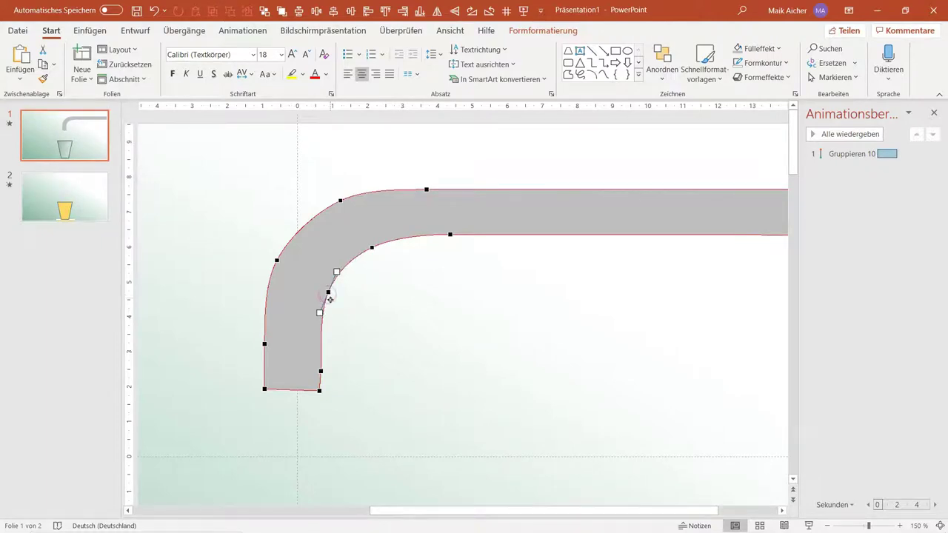
{"action": "left_click", "coordinate": [320, 391]}
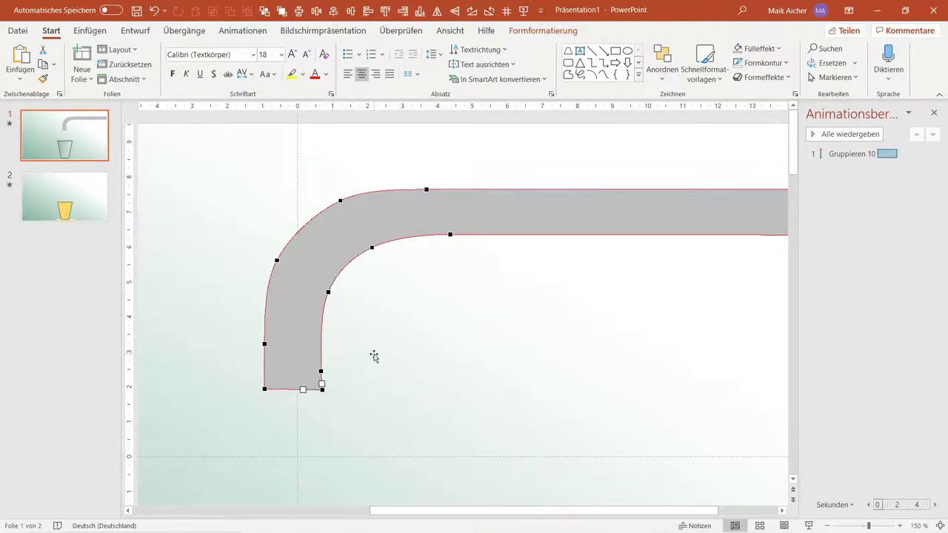
{"action": "left_click", "coordinate": [373, 248]}
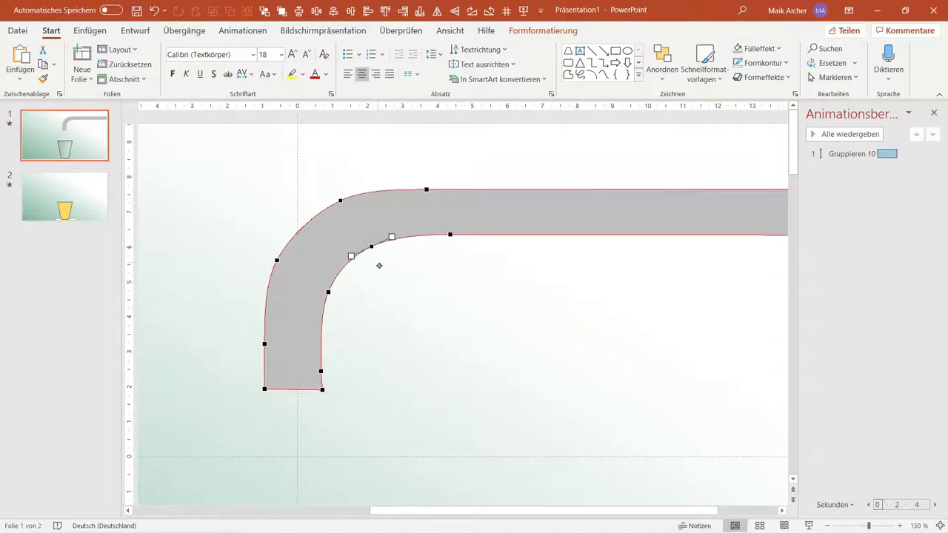
{"action": "left_click", "coordinate": [407, 291]}
Move the pipe group slightly lower above the glass and bring up Form formatieren.
{"action": "scroll", "coordinate": [410, 291], "scroll_direction": "down", "scroll_amount": 3}
{"action": "scroll", "coordinate": [445, 292], "scroll_direction": "down", "scroll_amount": 2}
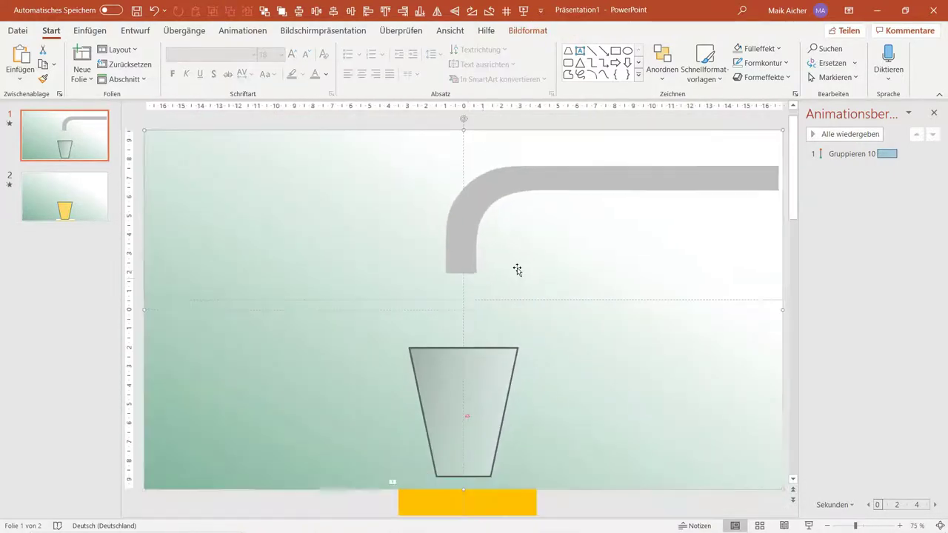
{"action": "left_click", "coordinate": [697, 181]}
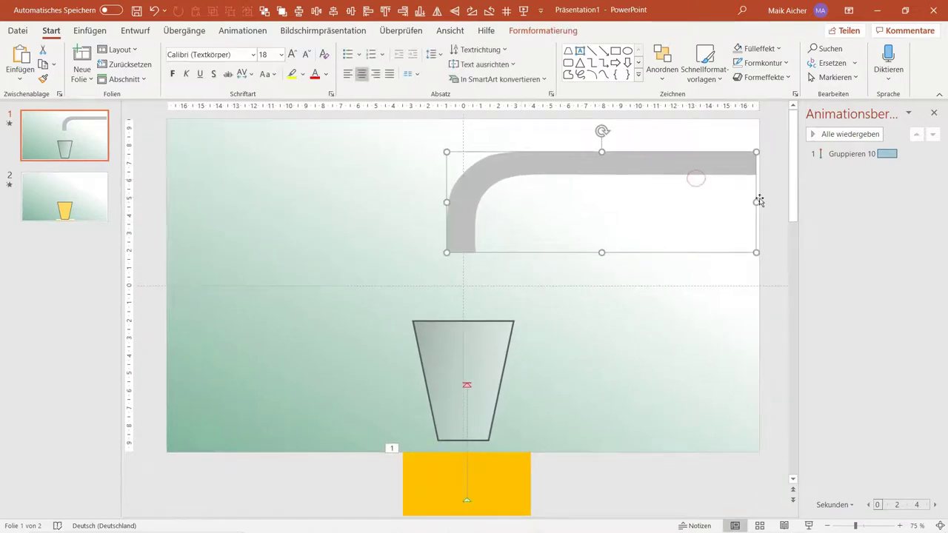
{"action": "left_click", "coordinate": [673, 286]}
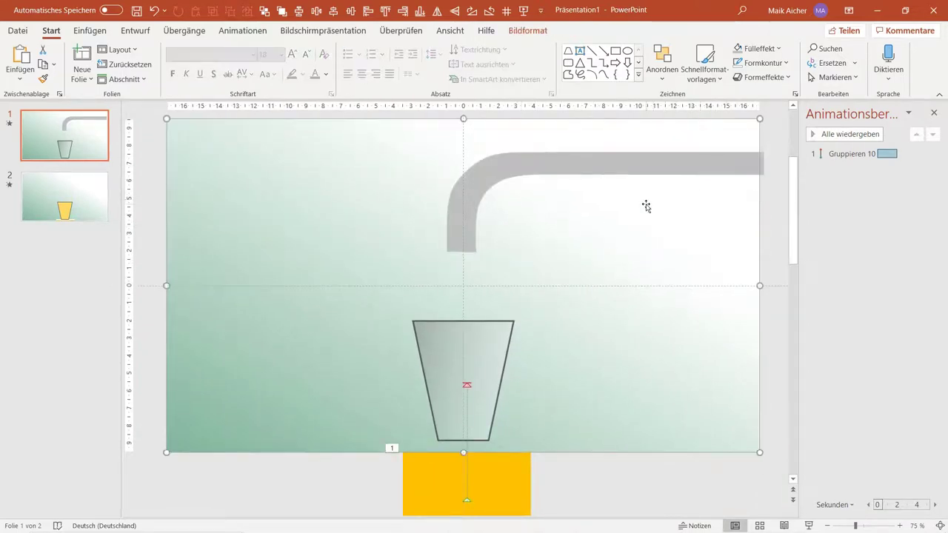
{"action": "left_click", "coordinate": [559, 162]}
{"action": "scroll", "coordinate": [565, 161], "scroll_direction": "up", "scroll_amount": 1}
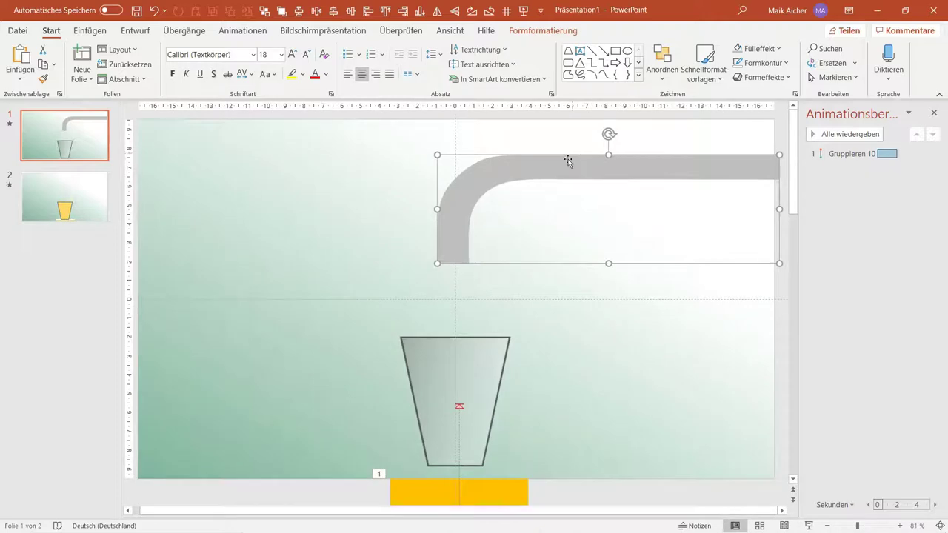
{"action": "left_click_drag", "start_coordinate": [565, 164], "coordinate": [570, 186]}
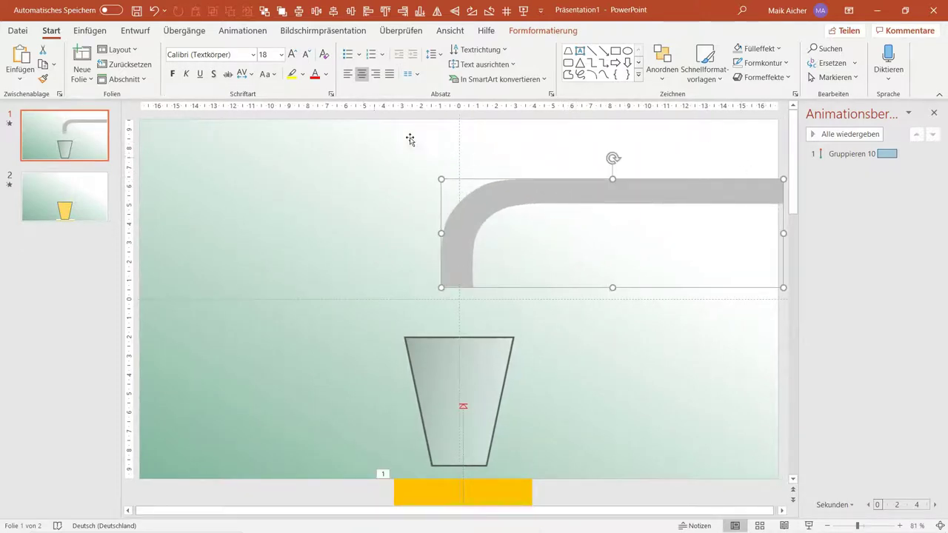
{"action": "left_click", "coordinate": [797, 93]}
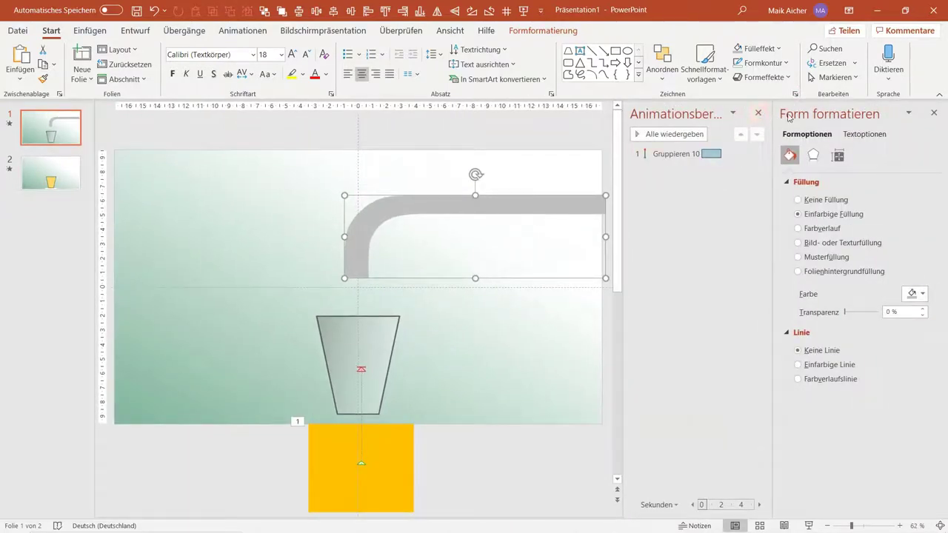
Give the pipe a Rund top bevel about 23.5 pt wide and 9 pt high in 3D-Format.
{"action": "left_click", "coordinate": [815, 155]}
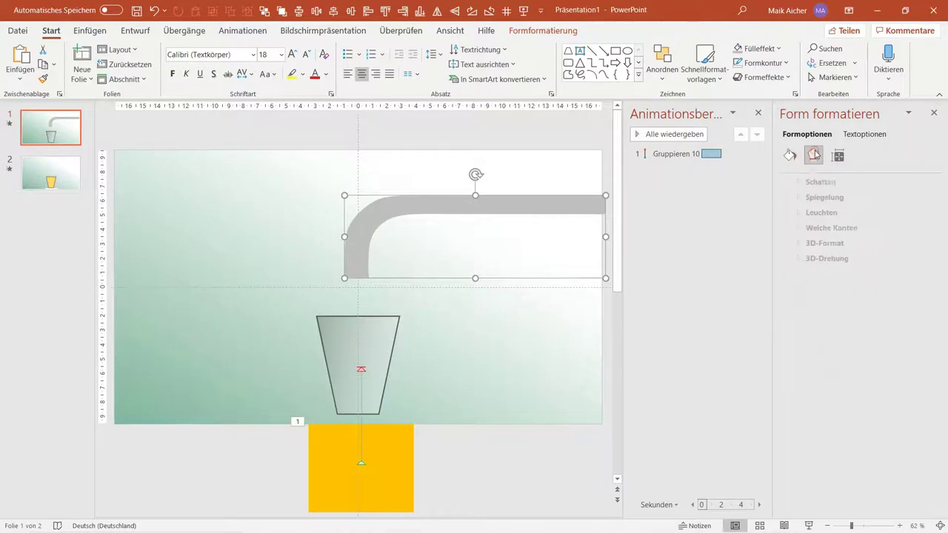
{"action": "left_click", "coordinate": [809, 244]}
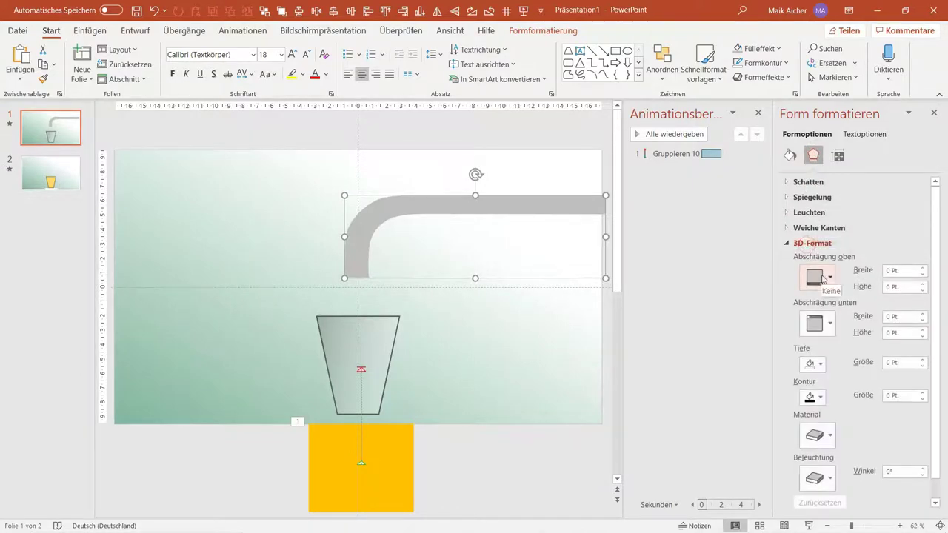
{"action": "left_click", "coordinate": [823, 279]}
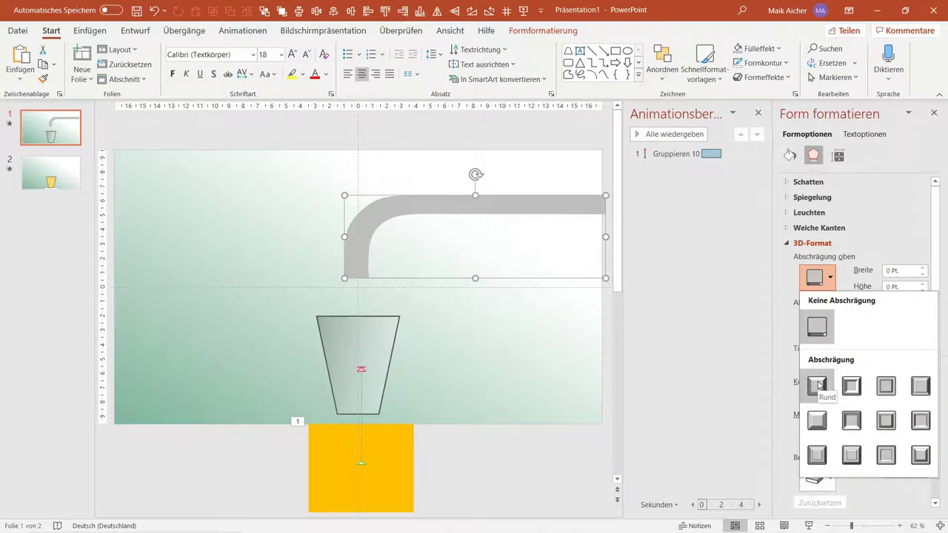
{"action": "left_click", "coordinate": [818, 384]}
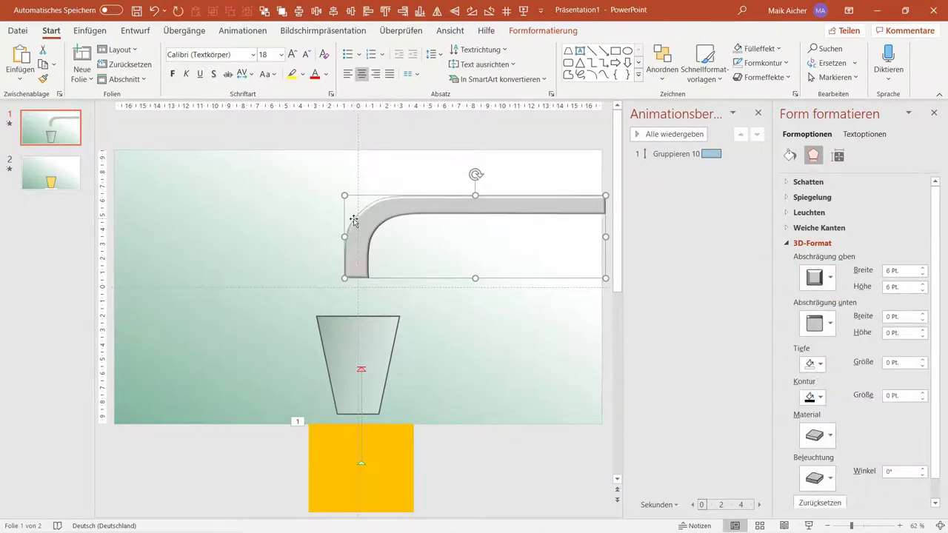
{"action": "scroll", "coordinate": [354, 220], "scroll_direction": "up", "scroll_amount": 1, "text": "ctrl"}
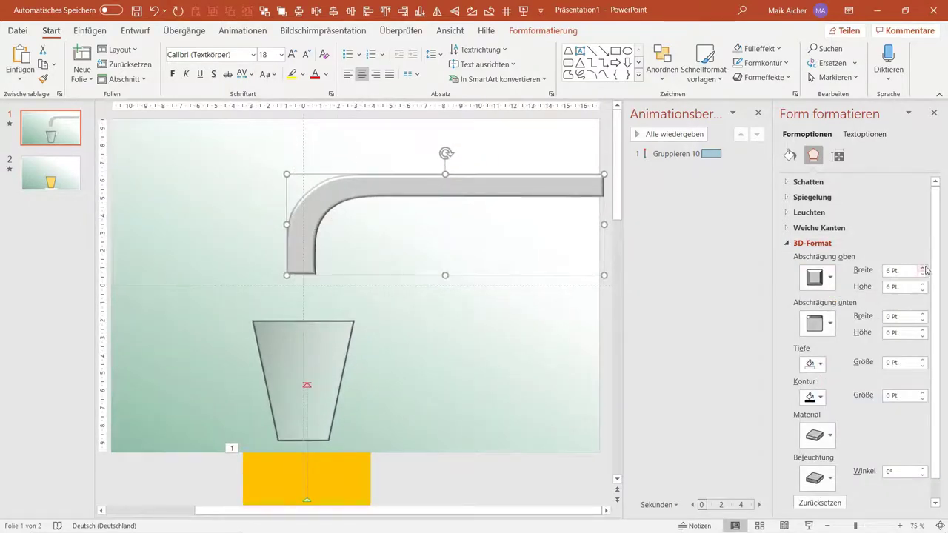
{"action": "left_click_drag", "start_coordinate": [923, 268], "coordinate": [923, 268]}
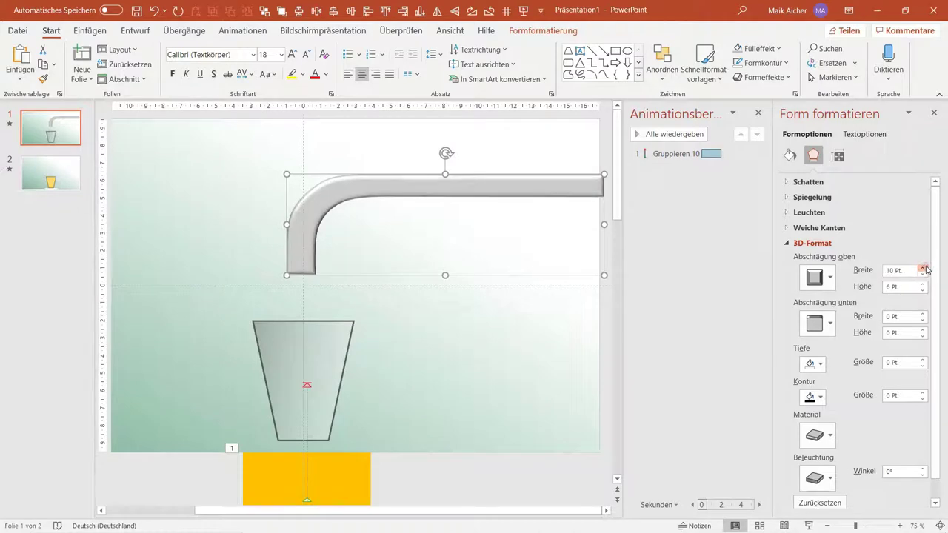
{"action": "mouse_move", "coordinate": [925, 269]}
{"action": "left_mouse_down"}
{"action": "mouse_move", "coordinate": [924, 288]}
{"action": "mouse_move", "coordinate": [923, 272]}
{"action": "left_mouse_up"}
{"action": "left_click", "coordinate": [489, 132]}
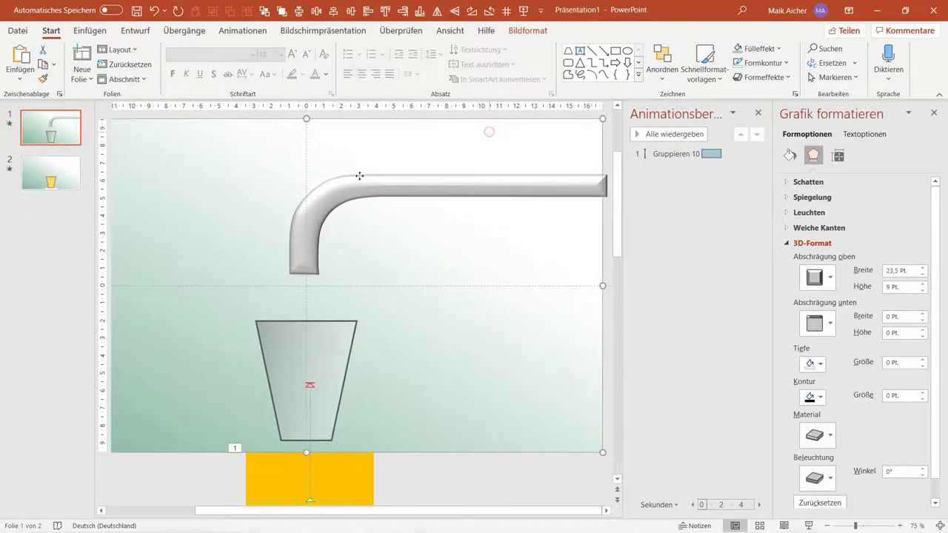
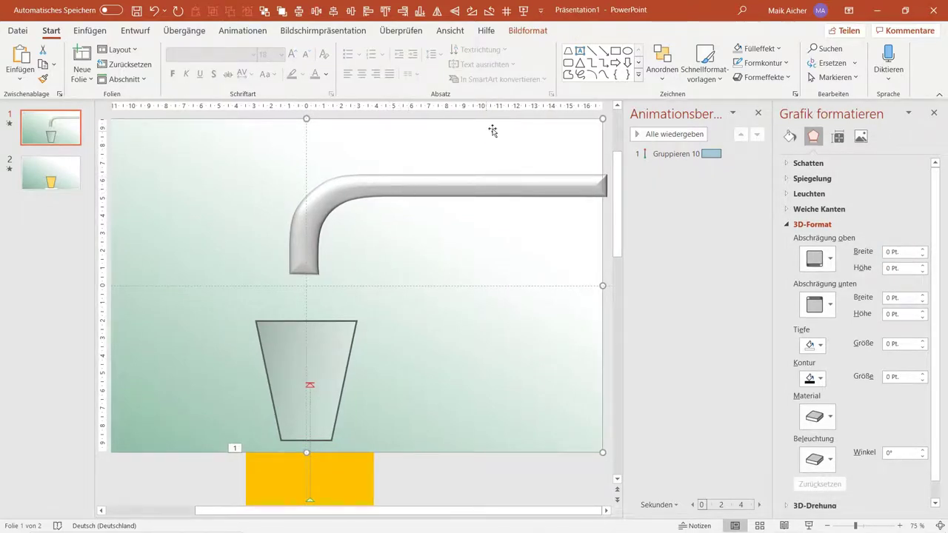
Draw a small rectangle just above the faucet pipe.
{"action": "left_click", "coordinate": [615, 50]}
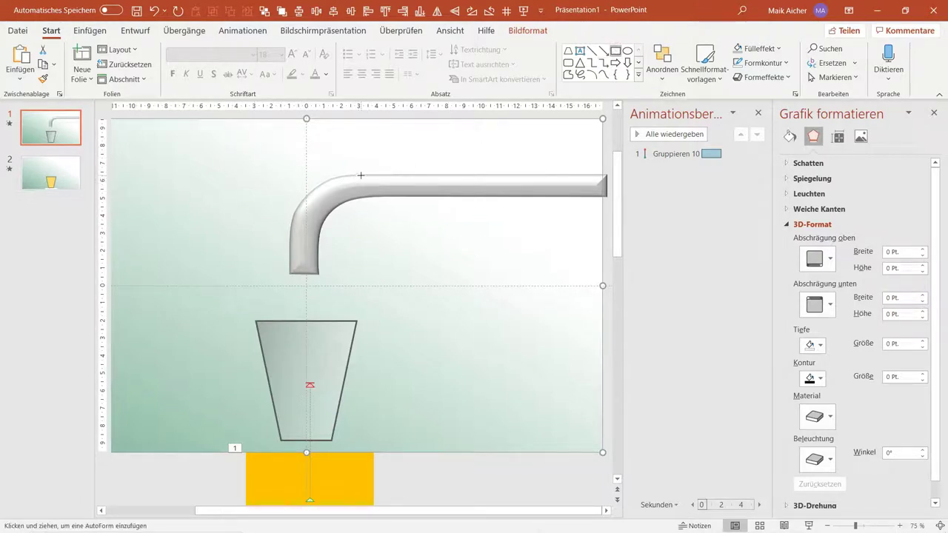
{"action": "mouse_move", "coordinate": [361, 176]}
{"action": "left_mouse_down"}
{"action": "mouse_move", "coordinate": [407, 153]}
{"action": "mouse_move", "coordinate": [409, 163]}
{"action": "left_mouse_up"}
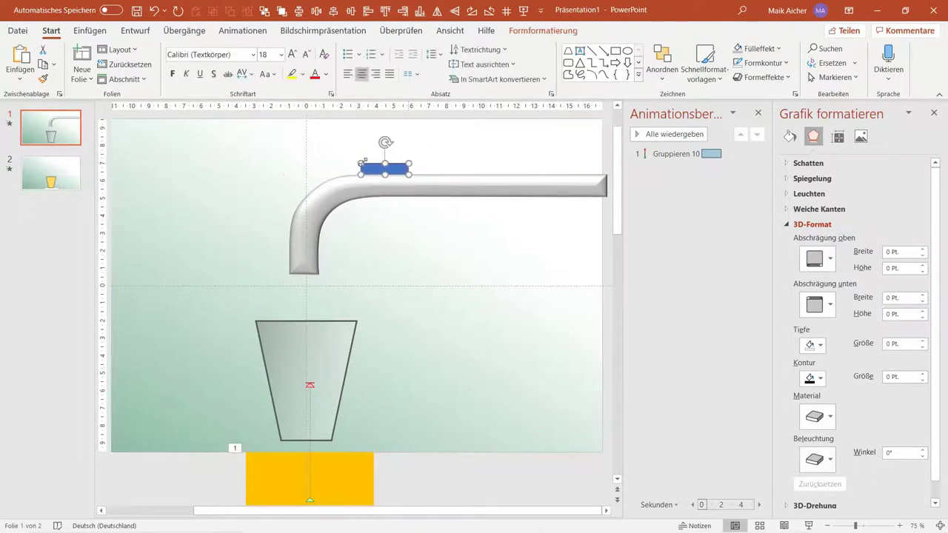
{"action": "left_click", "coordinate": [269, 193]}
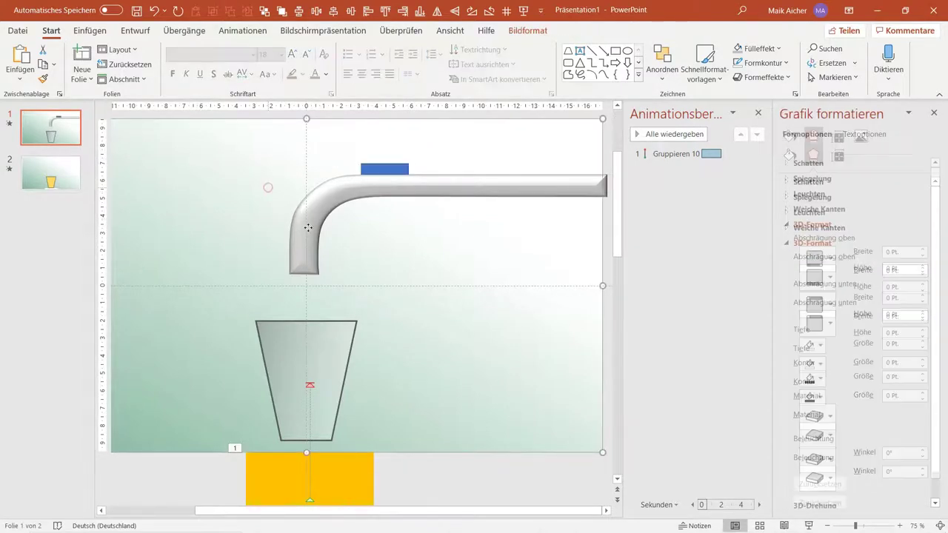
Copy the pipe's silver 3D bevel onto the small rectangle with Format Painter.
{"action": "left_click", "coordinate": [302, 236]}
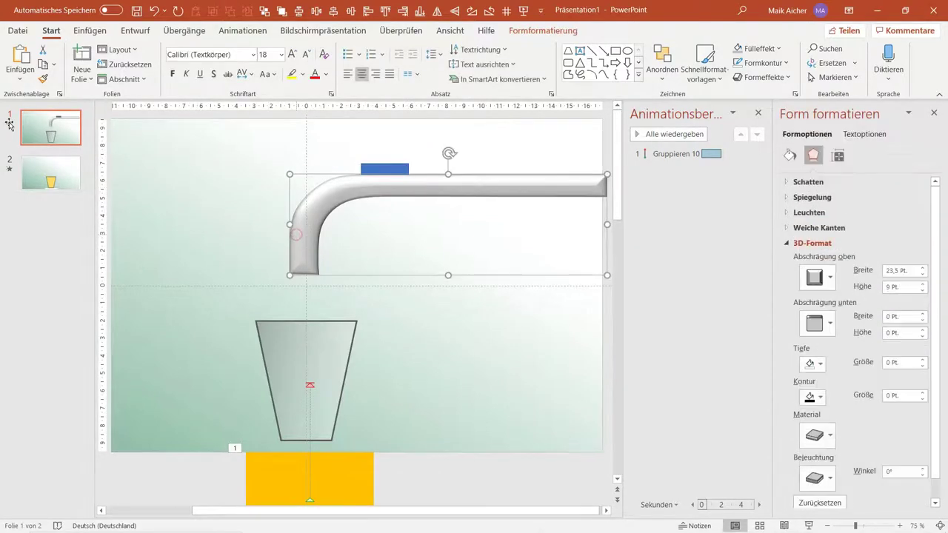
{"action": "left_click", "coordinate": [44, 80]}
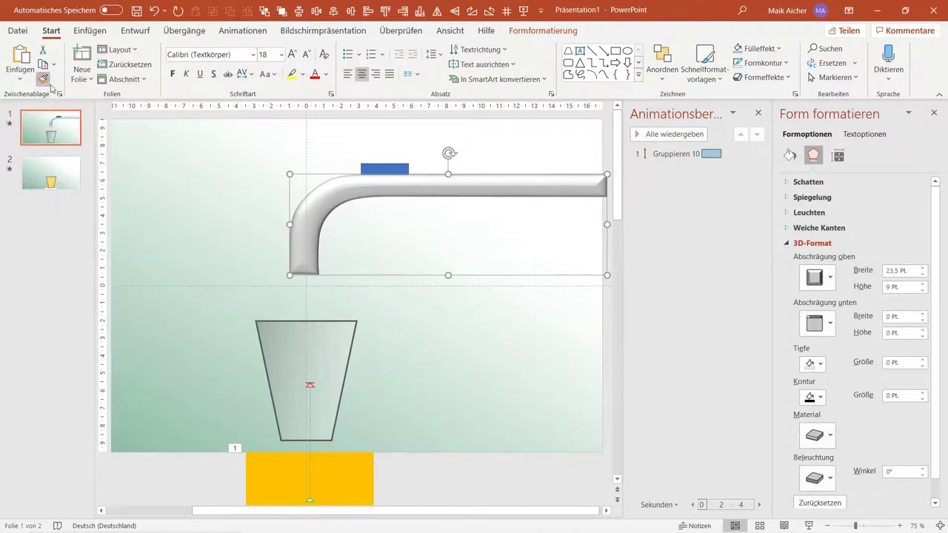
{"action": "left_click", "coordinate": [370, 168]}
{"action": "left_click", "coordinate": [449, 154]}
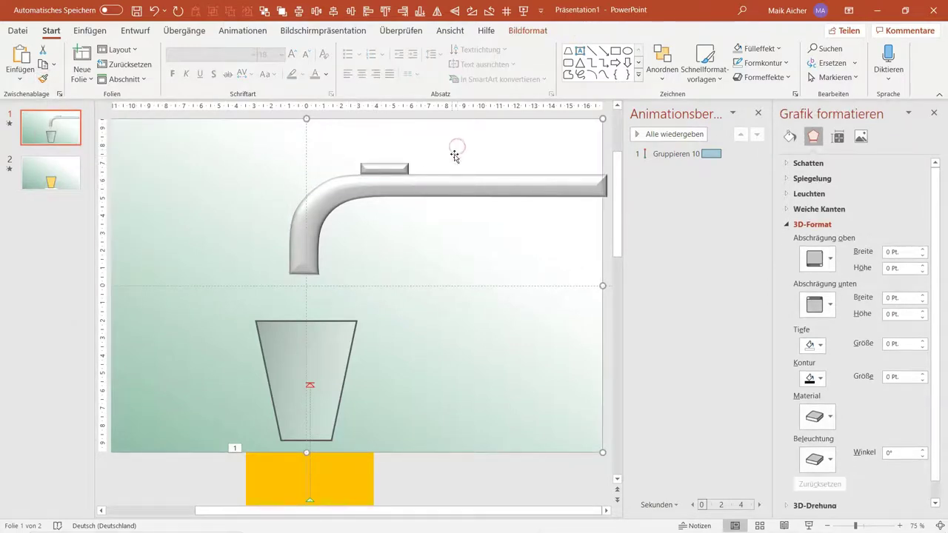
{"action": "left_click", "coordinate": [639, 75]}
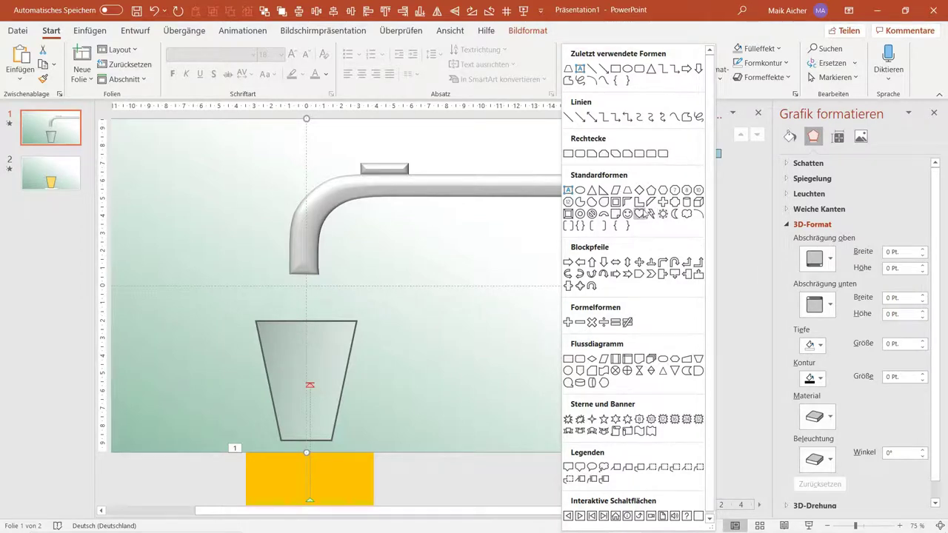
Draw a blue trapezoid below the pipe, then flip and narrow a copy and stack them tip to tip.
{"action": "left_click", "coordinate": [628, 191]}
{"action": "mouse_move", "coordinate": [474, 233]}
{"action": "left_mouse_down"}
{"action": "mouse_move", "coordinate": [492, 274]}
{"action": "mouse_move", "coordinate": [392, 146]}
{"action": "mouse_move", "coordinate": [445, 274]}
{"action": "mouse_move", "coordinate": [476, 285]}
{"action": "left_mouse_up"}
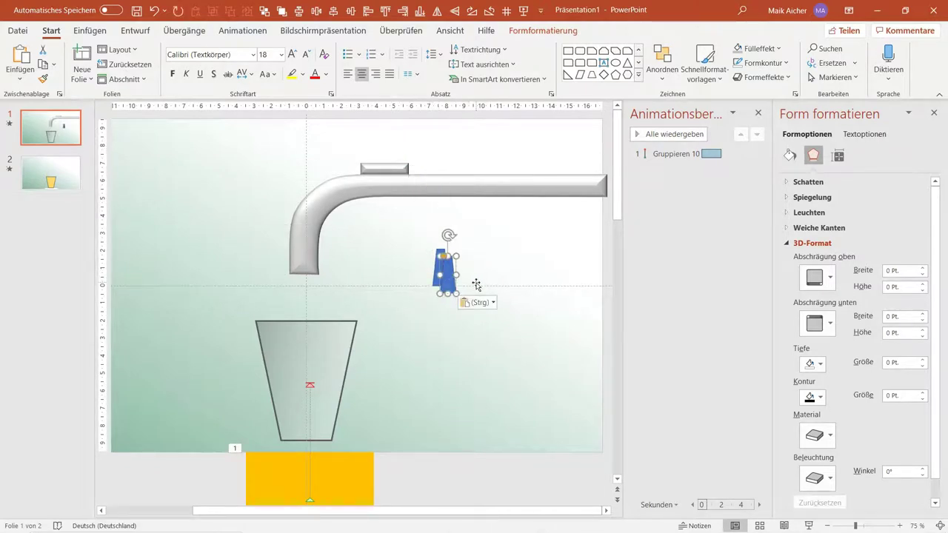
{"action": "left_click", "coordinate": [454, 10]}
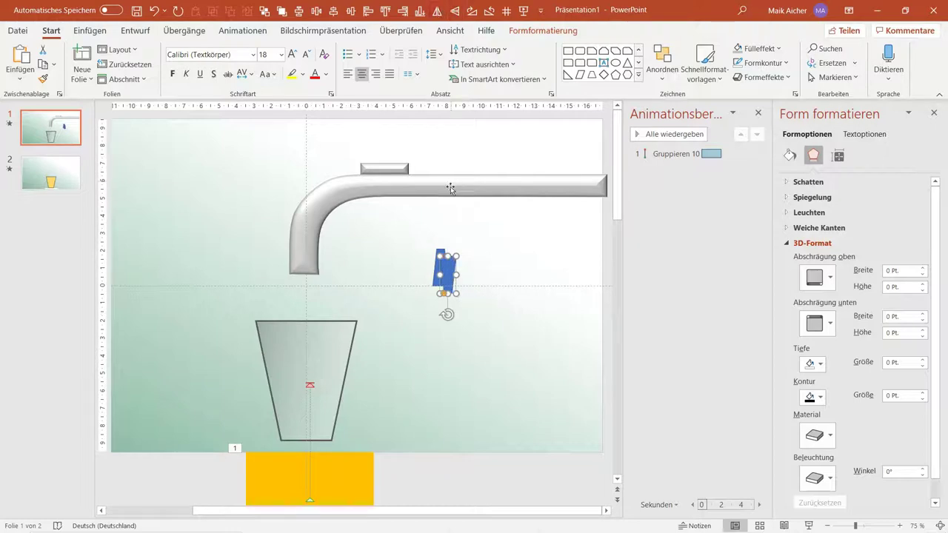
{"action": "left_click_drag", "start_coordinate": [454, 275], "coordinate": [449, 236]}
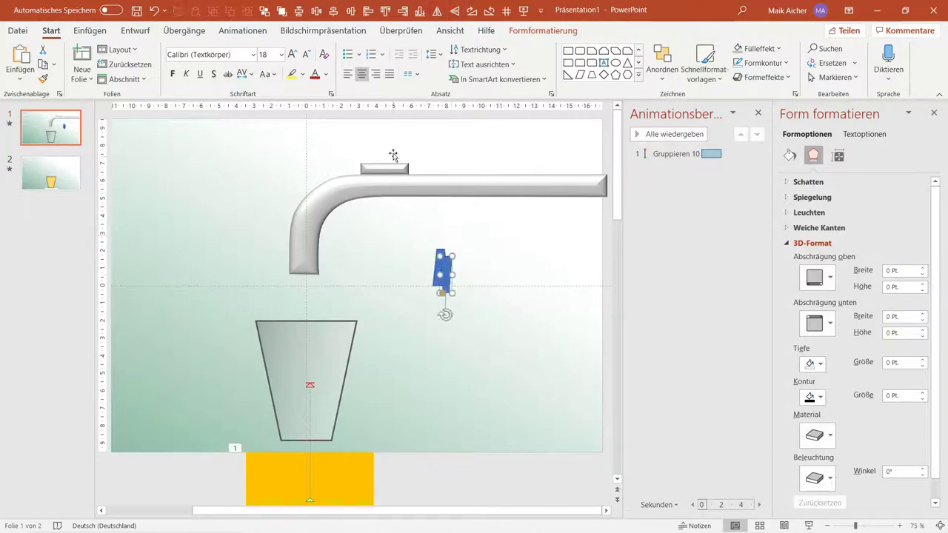
{"action": "scroll", "coordinate": [342, 316], "scroll_direction": "up", "scroll_amount": 5, "text": "ctrl"}
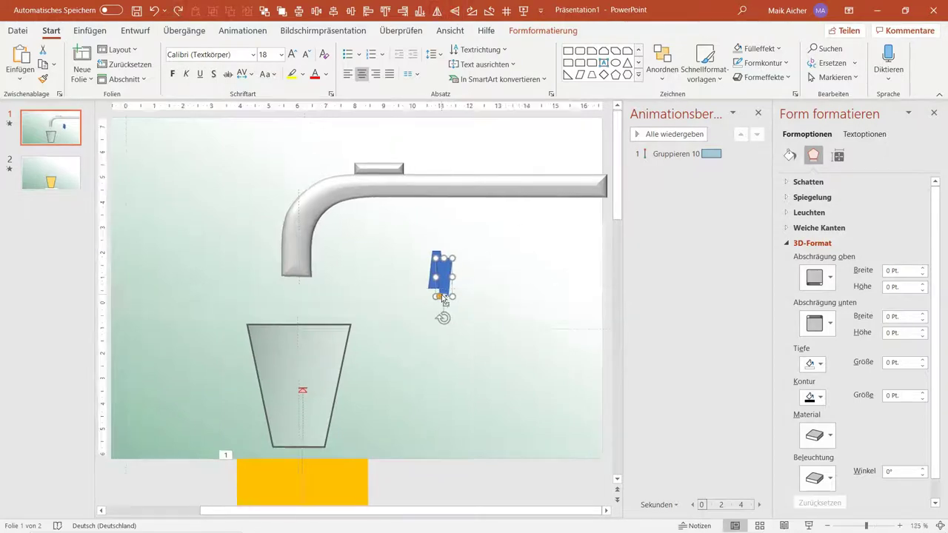
{"action": "left_click_drag", "start_coordinate": [363, 301], "coordinate": [347, 212]}
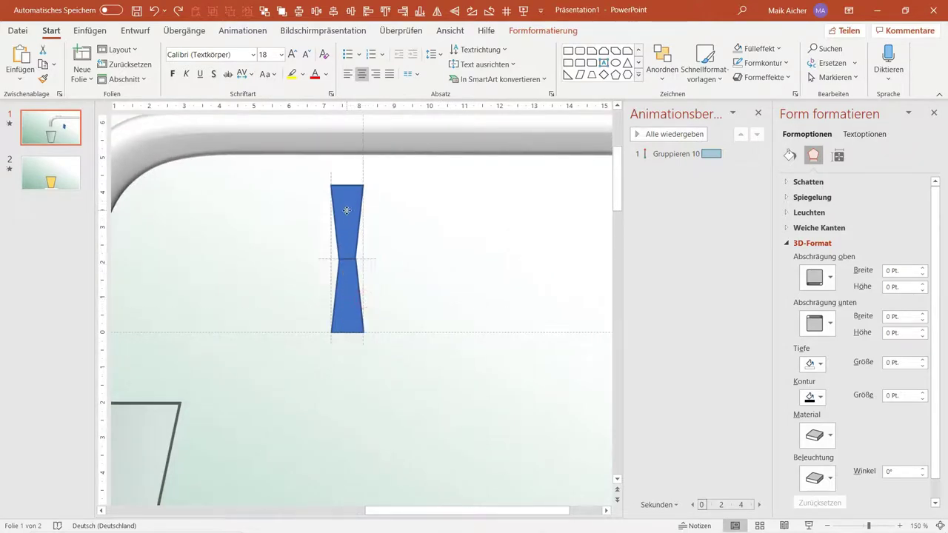
{"action": "scroll", "coordinate": [333, 164], "scroll_direction": "down", "scroll_amount": 2, "text": "ctrl"}
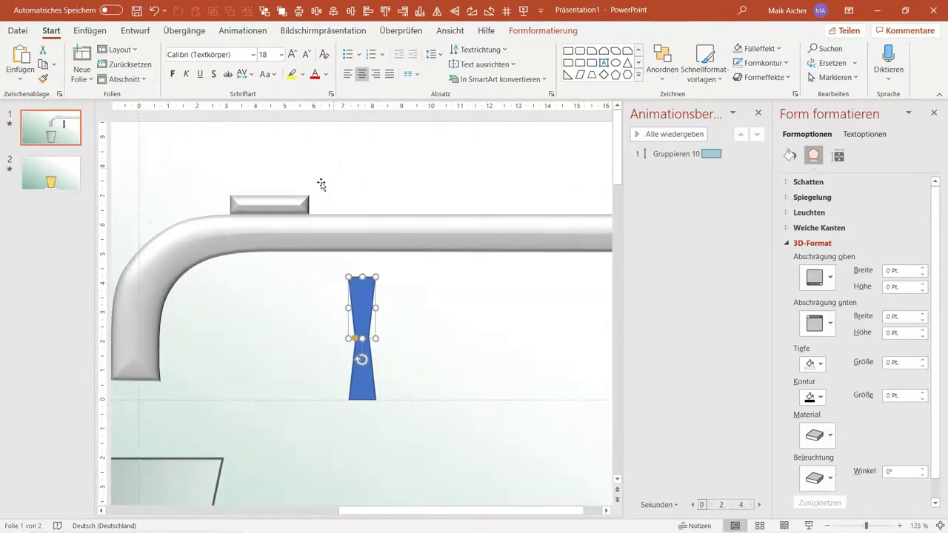
{"action": "left_click", "coordinate": [275, 227]}
Paint the pipe's bevel onto the upper trapezoid and fill it dark grey.
{"action": "left_click", "coordinate": [43, 79]}
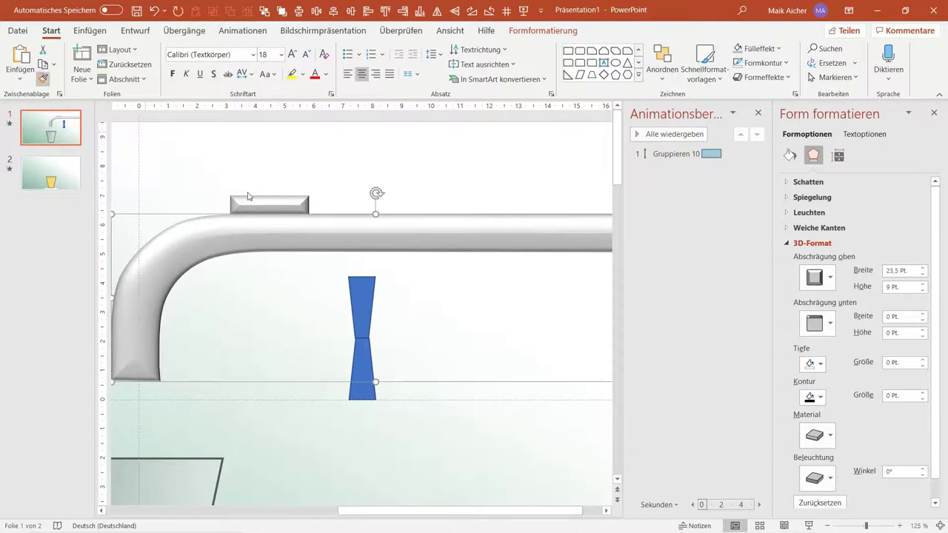
{"action": "left_click", "coordinate": [363, 300]}
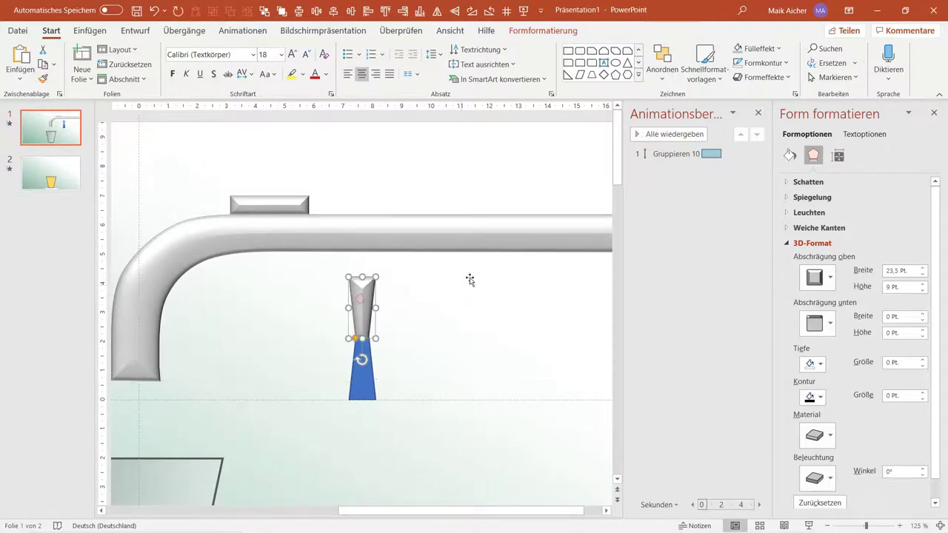
{"action": "left_click", "coordinate": [757, 48]}
{"action": "left_click", "coordinate": [748, 111]}
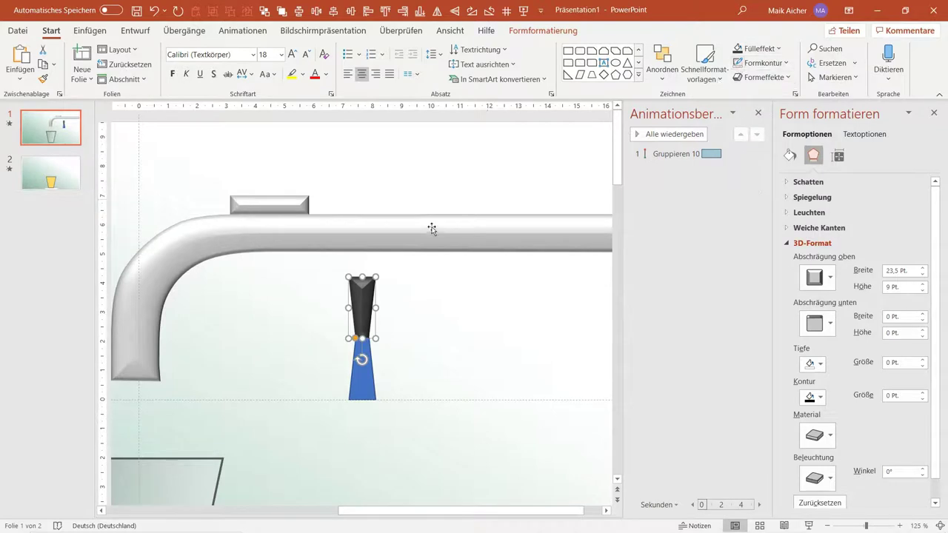
Check the pipe, block and dark trapezoid selections, then select the blue lower trapezoid.
{"action": "left_click", "coordinate": [299, 227]}
{"action": "left_click", "coordinate": [290, 206], "text": "shift"}
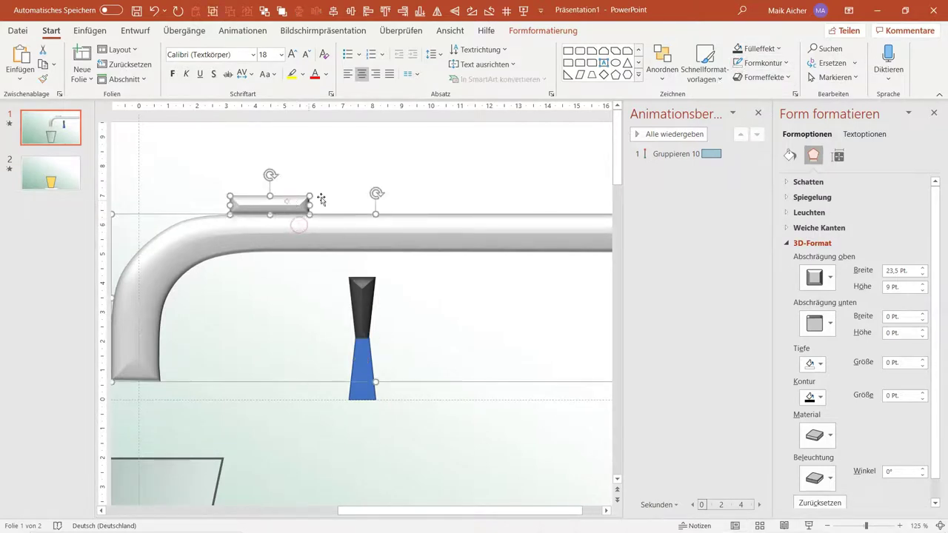
{"action": "left_click", "coordinate": [540, 165]}
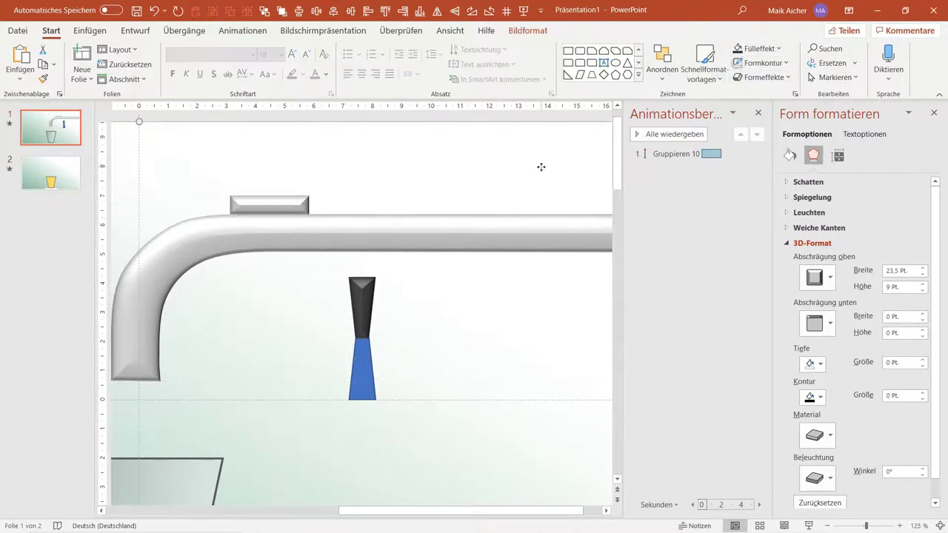
{"action": "left_click", "coordinate": [365, 312]}
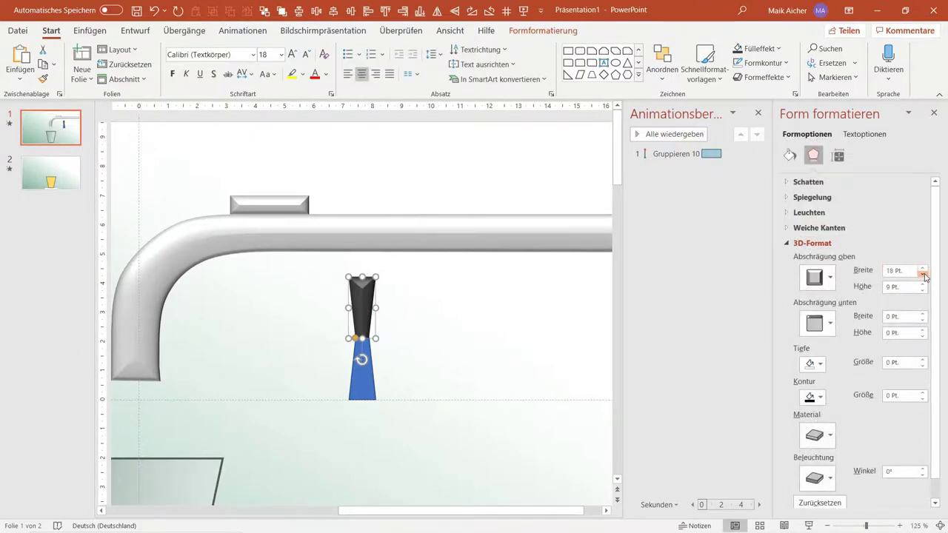
{"action": "left_click", "coordinate": [487, 297]}
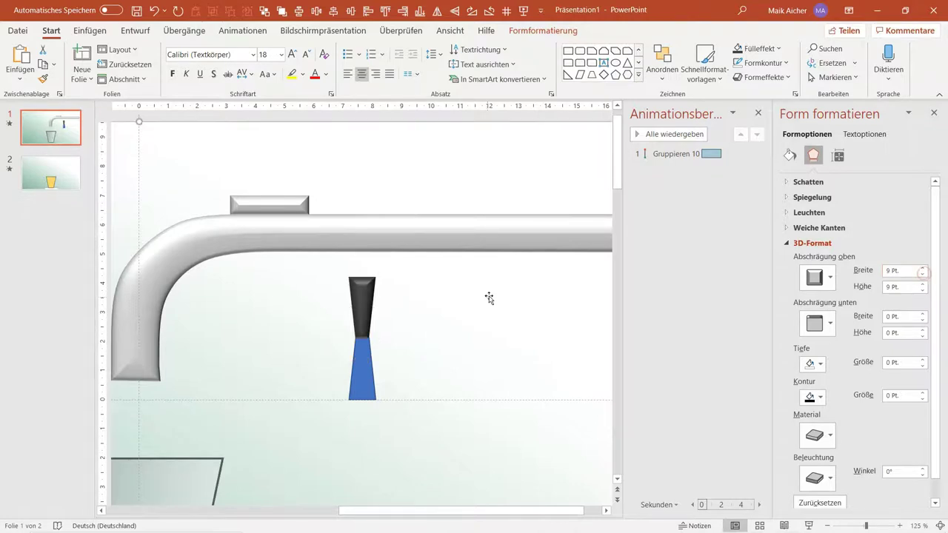
{"action": "left_click", "coordinate": [363, 356]}
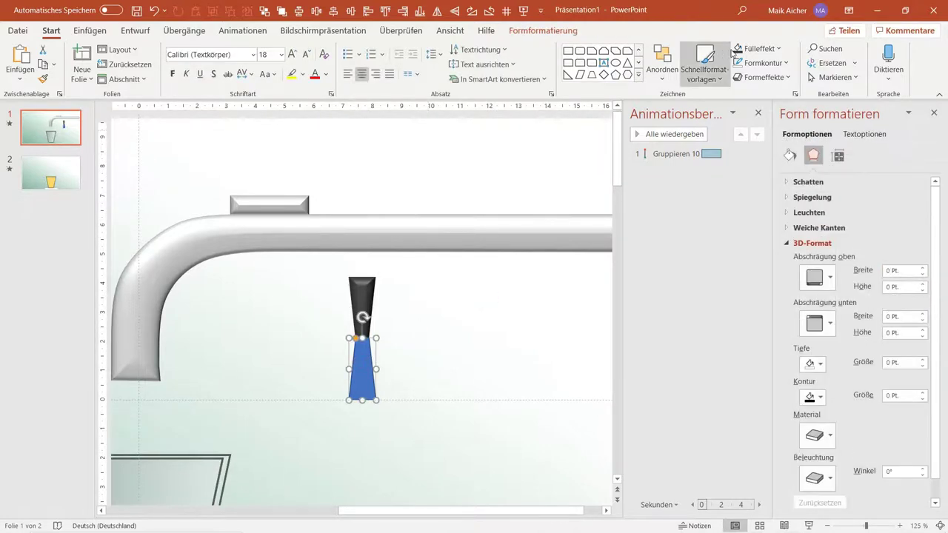
Give the lower trapezoid No Fill and No Outline so it becomes invisible.
{"action": "left_click", "coordinate": [757, 49]}
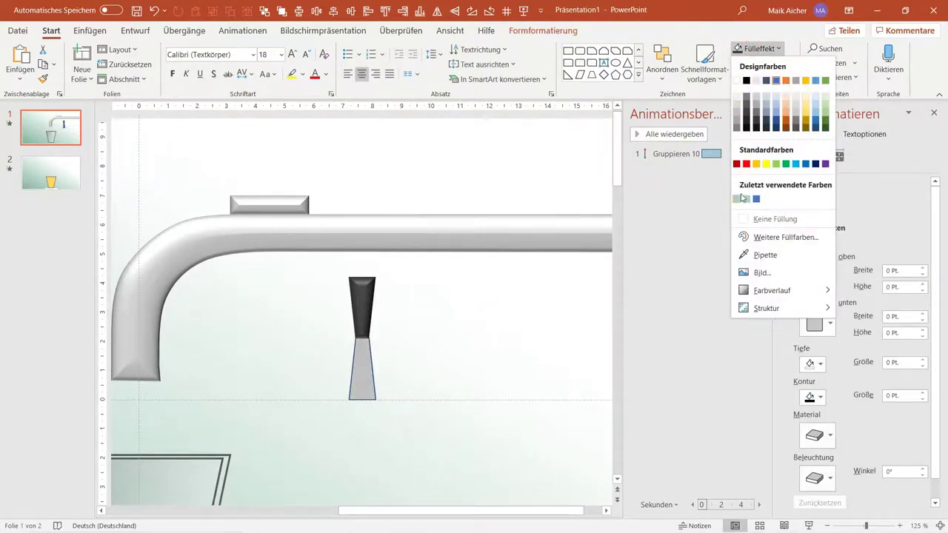
{"action": "left_click", "coordinate": [741, 217]}
{"action": "left_click", "coordinate": [761, 63]}
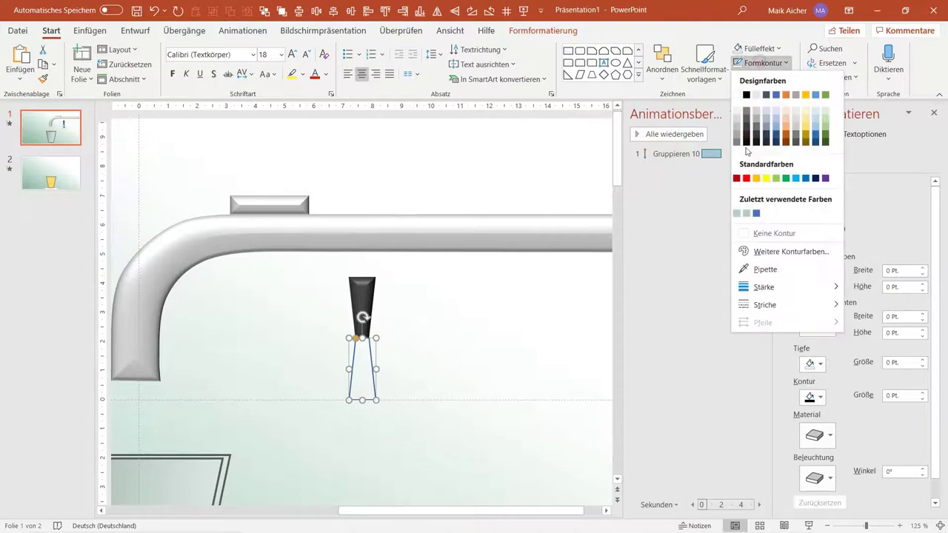
{"action": "left_click", "coordinate": [741, 232]}
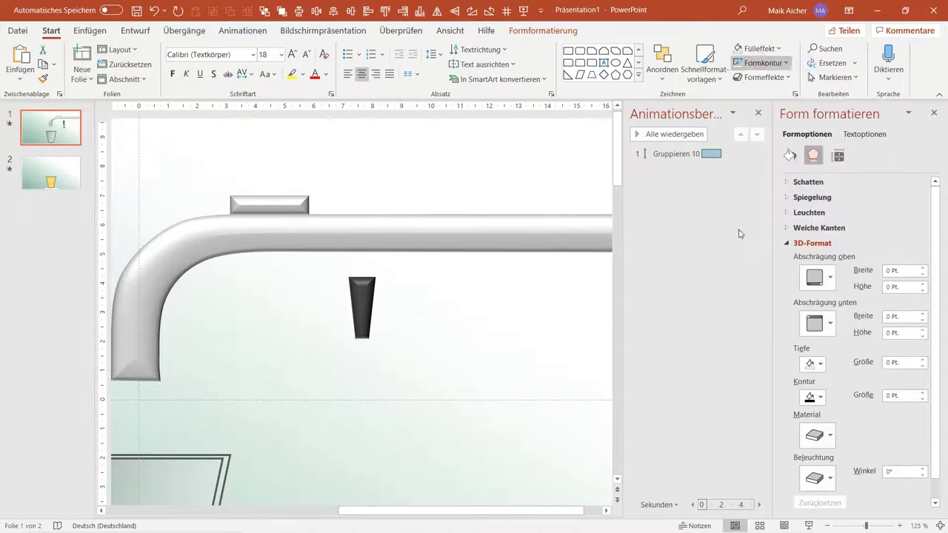
Group both trapezoids into a lever, tilt it clockwise and move it onto the block.
{"action": "left_click", "coordinate": [368, 295], "text": "shift"}
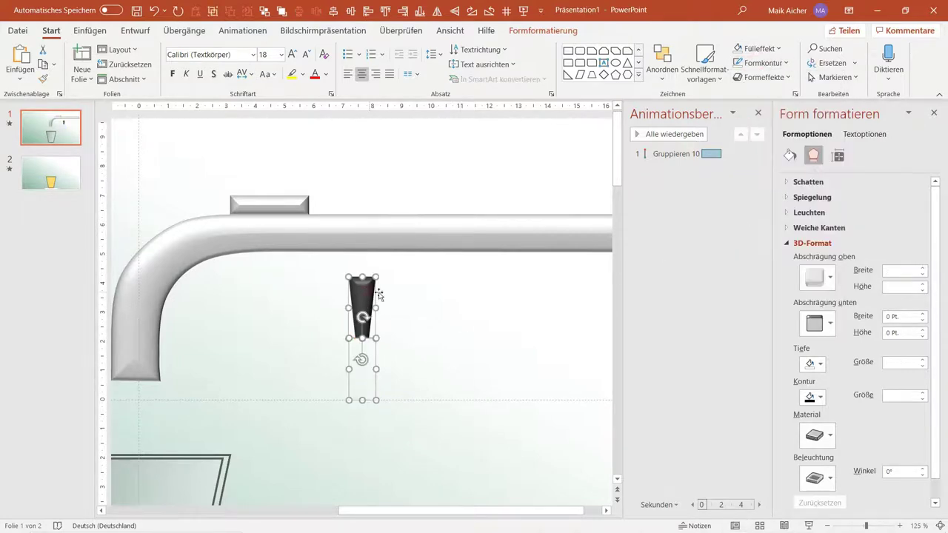
{"action": "left_click", "coordinate": [211, 10]}
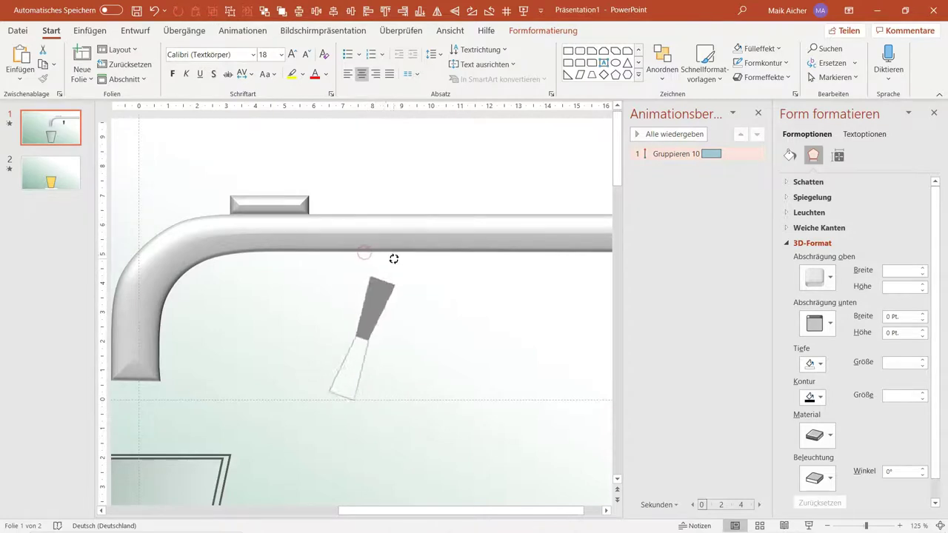
{"action": "mouse_move", "coordinate": [363, 252]}
{"action": "left_mouse_down"}
{"action": "mouse_move", "coordinate": [392, 258]}
{"action": "mouse_move", "coordinate": [374, 260]}
{"action": "mouse_move", "coordinate": [294, 162]}
{"action": "left_mouse_up"}
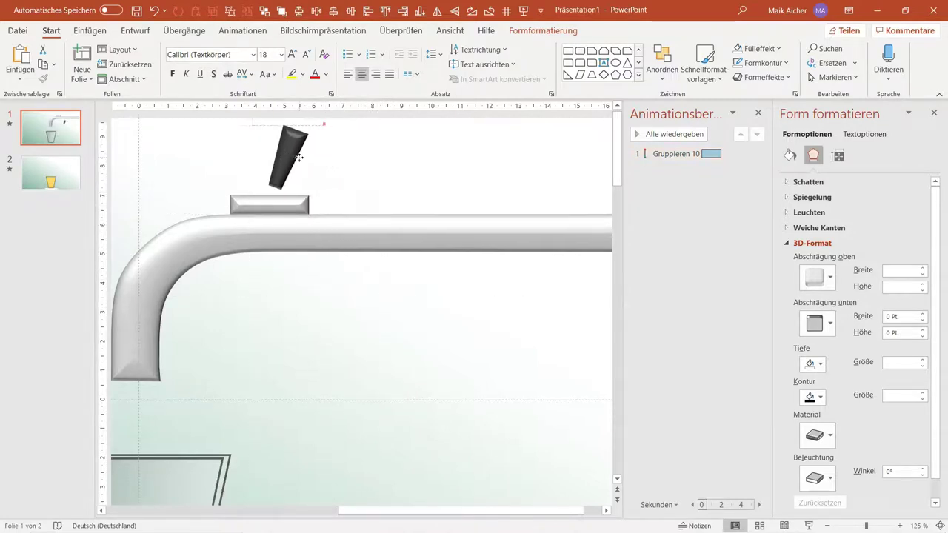
Narrow the block from both sides and centre the lever on it.
{"action": "left_click", "coordinate": [252, 202]}
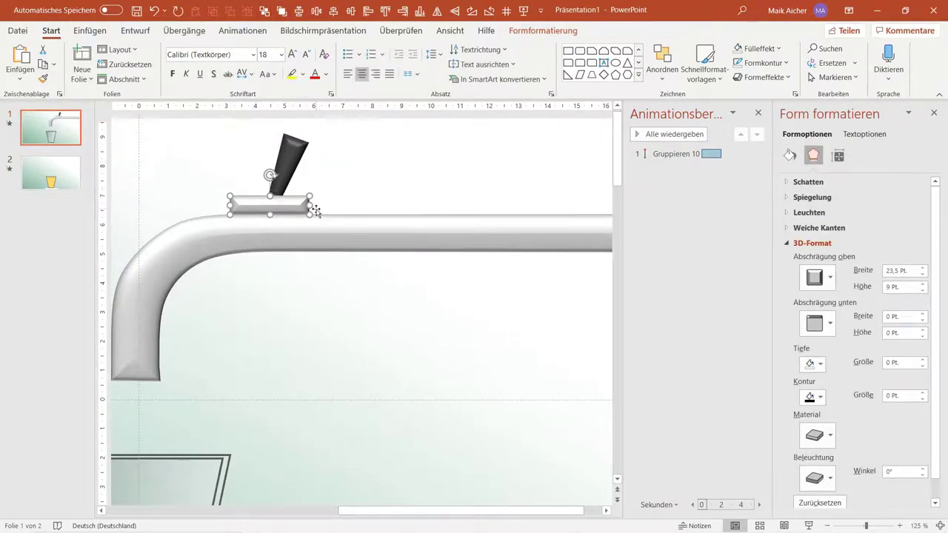
{"action": "left_click_drag", "start_coordinate": [309, 205], "coordinate": [294, 204]}
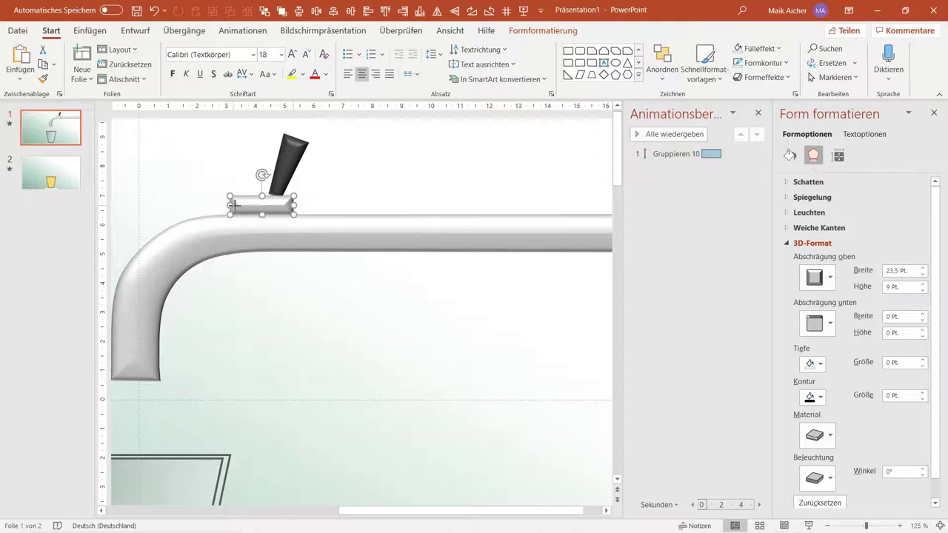
{"action": "left_click_drag", "start_coordinate": [232, 205], "coordinate": [253, 205]}
{"action": "left_click_drag", "start_coordinate": [297, 158], "coordinate": [296, 159]}
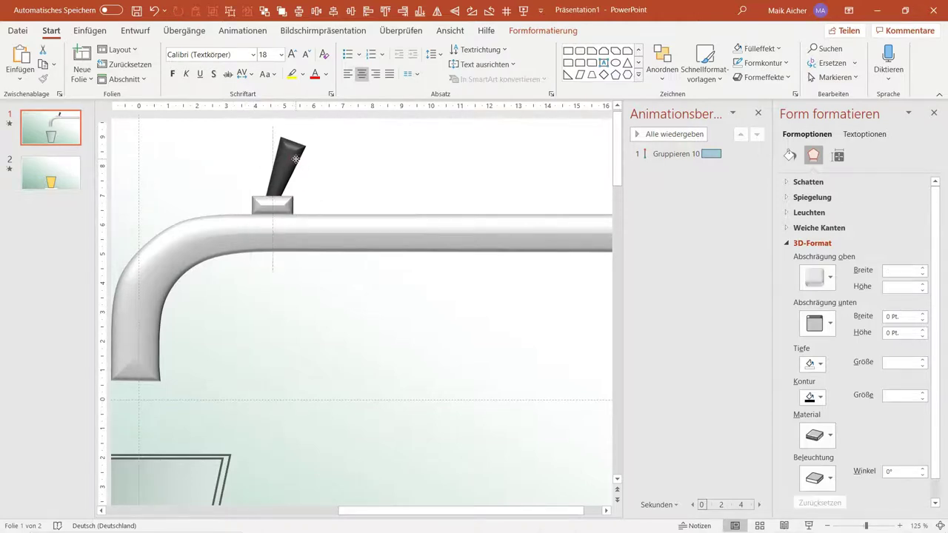
{"action": "scroll", "coordinate": [324, 170], "scroll_direction": "down", "scroll_amount": 5}
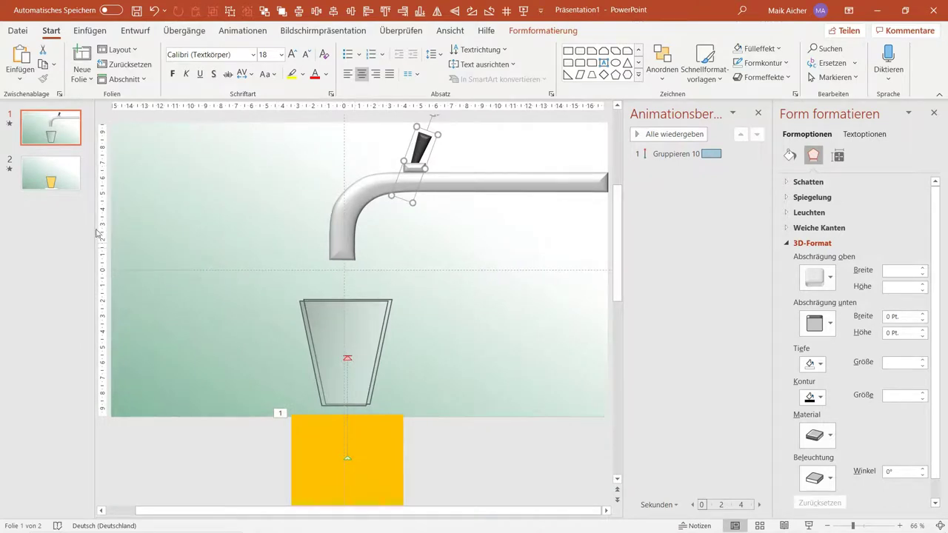
Undo an accidental nudge of the slide's background picture.
{"action": "scroll", "coordinate": [145, 232], "scroll_direction": "down", "scroll_amount": 3}
{"action": "scroll", "coordinate": [264, 267], "scroll_direction": "down", "scroll_amount": 1}
{"action": "left_click", "coordinate": [265, 265]}
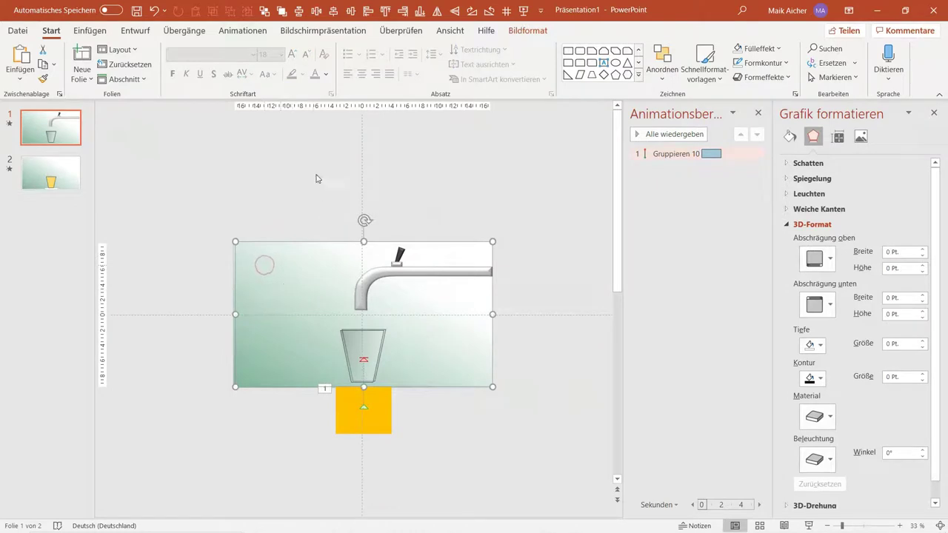
{"action": "key", "text": "ctrl+z"}
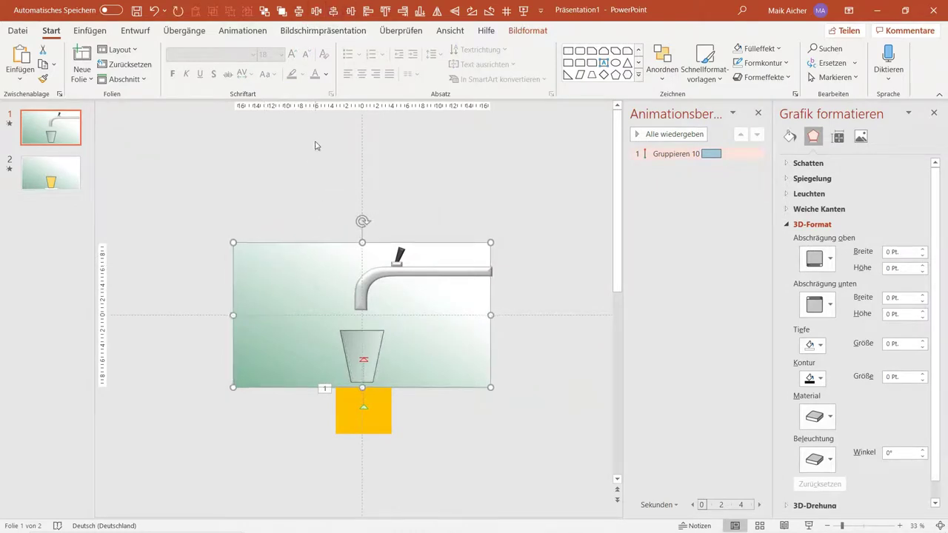
{"action": "left_click", "coordinate": [315, 146]}
{"action": "scroll", "coordinate": [315, 142], "scroll_direction": "up", "scroll_amount": 4}
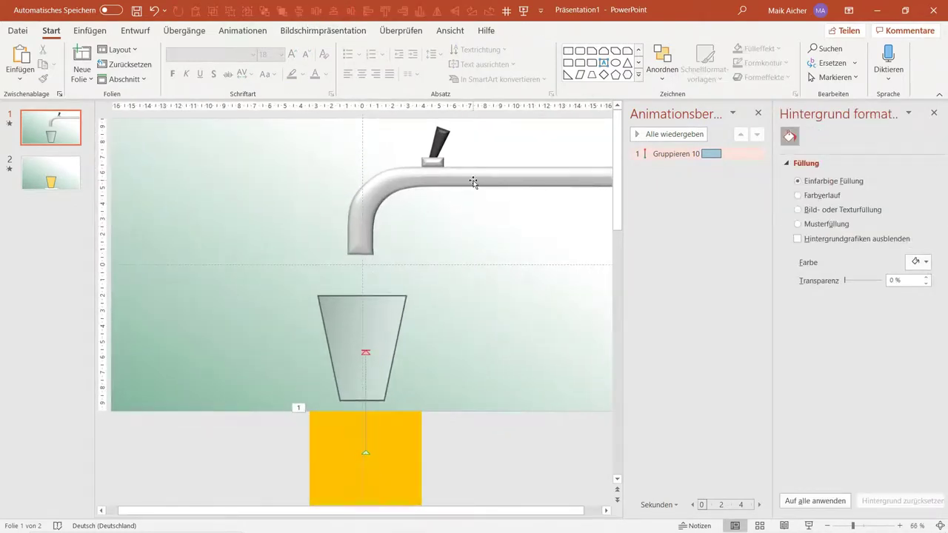
Apply the Rotieren spin emphasis to the tap lever and open its animation entry's options.
{"action": "left_click", "coordinate": [438, 139]}
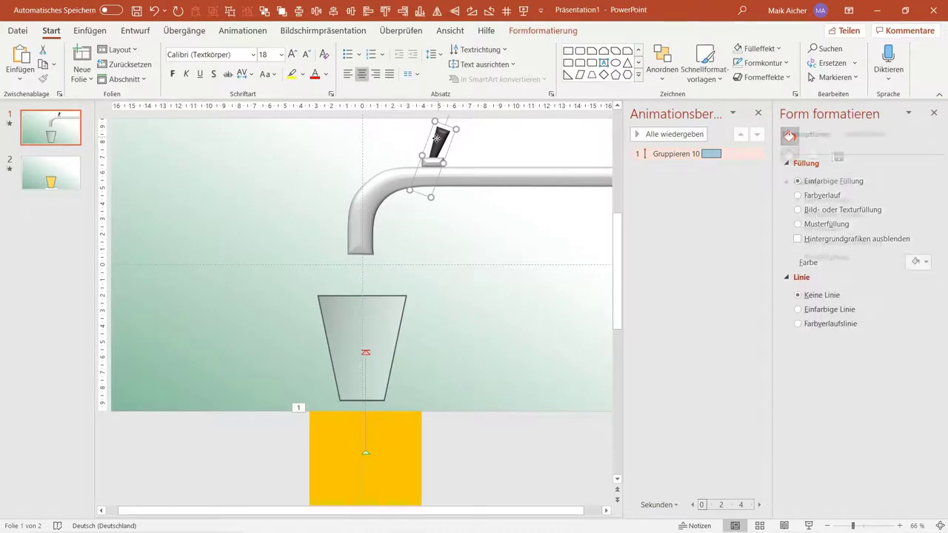
{"action": "left_click", "coordinate": [243, 30]}
{"action": "left_click", "coordinate": [934, 113]}
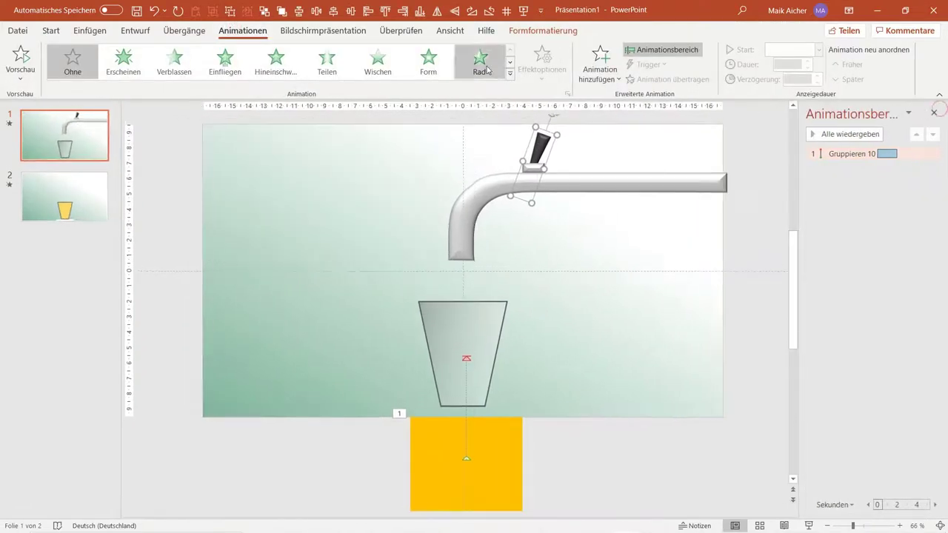
{"action": "left_click", "coordinate": [509, 74]}
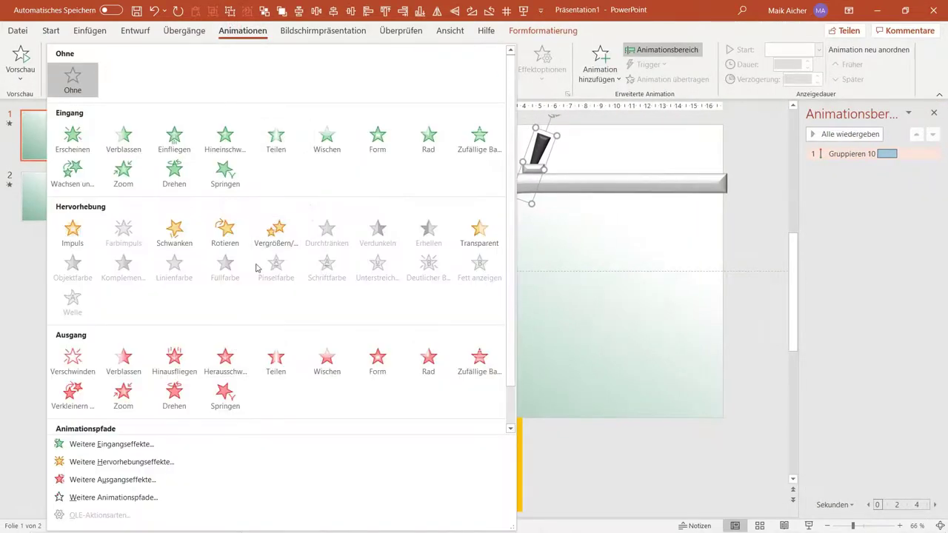
{"action": "left_click", "coordinate": [219, 237]}
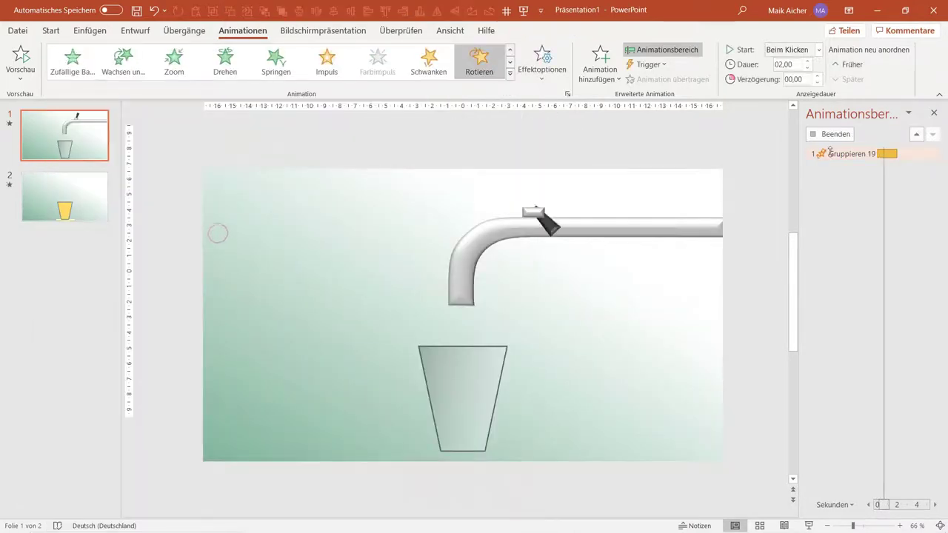
{"action": "right_click", "coordinate": [856, 167]}
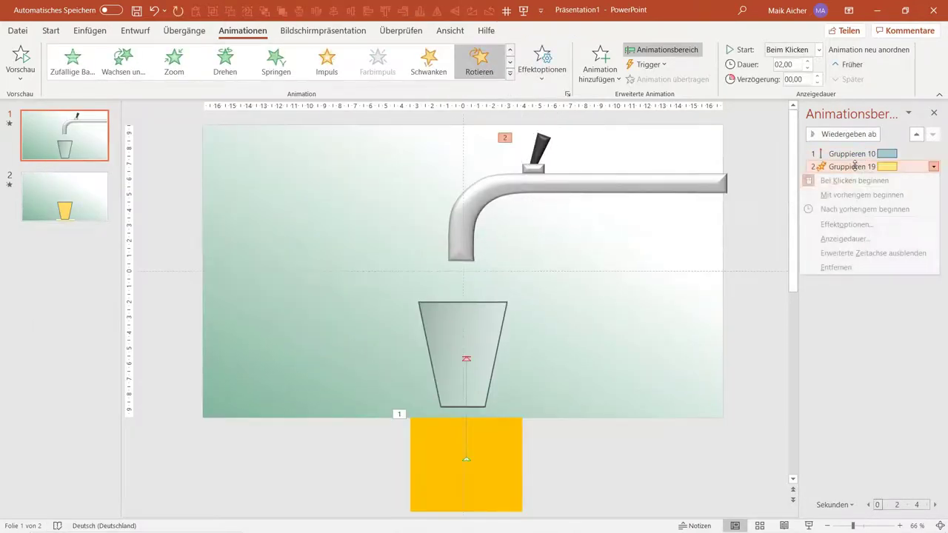
Set the spin's Betrag to a custom 30° with its rotation direction.
{"action": "left_click", "coordinate": [848, 224]}
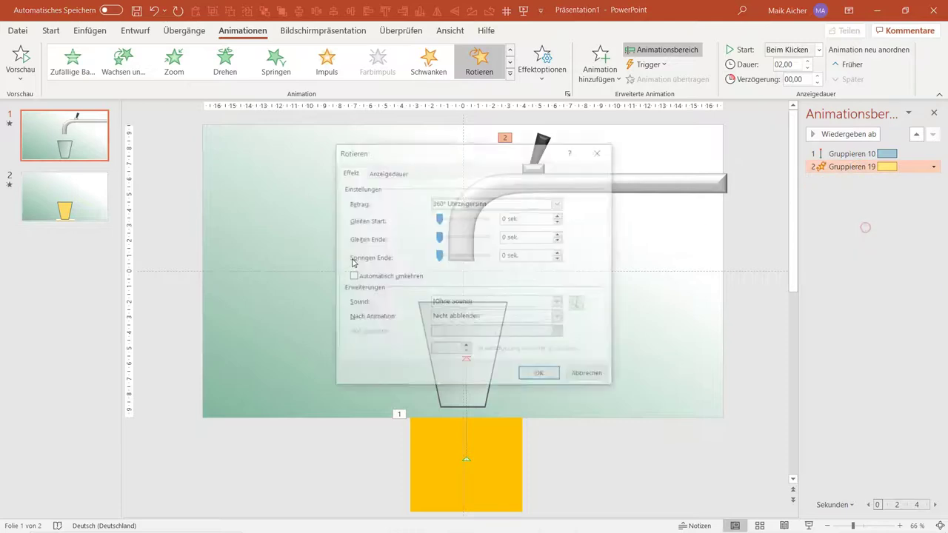
{"action": "left_click", "coordinate": [465, 202]}
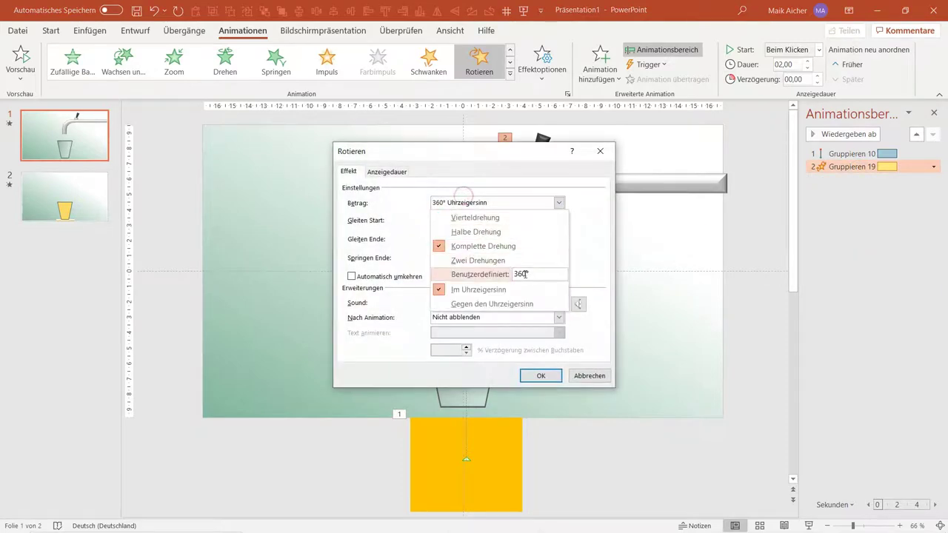
{"action": "type", "text": "0"}
{"action": "key", "text": "Return"}
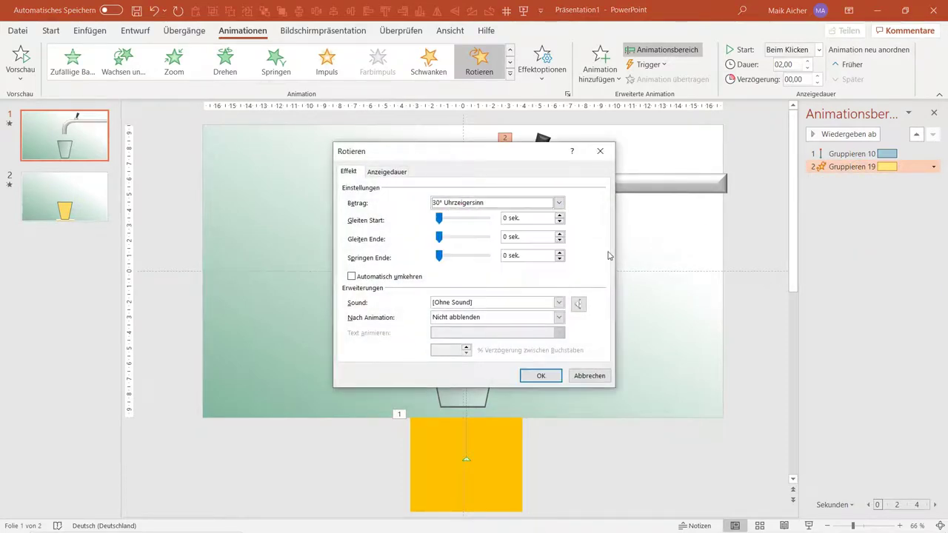
{"action": "left_click", "coordinate": [498, 202]}
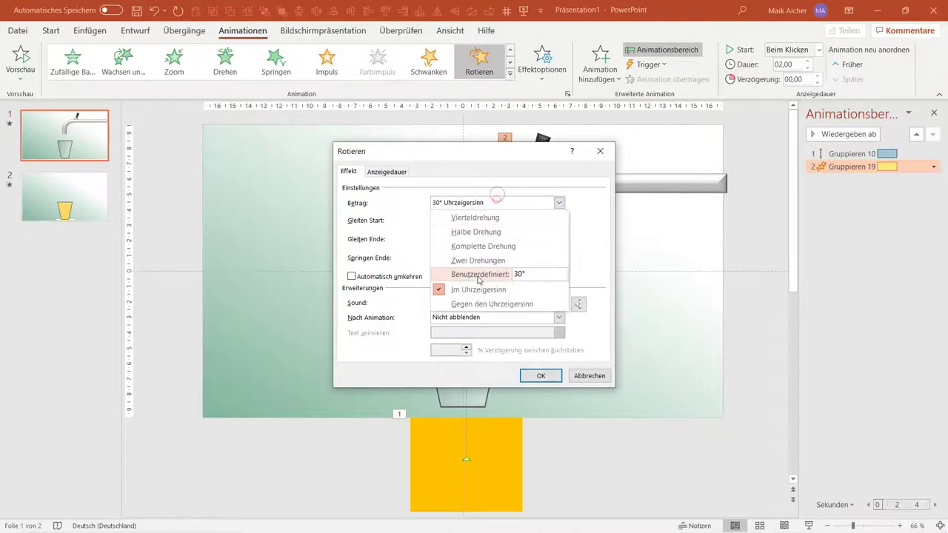
{"action": "left_click", "coordinate": [480, 303]}
{"action": "left_click", "coordinate": [542, 376]}
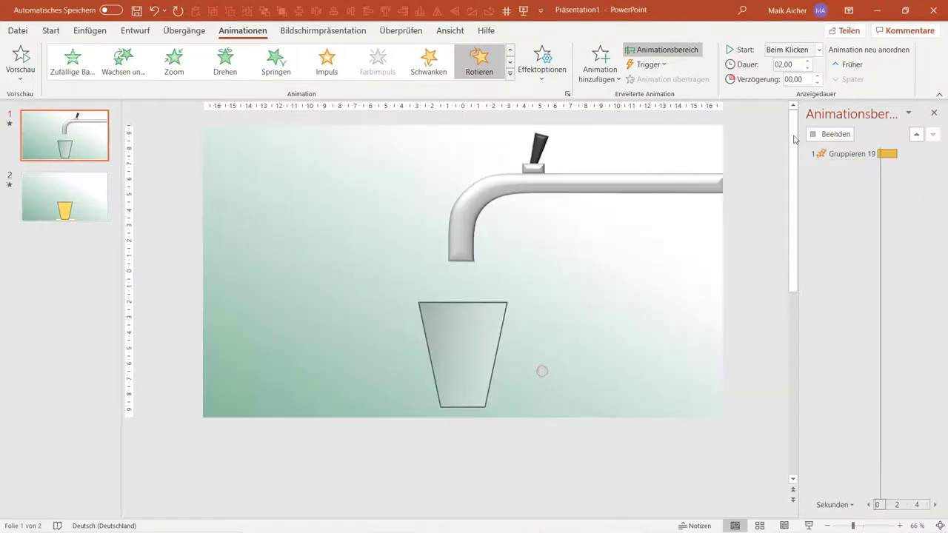
Shorten the spin to 00,50 seconds, move it first, and start the slide show.
{"action": "left_click", "coordinate": [810, 68]}
{"action": "left_click", "coordinate": [810, 70]}
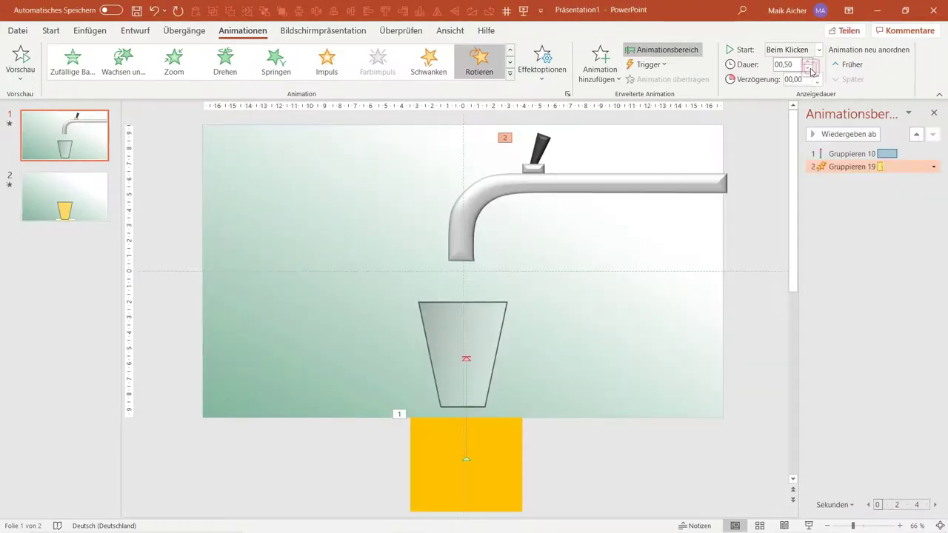
{"action": "left_click", "coordinate": [859, 154]}
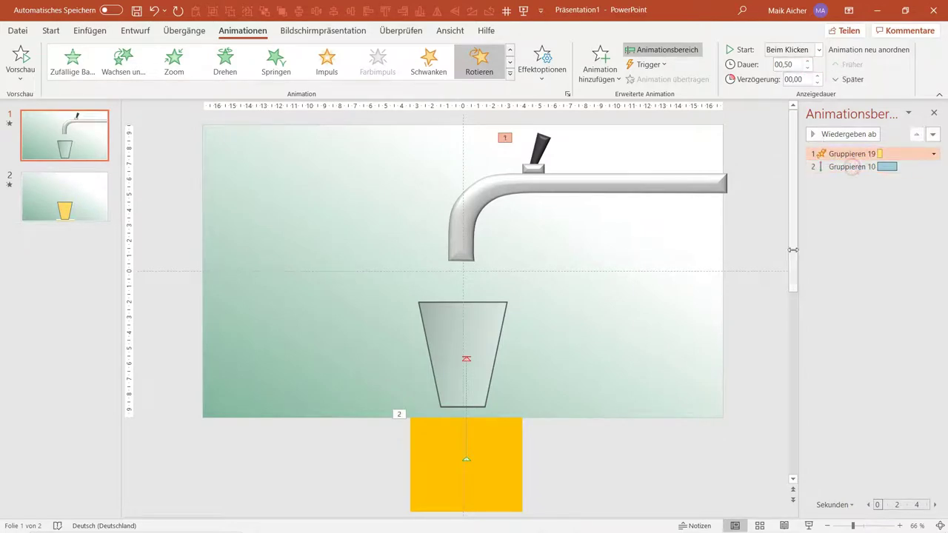
{"action": "left_click", "coordinate": [809, 526]}
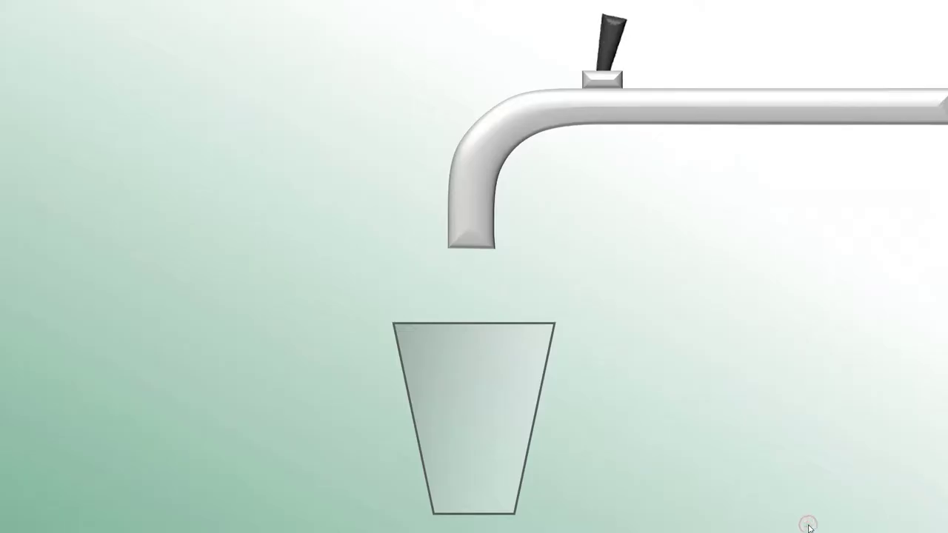
End the slide show and add a second Rotieren spin to the lever.
{"action": "key", "text": "Escape"}
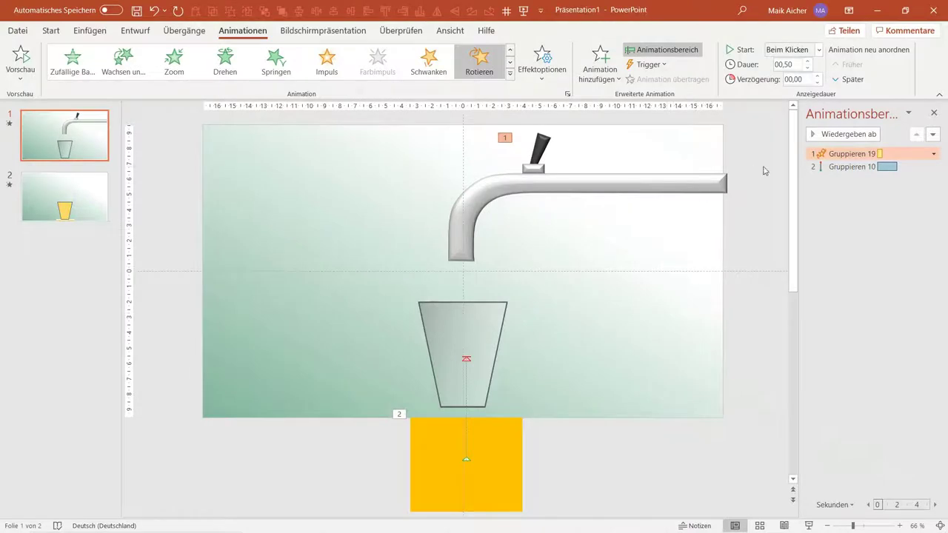
{"action": "left_click", "coordinate": [600, 67]}
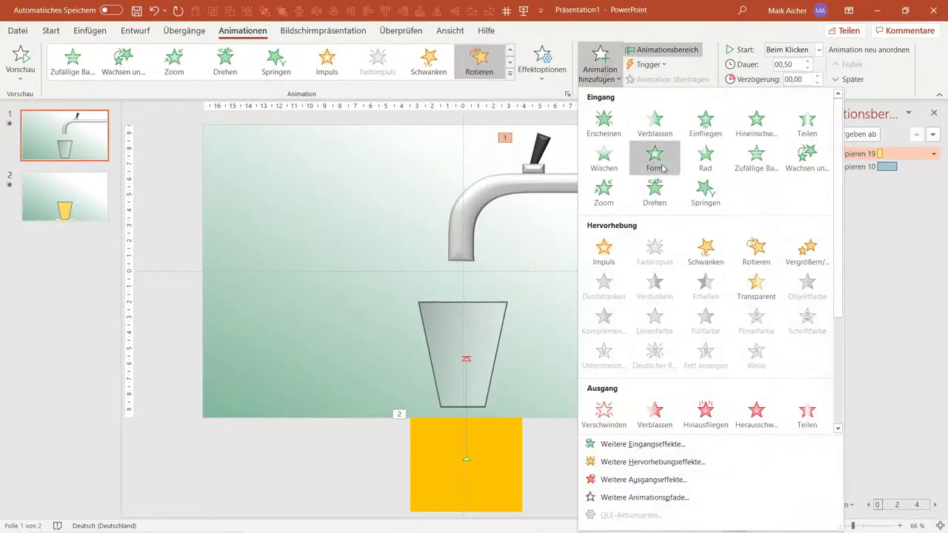
{"action": "left_click", "coordinate": [756, 250]}
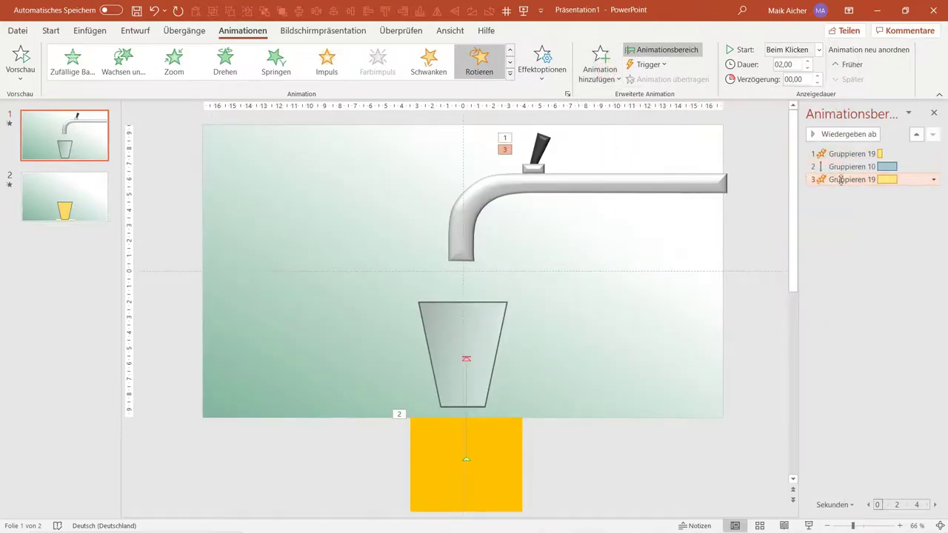
Set the second spin's Betrag to a custom 30° clockwise in Effektoptionen.
{"action": "right_click", "coordinate": [842, 181]}
{"action": "left_click", "coordinate": [847, 237]}
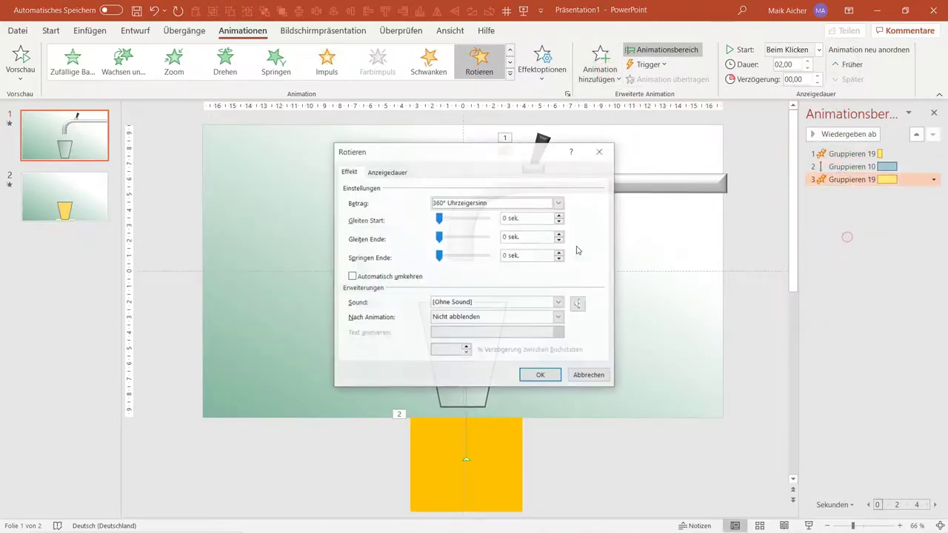
{"action": "left_click", "coordinate": [559, 202]}
{"action": "left_click", "coordinate": [522, 273]}
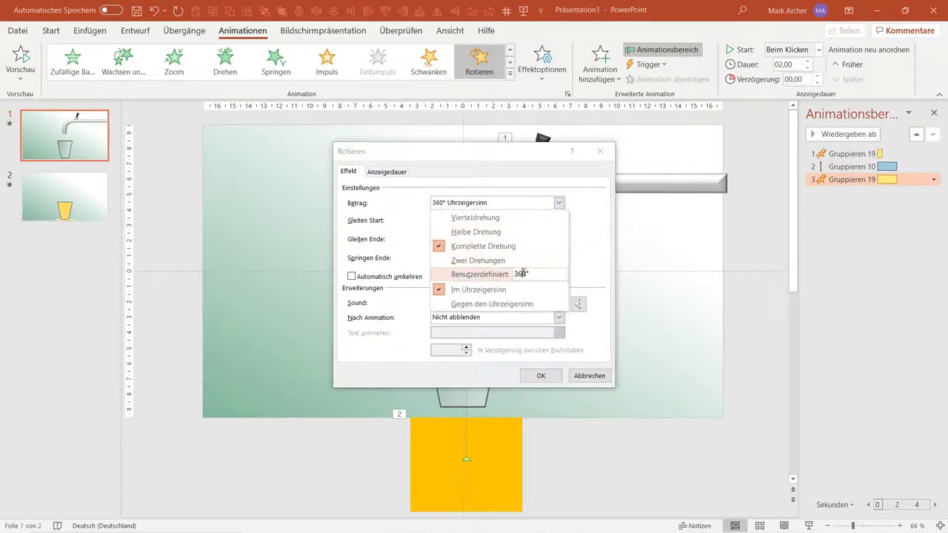
{"action": "key", "text": "Return"}
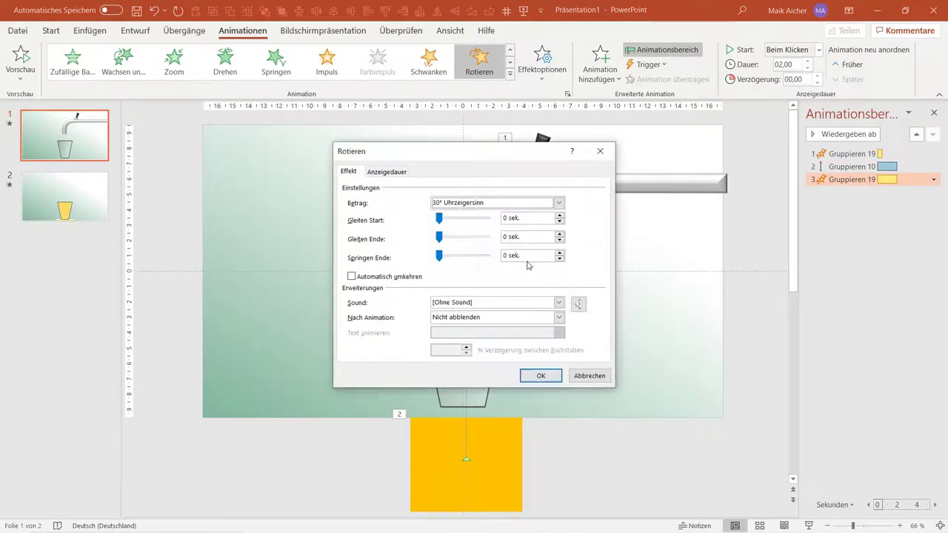
{"action": "left_click", "coordinate": [536, 372]}
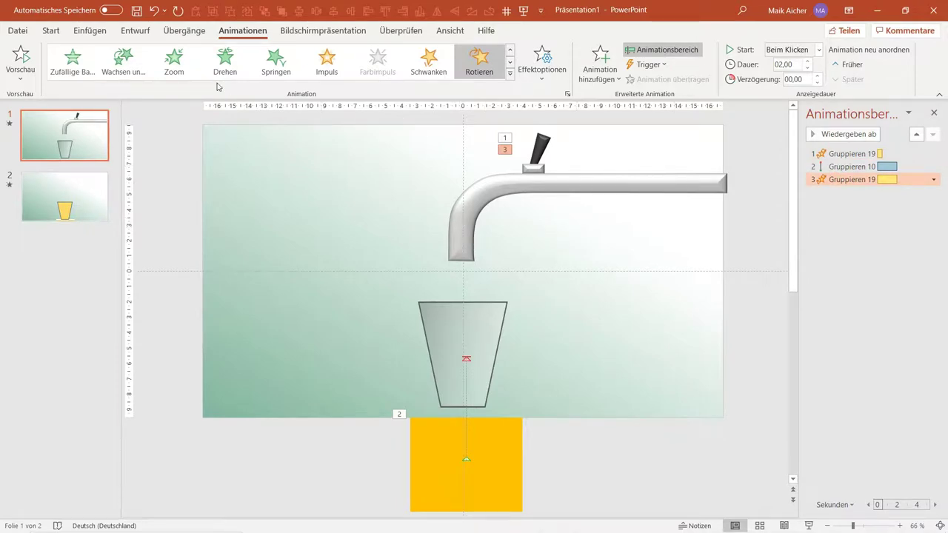
Draw a narrow rectangle from the spout down into the glass.
{"action": "left_click", "coordinate": [51, 30]}
{"action": "left_click", "coordinate": [580, 50]}
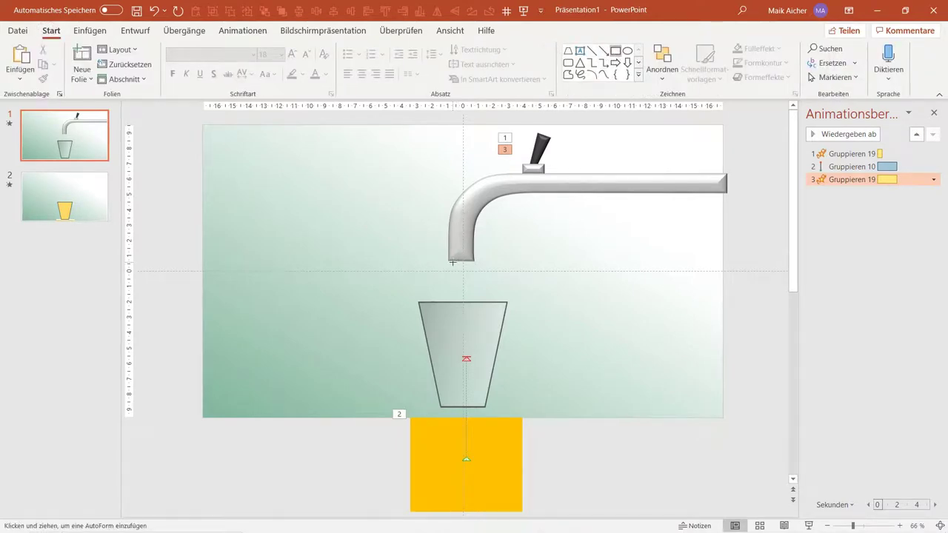
{"action": "left_click_drag", "start_coordinate": [453, 261], "coordinate": [475, 407]}
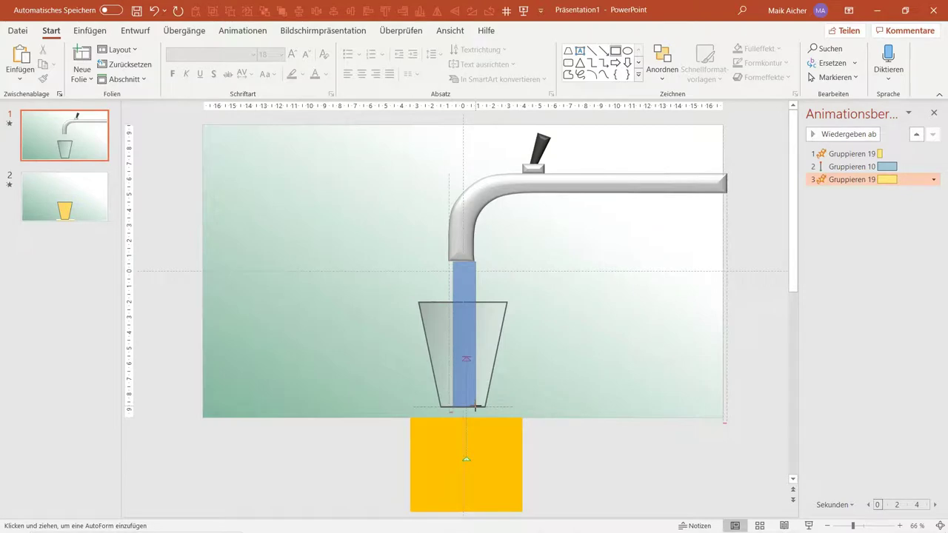
{"action": "left_click_drag", "start_coordinate": [475, 407], "coordinate": [471, 407]}
{"action": "scroll", "coordinate": [459, 267], "scroll_direction": "up", "scroll_amount": 4}
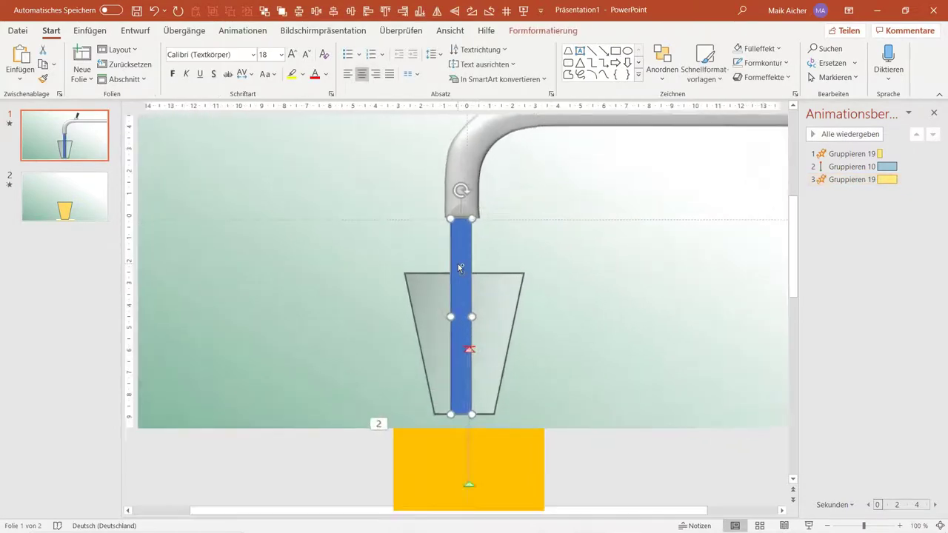
{"action": "scroll", "coordinate": [464, 172], "scroll_direction": "up", "scroll_amount": 2}
{"action": "left_click_drag", "start_coordinate": [465, 172], "coordinate": [464, 170]}
{"action": "scroll", "coordinate": [491, 167], "scroll_direction": "down", "scroll_amount": 2}
{"action": "scroll", "coordinate": [491, 167], "scroll_direction": "down", "scroll_amount": 3}
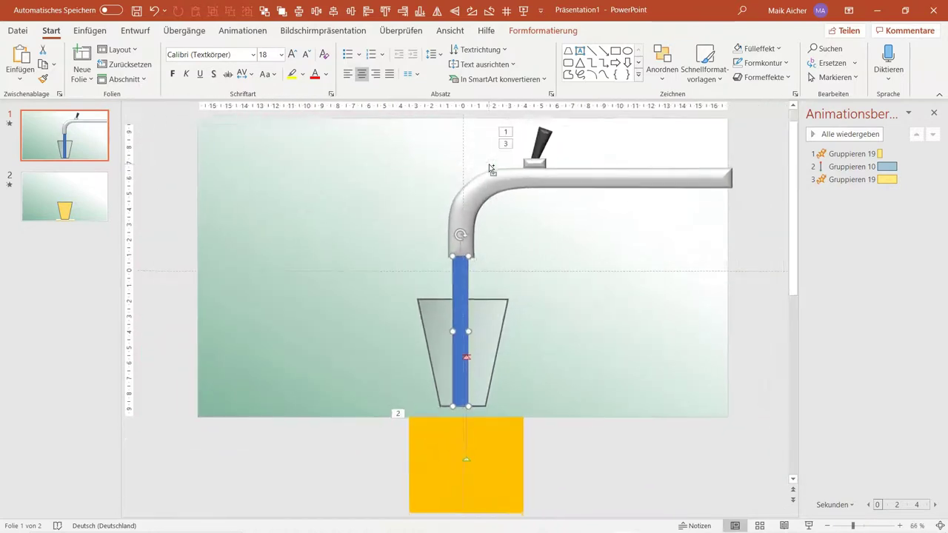
Fill the bar with the yellow sampled from the slide's yellow box using the eyedropper.
{"action": "left_click", "coordinate": [186, 232]}
{"action": "left_click", "coordinate": [459, 291]}
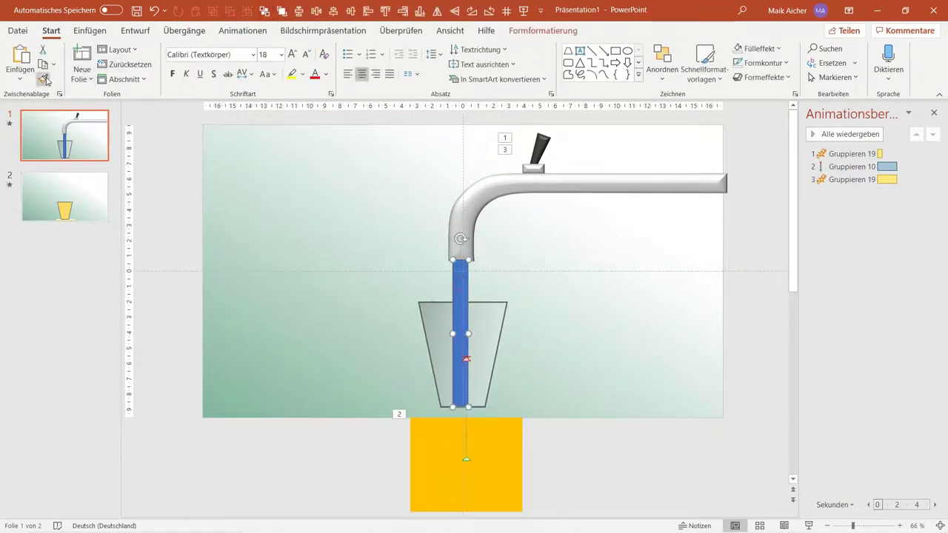
{"action": "left_click", "coordinate": [440, 120]}
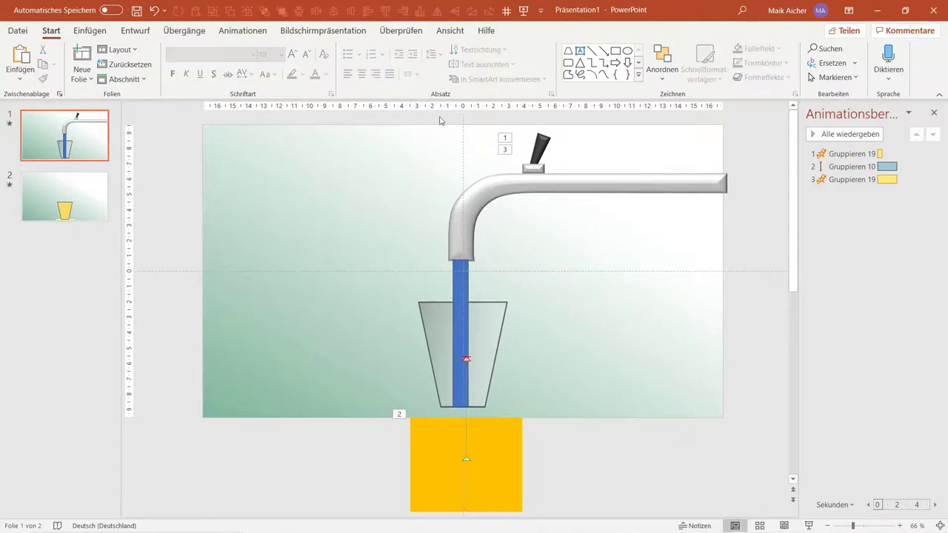
{"action": "left_click", "coordinate": [459, 292]}
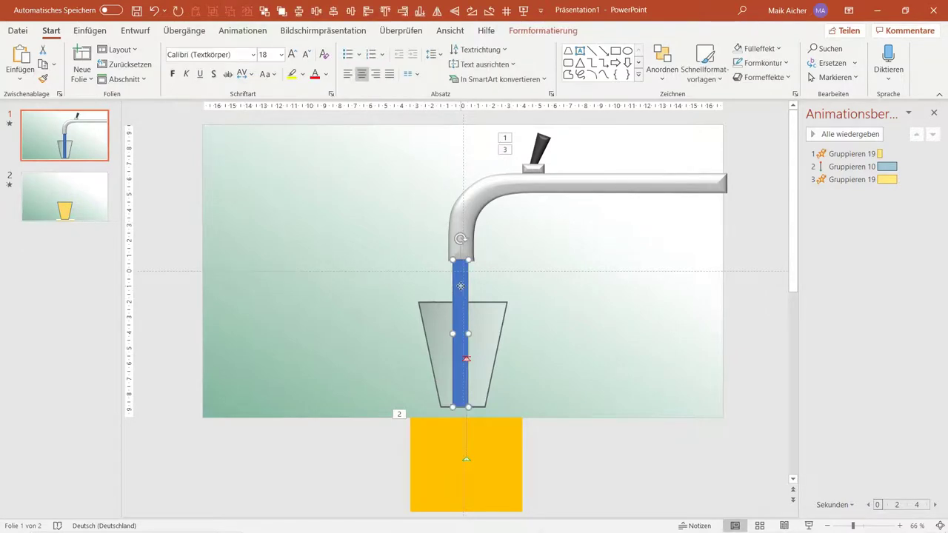
{"action": "left_click", "coordinate": [757, 48]}
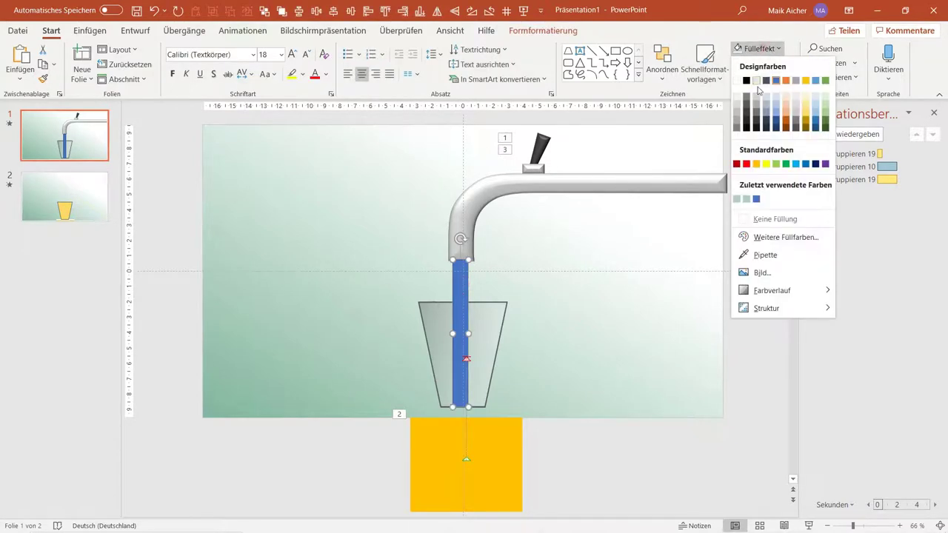
{"action": "left_click", "coordinate": [746, 256]}
{"action": "left_click", "coordinate": [508, 454]}
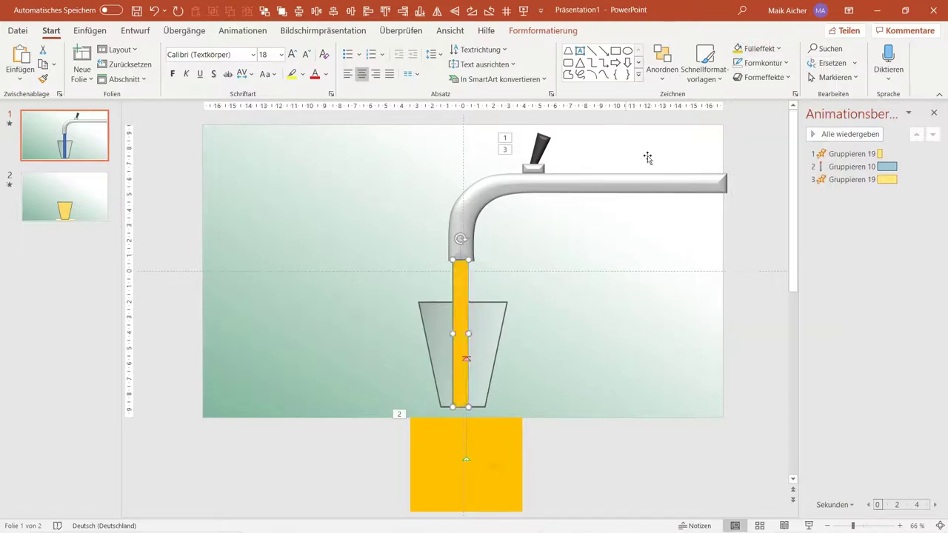
{"action": "left_click", "coordinate": [725, 289]}
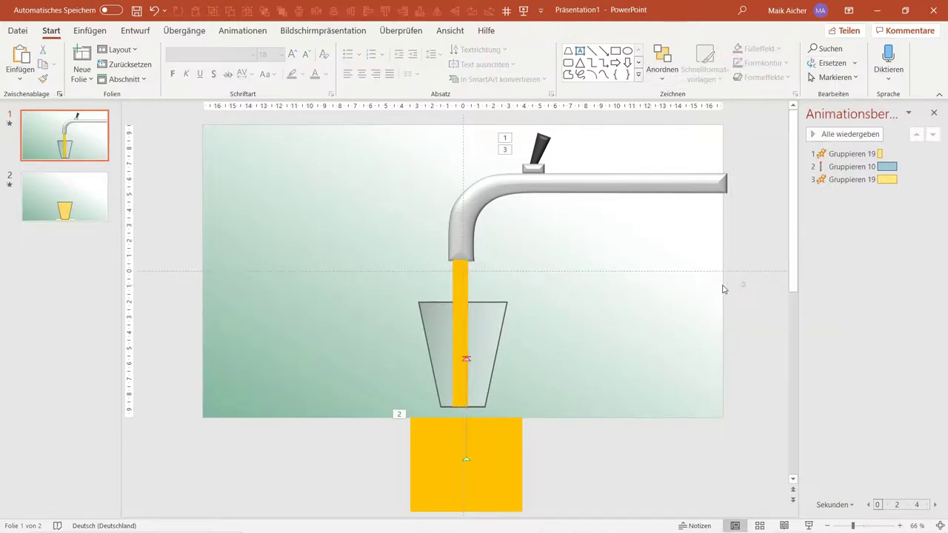
Select the yellow stream behind the glass, using Tab to reach it.
{"action": "left_click", "coordinate": [488, 316]}
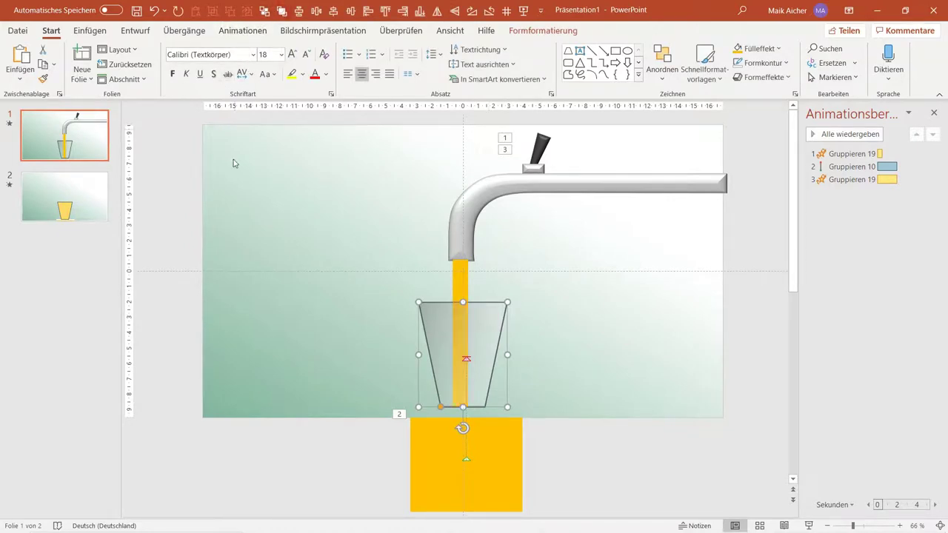
{"action": "left_click", "coordinate": [419, 277]}
{"action": "key", "text": "Tab"}
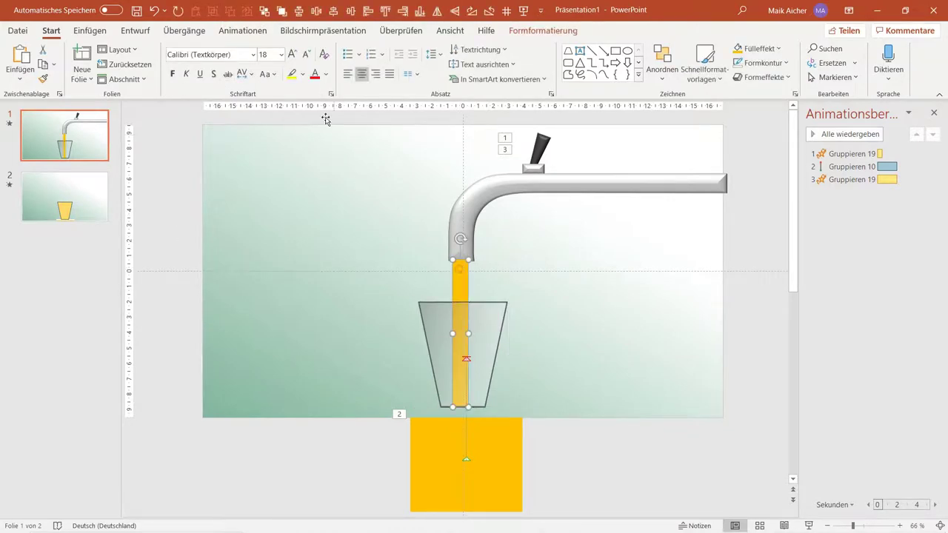
Give the yellow stream a Wischen entrance coming Von oben.
{"action": "left_click", "coordinate": [229, 32]}
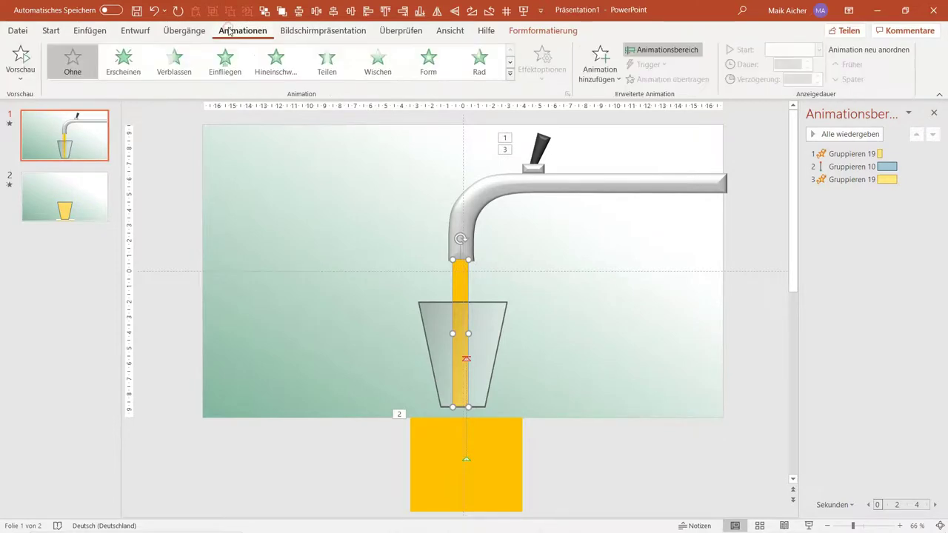
{"action": "left_click", "coordinate": [394, 76]}
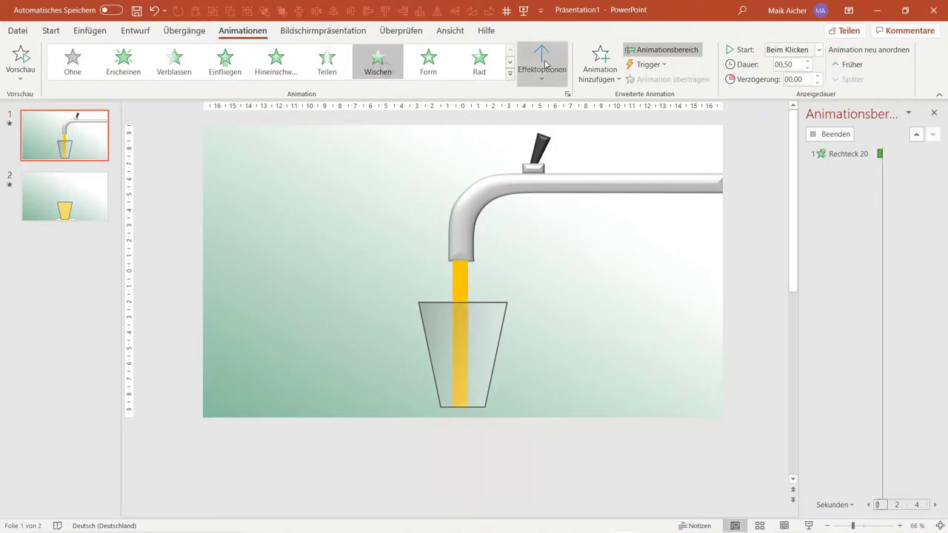
{"action": "left_click", "coordinate": [542, 63]}
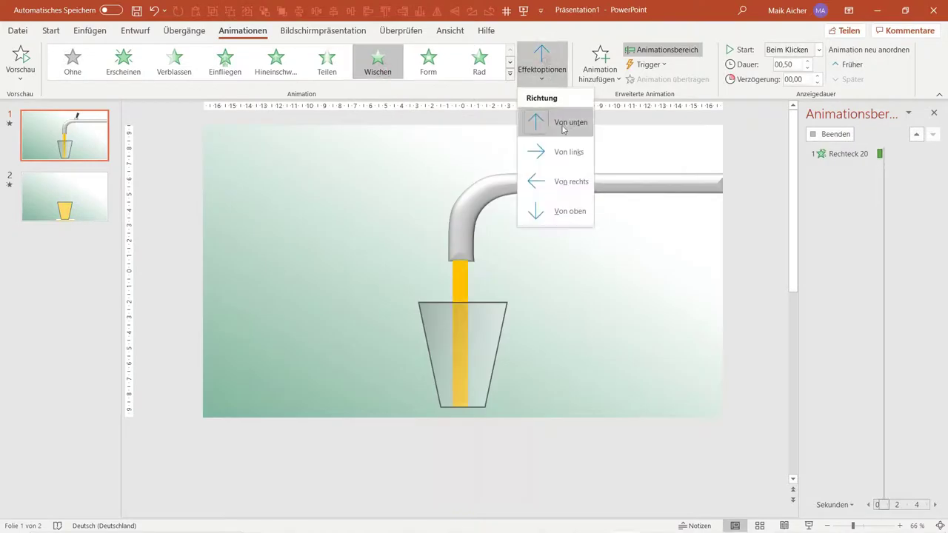
{"action": "left_click", "coordinate": [571, 211]}
Add a Wischen exit to the stream, also Von oben.
{"action": "left_click", "coordinate": [600, 63]}
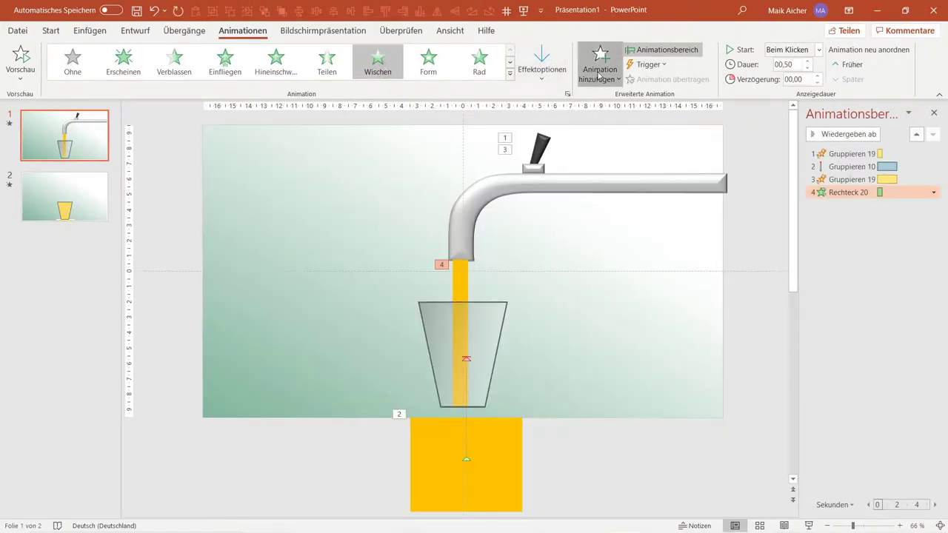
{"action": "scroll", "coordinate": [713, 413], "scroll_direction": "down", "scroll_amount": 2}
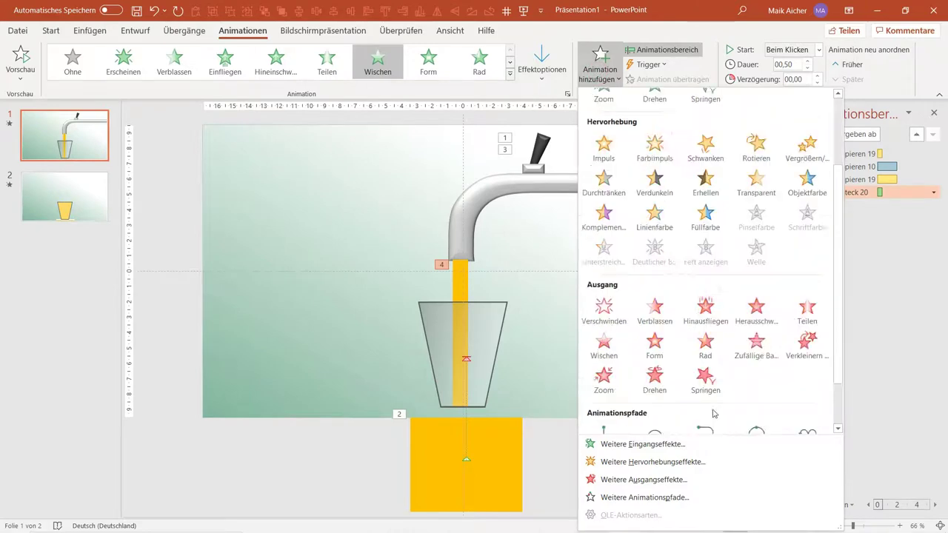
{"action": "scroll", "coordinate": [713, 413], "scroll_direction": "down", "scroll_amount": 3}
{"action": "left_click", "coordinate": [599, 293]}
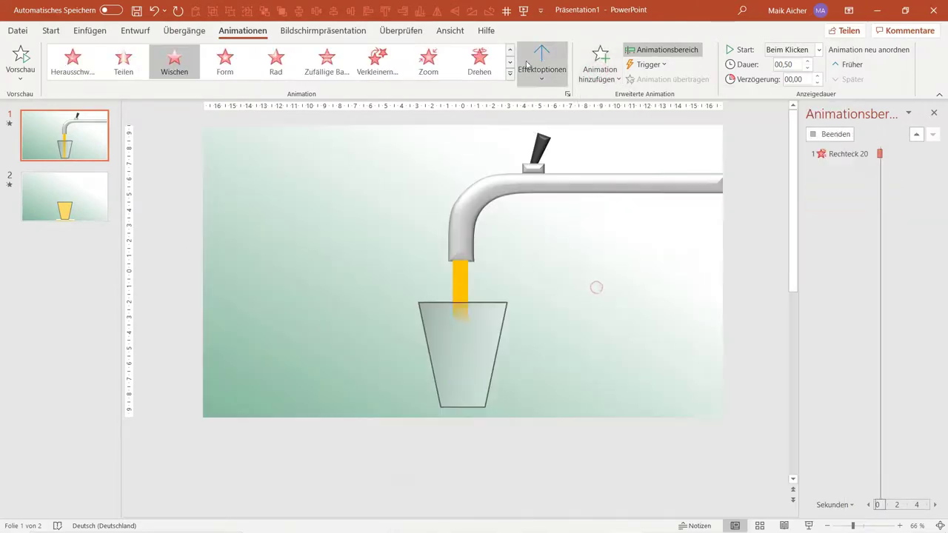
{"action": "left_click", "coordinate": [541, 63]}
{"action": "left_click", "coordinate": [570, 212]}
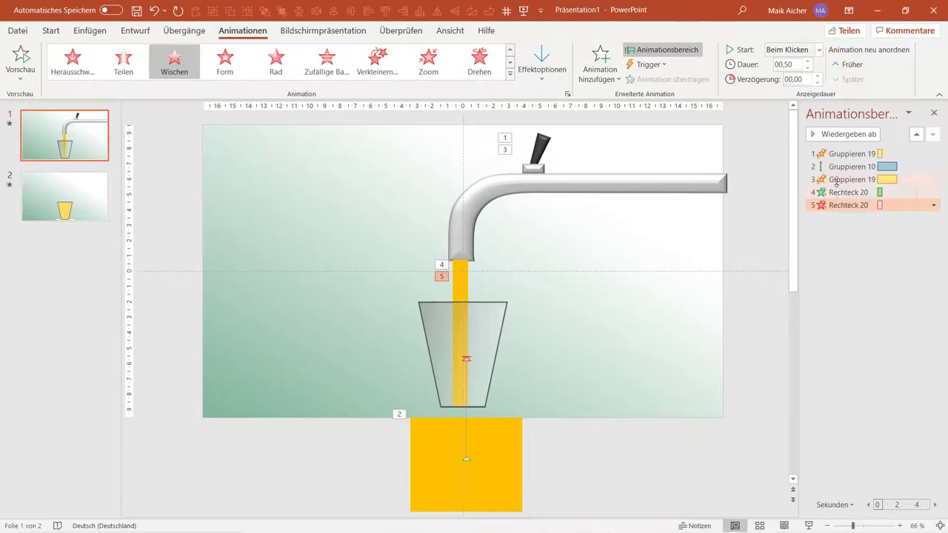
{"action": "left_click", "coordinate": [840, 152]}
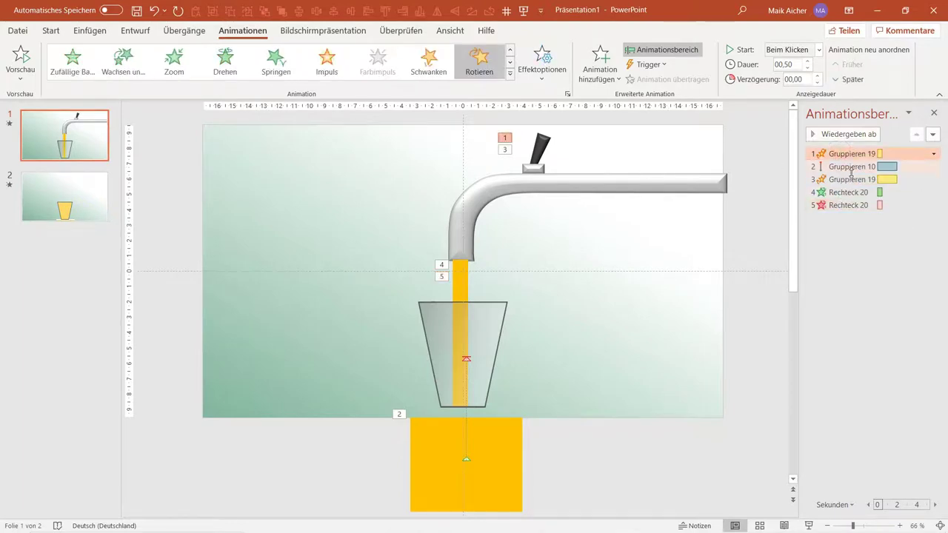
Start the beer fill Nach Vorheriger and move the stream's entrance up to start Mit Vorheriger.
{"action": "left_click", "coordinate": [859, 168]}
{"action": "left_click", "coordinate": [796, 49]}
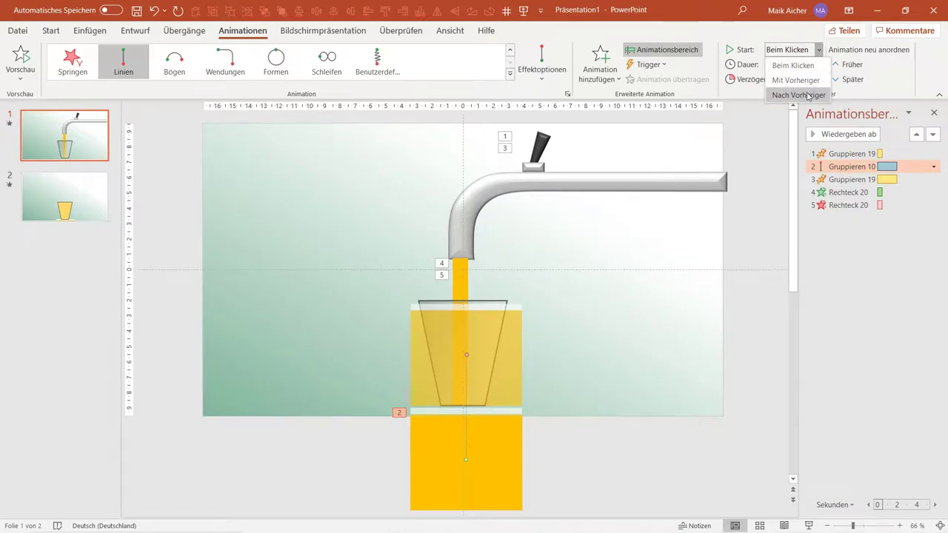
{"action": "left_click", "coordinate": [808, 97]}
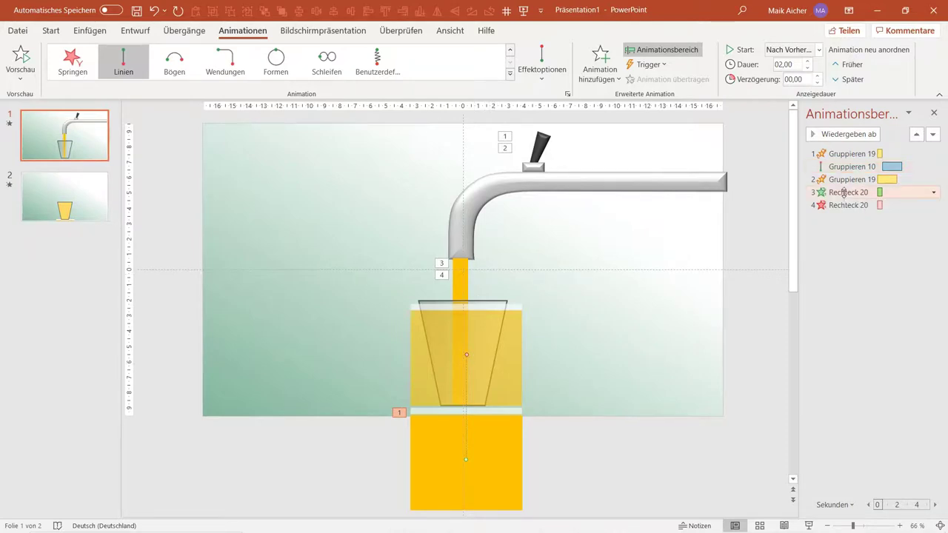
{"action": "left_click_drag", "start_coordinate": [845, 192], "coordinate": [846, 179]}
{"action": "left_click", "coordinate": [818, 50]}
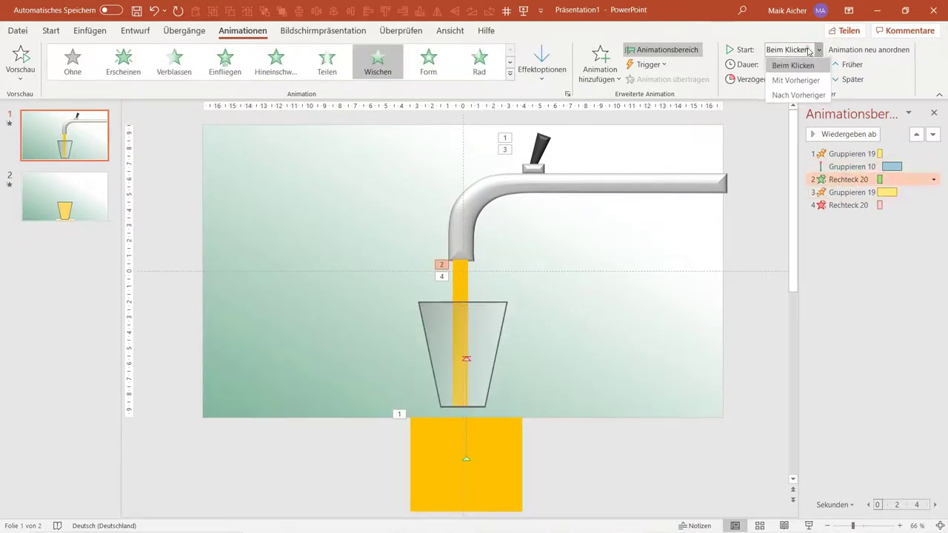
{"action": "left_click", "coordinate": [797, 80]}
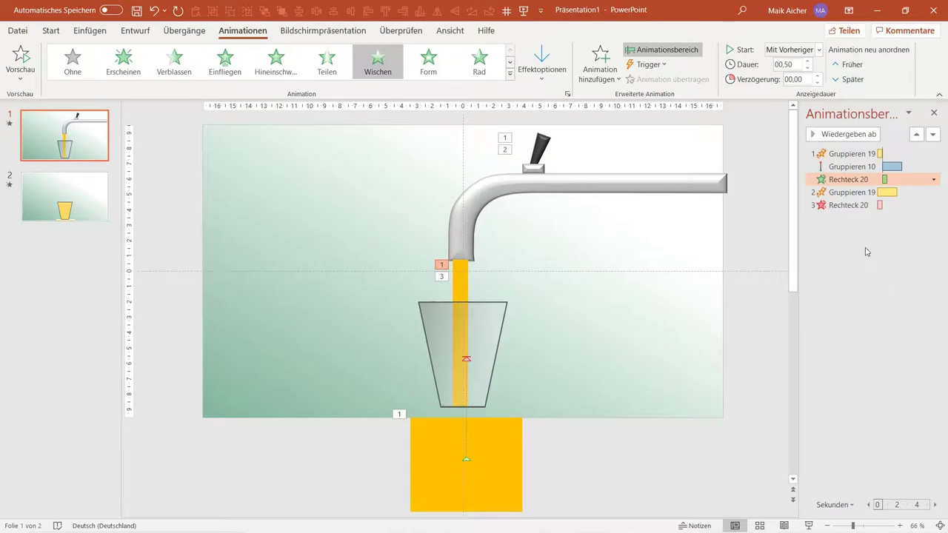
Shorten the lever's second rotation to 00,50 seconds.
{"action": "left_click", "coordinate": [841, 193]}
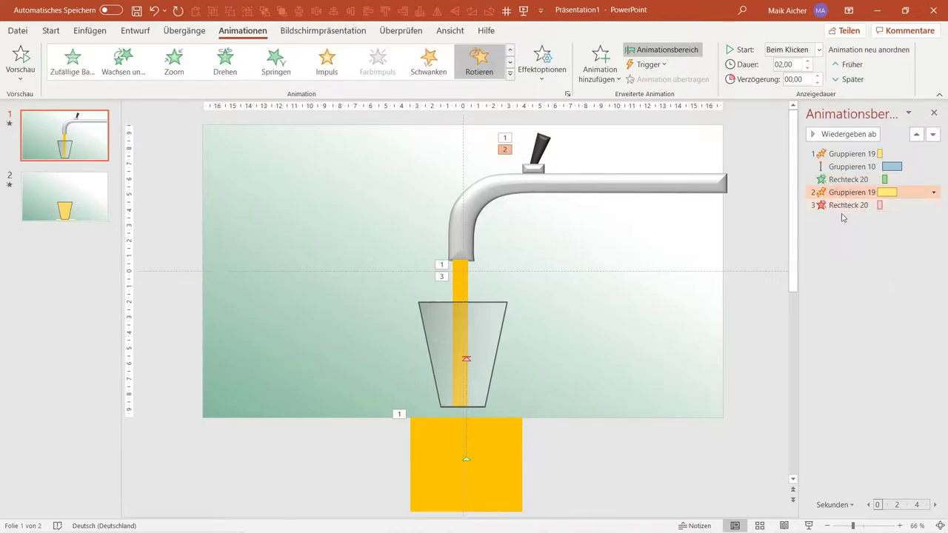
{"action": "left_click", "coordinate": [808, 68]}
{"action": "left_click", "coordinate": [808, 68]}
{"action": "left_click", "coordinate": [809, 68]}
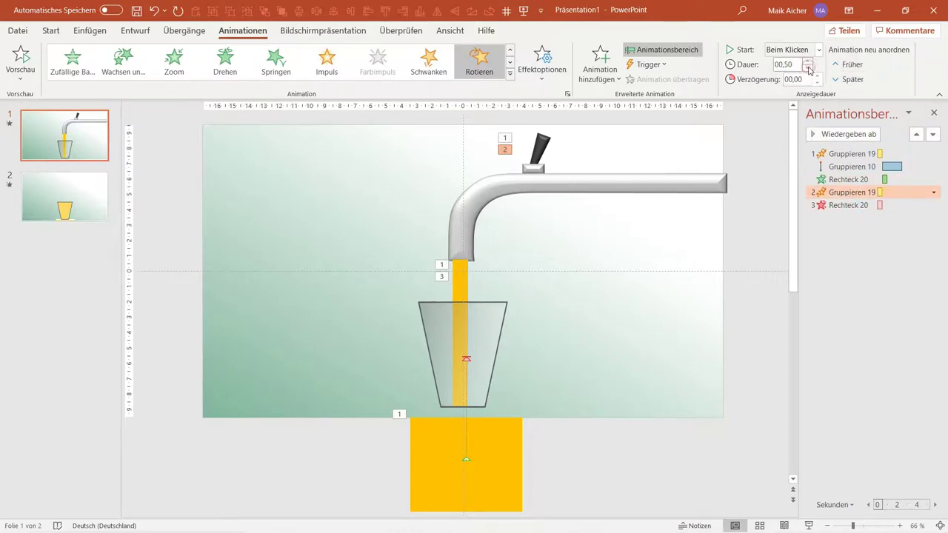
Start the second rotation and the stream's exit Mit Vorheriger with a 01,25 delay.
{"action": "left_click", "coordinate": [847, 205], "text": "ctrl"}
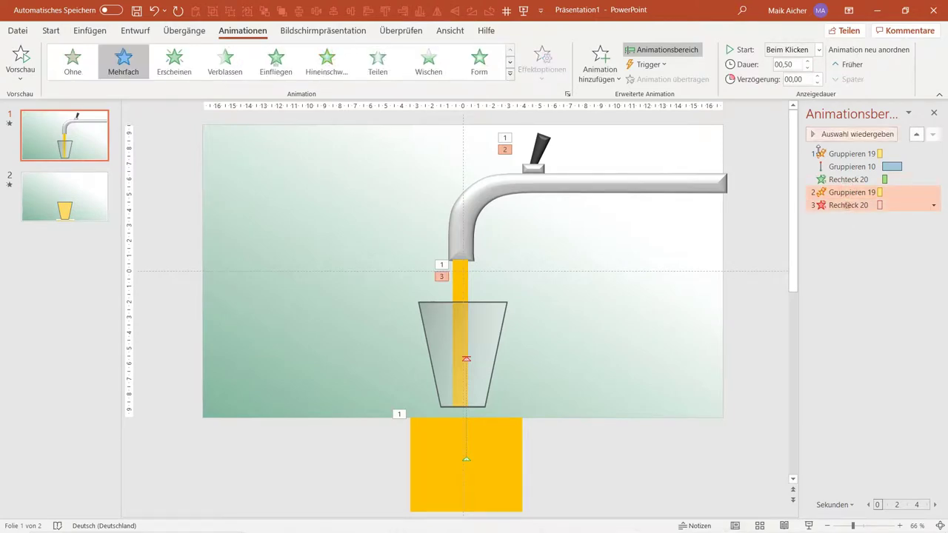
{"action": "left_click", "coordinate": [789, 50]}
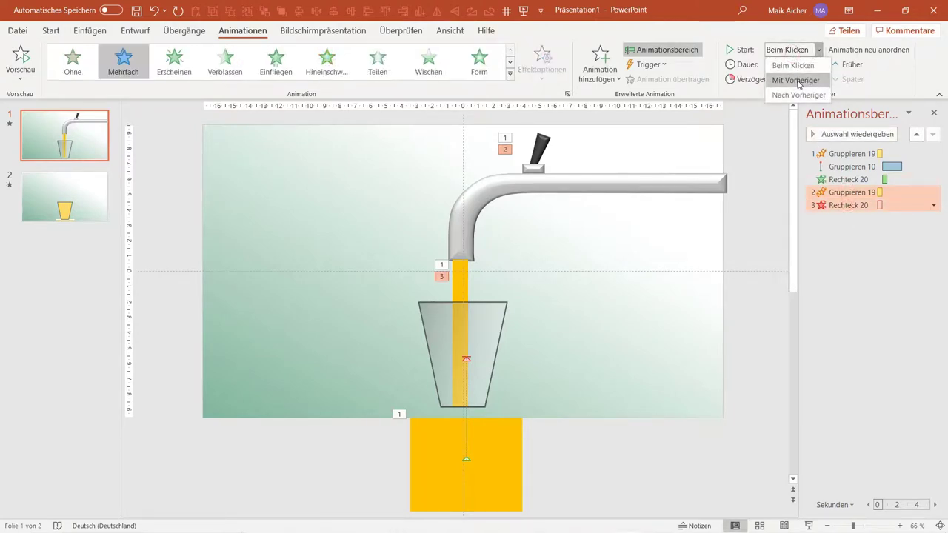
{"action": "left_click", "coordinate": [799, 84]}
{"action": "left_click", "coordinate": [818, 75]}
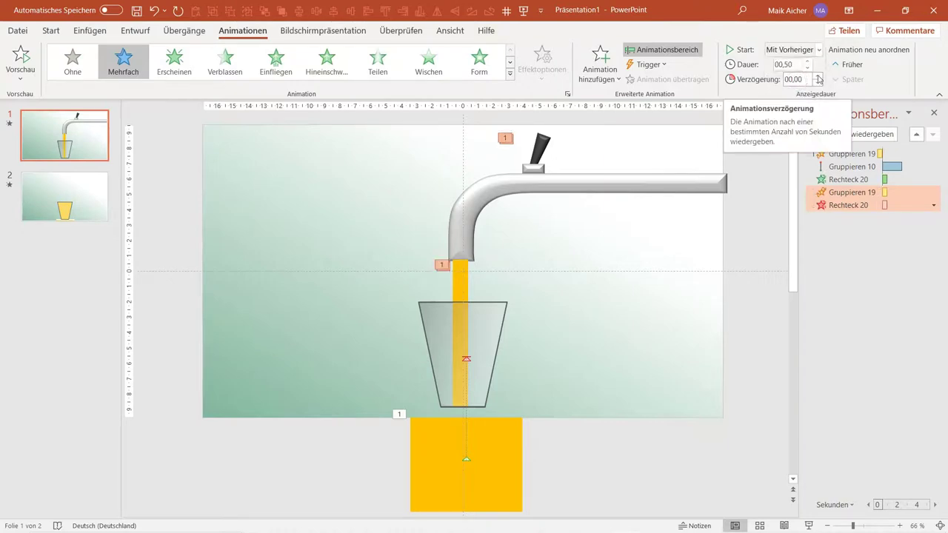
{"action": "left_click", "coordinate": [818, 76]}
{"action": "left_click", "coordinate": [818, 76]}
{"action": "left_click", "coordinate": [818, 75]}
{"action": "left_click", "coordinate": [818, 76]}
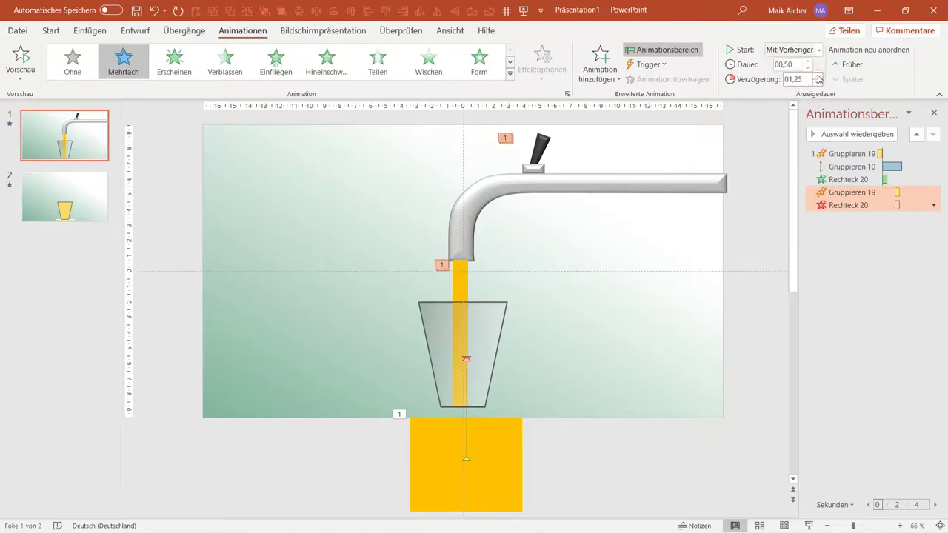
{"action": "left_click", "coordinate": [907, 260]}
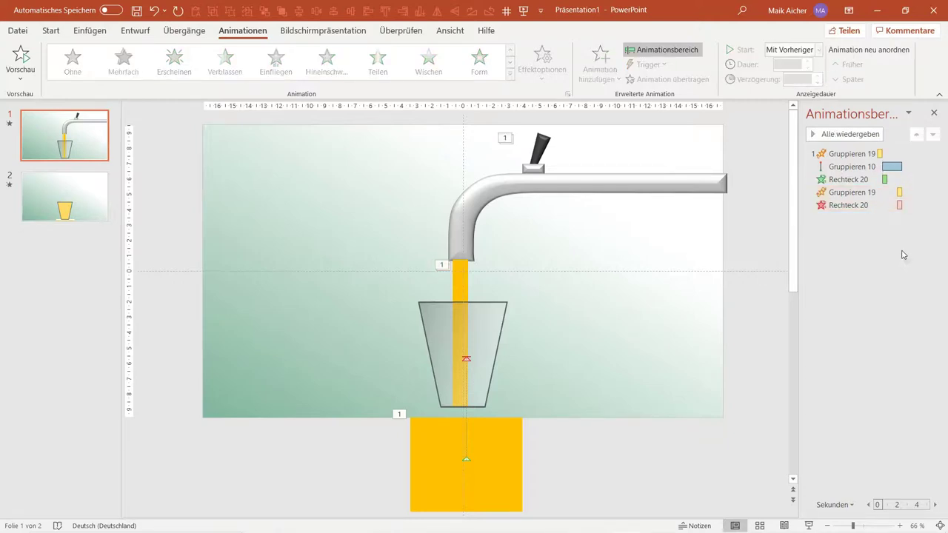
Preview the slide show, then give the lever's second Gruppieren 19 rotation a 01,25 delay.
{"action": "left_click", "coordinate": [809, 526]}
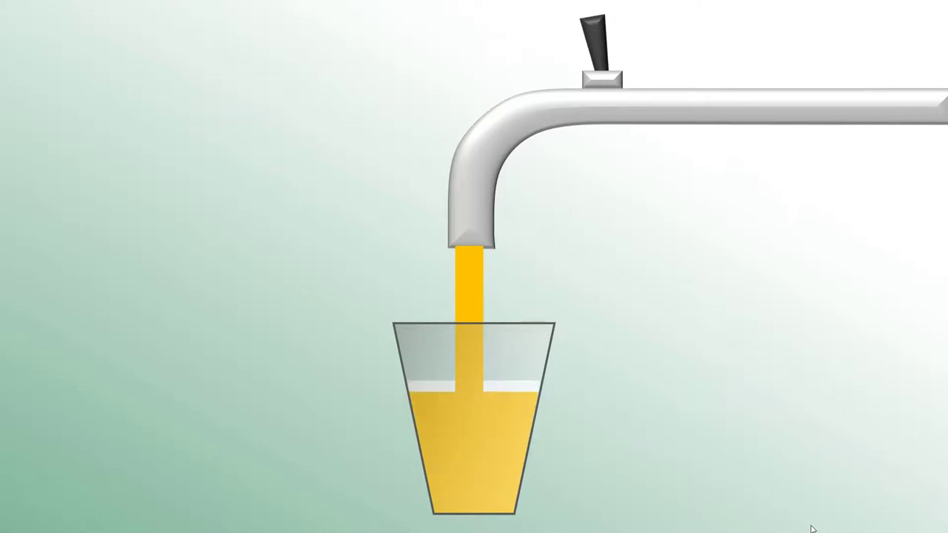
{"action": "key", "text": "Escape"}
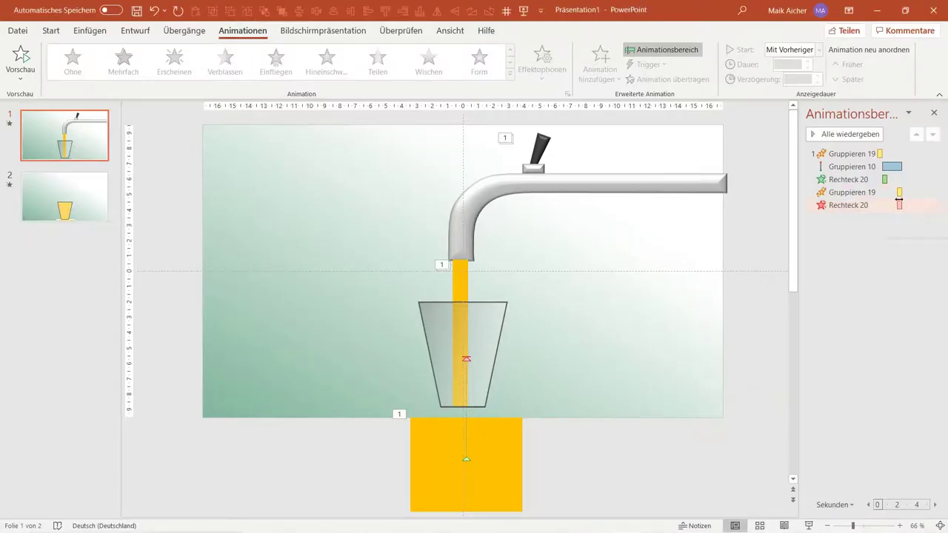
{"action": "left_click", "coordinate": [849, 194]}
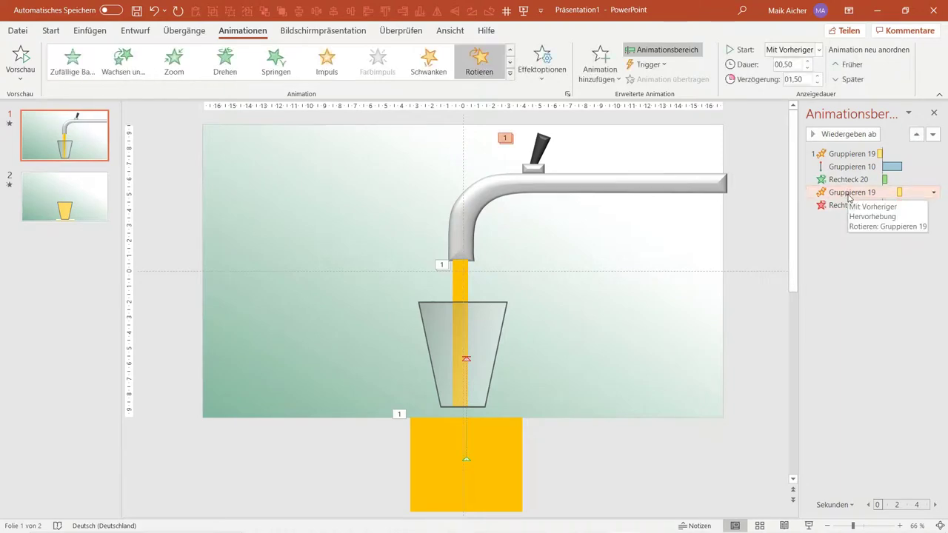
{"action": "left_click", "coordinate": [817, 82]}
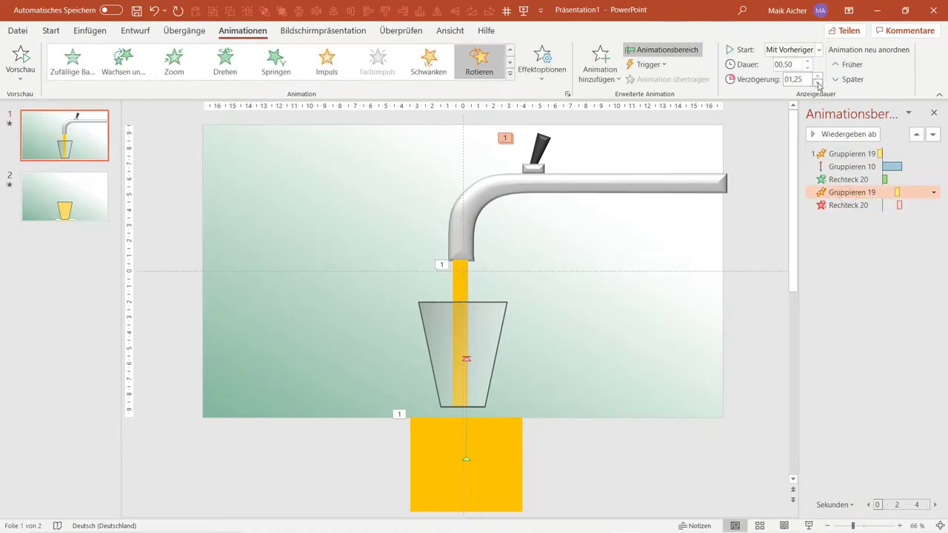
Replay the slide show twice to confirm the lever, stream and glass-filling timing.
{"action": "left_click", "coordinate": [809, 526]}
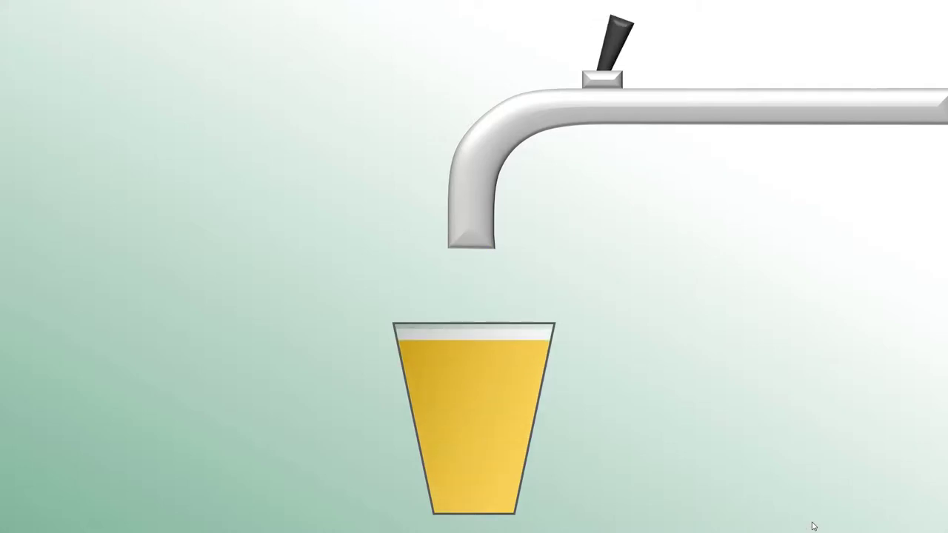
{"action": "key", "text": "Escape"}
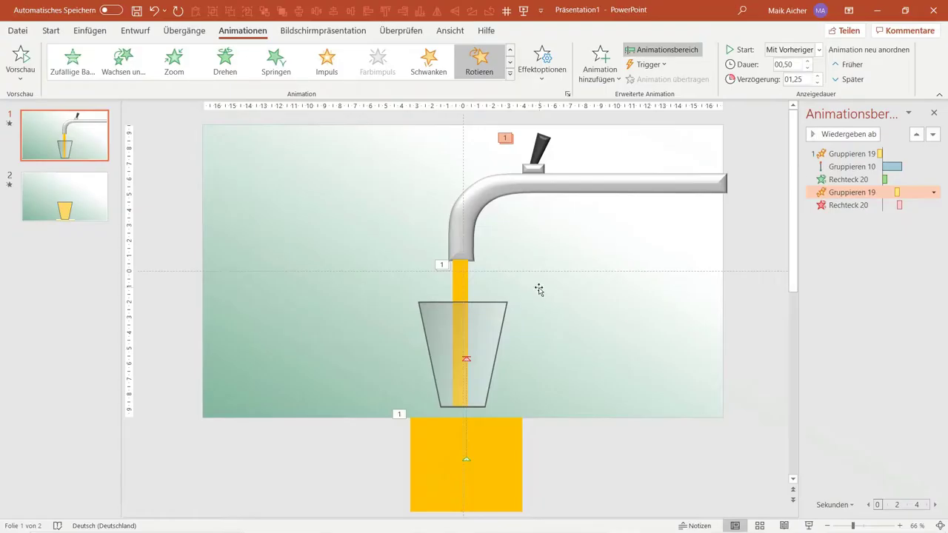
{"action": "left_click_drag", "start_coordinate": [236, 159], "coordinate": [729, 318]}
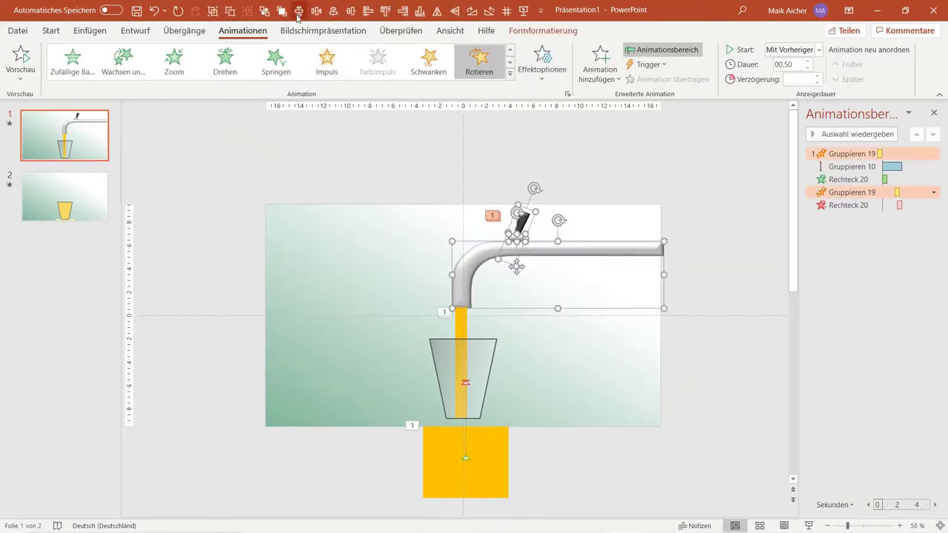
{"action": "left_click", "coordinate": [808, 525]}
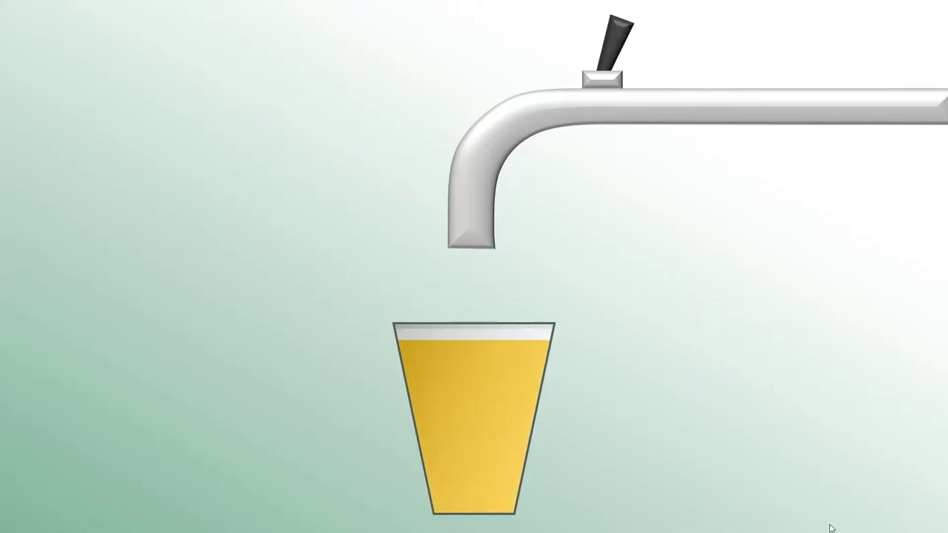
{"action": "key", "text": "Escape"}
{"action": "left_click", "coordinate": [281, 145]}
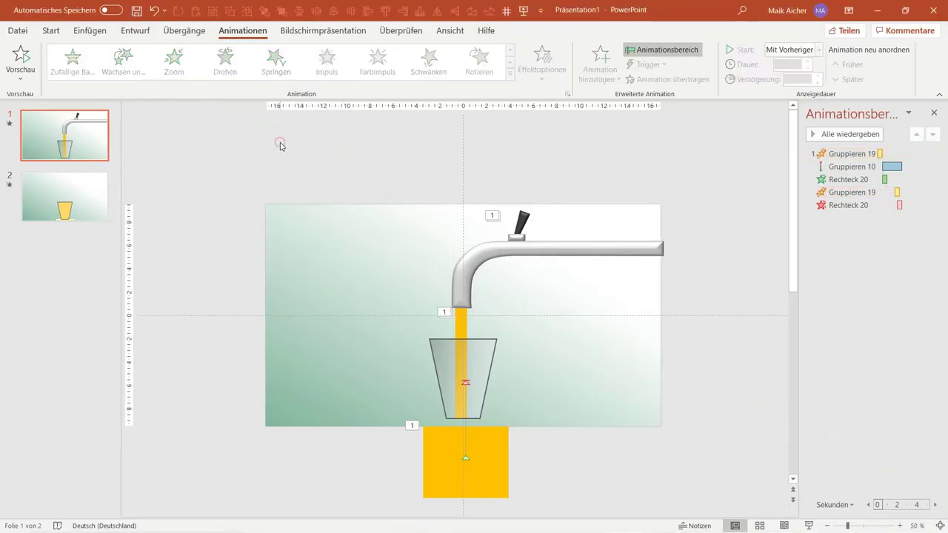